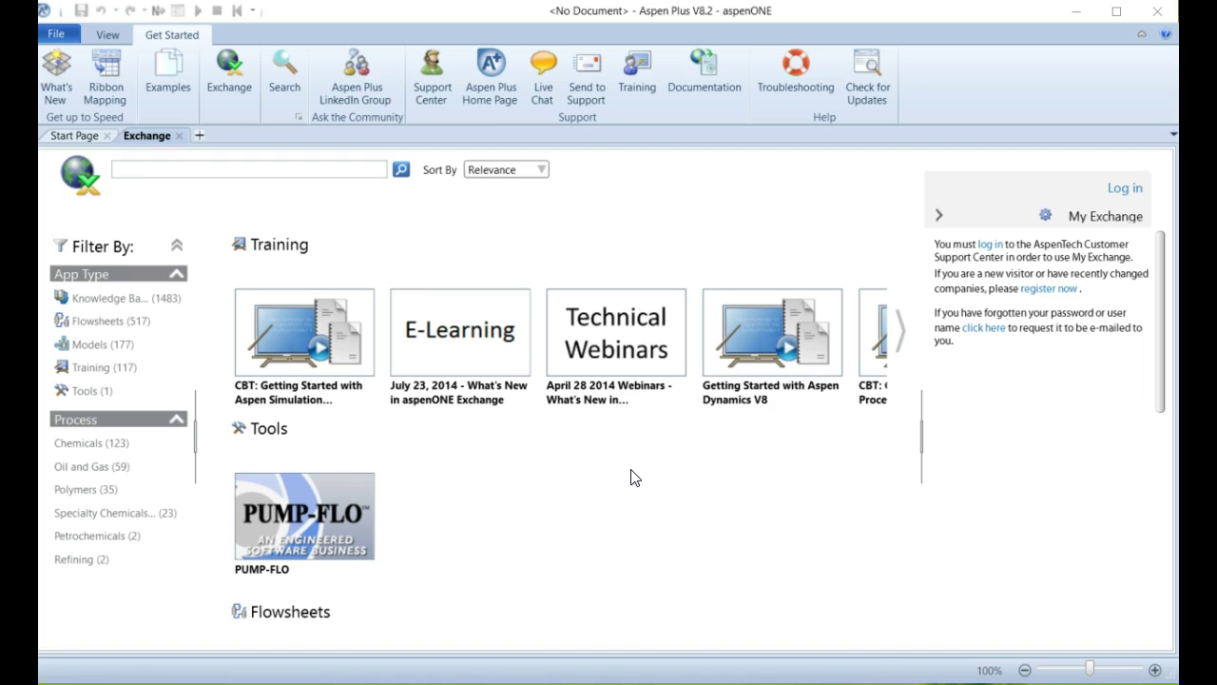
# Open the File backstage menu from the aspenONE Exchange start page
pyautogui.click(637, 490)
# Look through the File and View menus, then shift the program window right
pyautogui.click(54, 34)
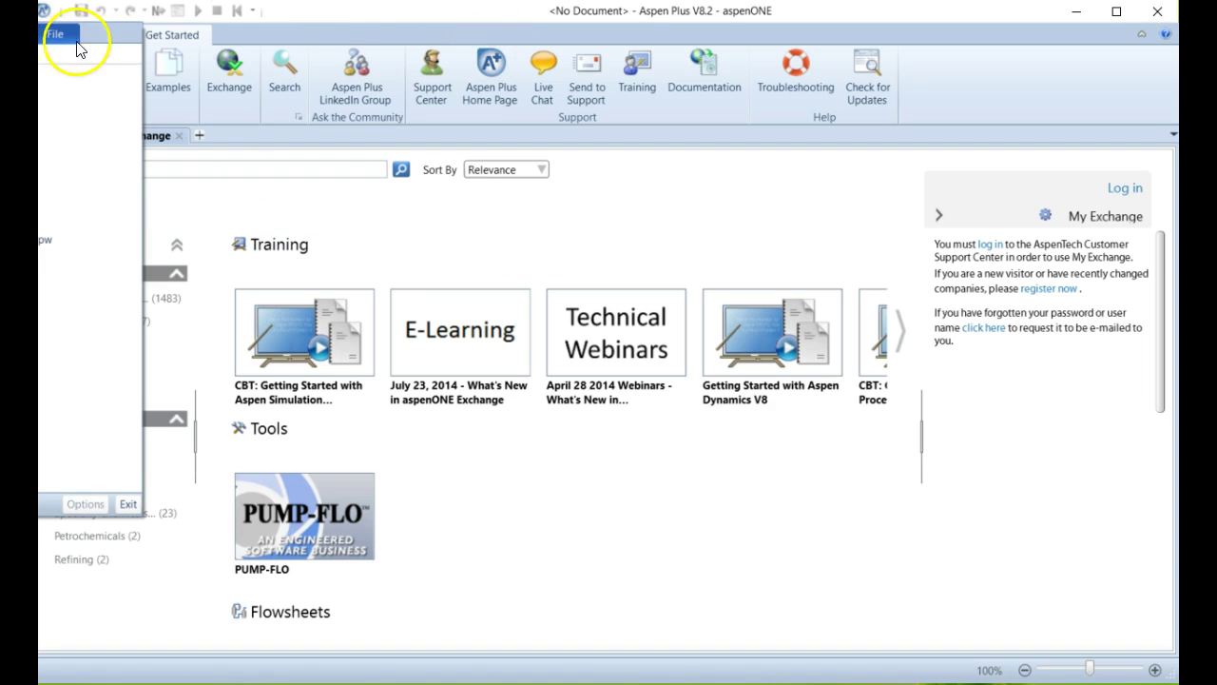
pyautogui.click(550, 238)
pyautogui.click(106, 34)
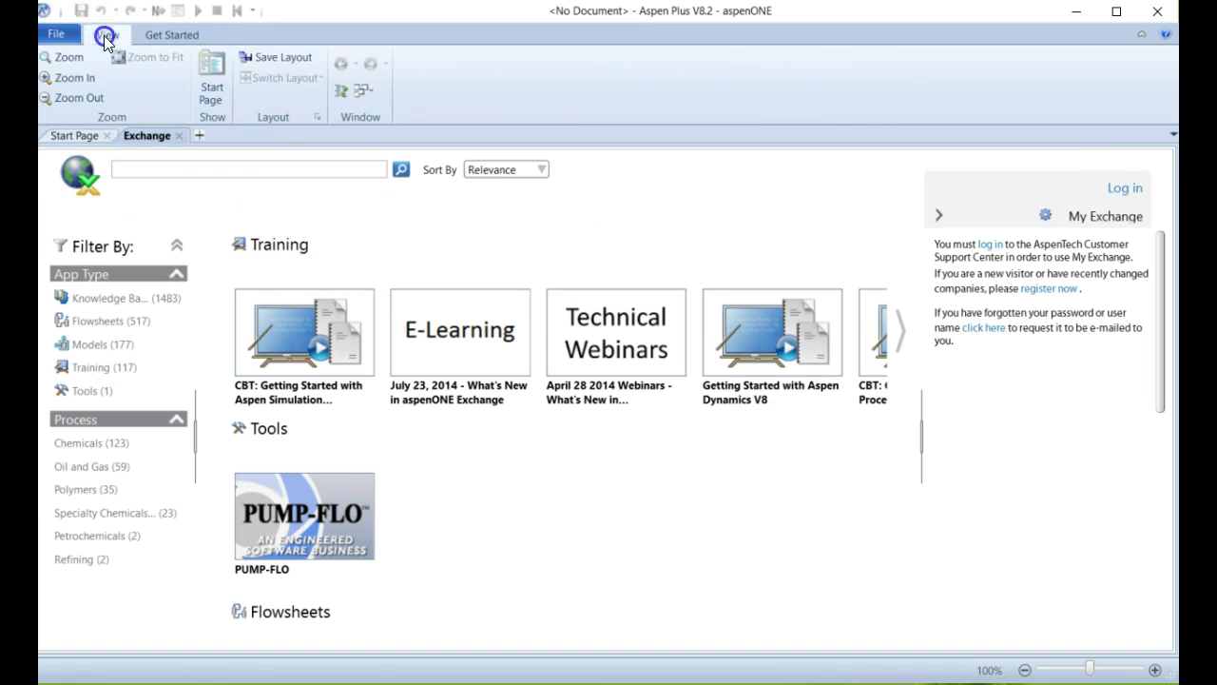
pyautogui.click(58, 34)
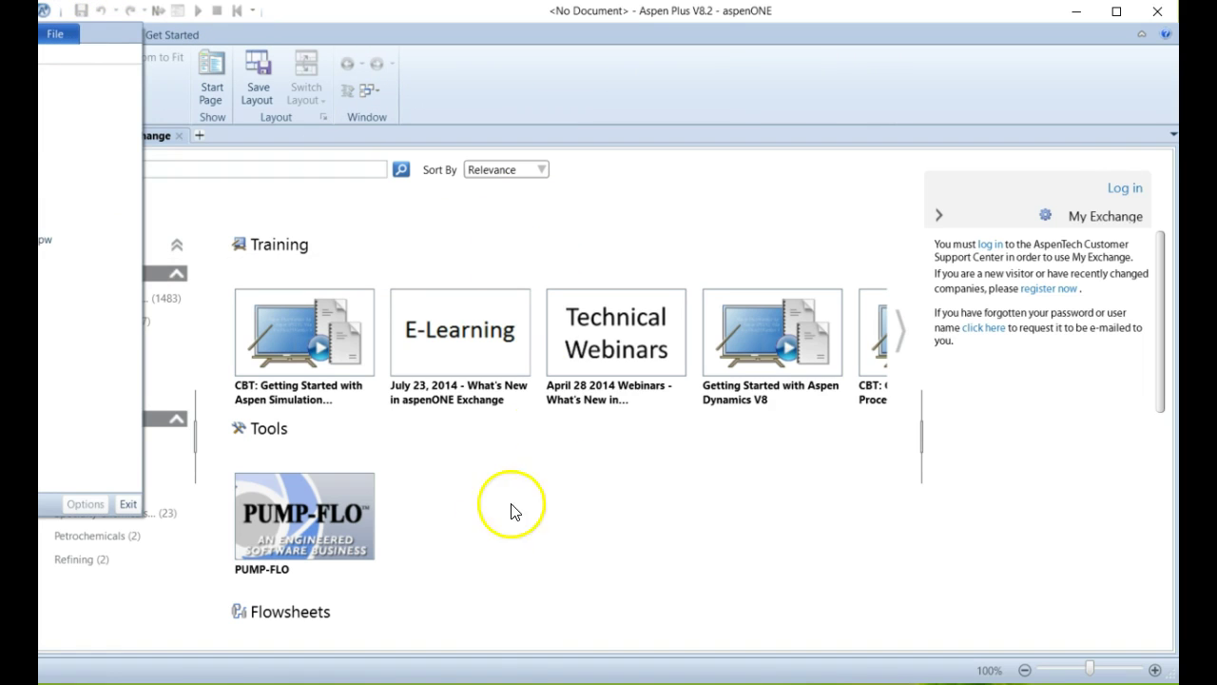
pyautogui.click(569, 620)
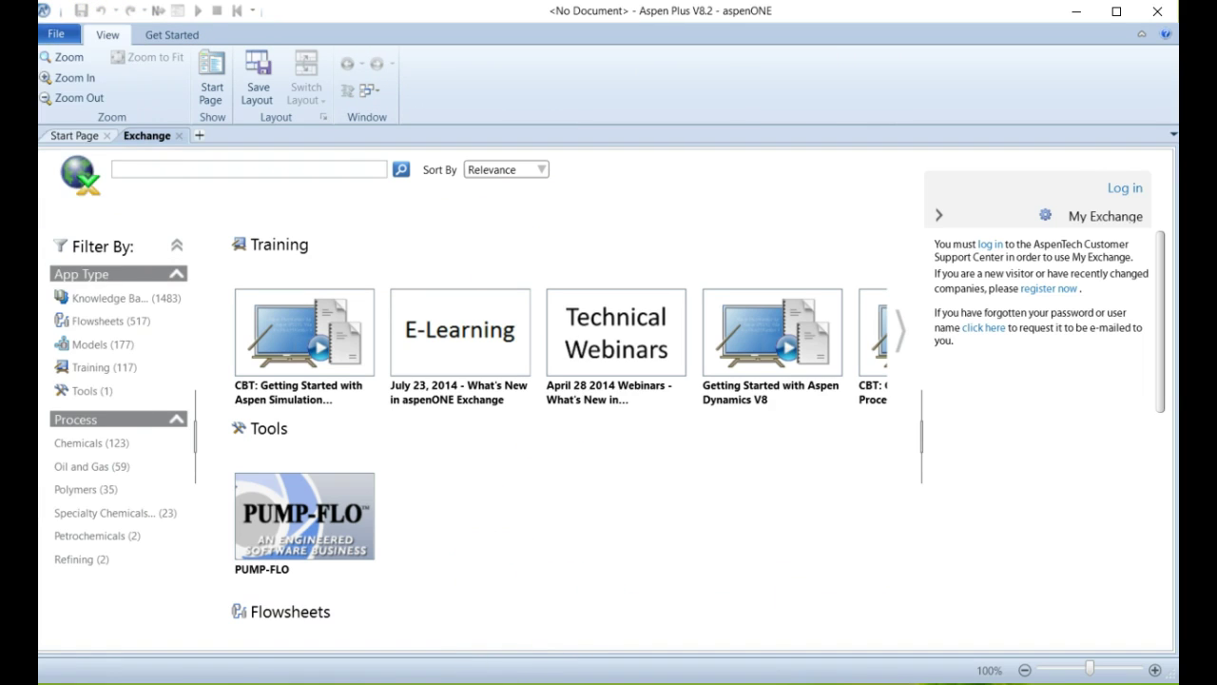
pyautogui.moveTo(571, 16); pyautogui.dragTo(850, 23)
# Move the window further right and choose New from the File menu
pyautogui.click(331, 38)
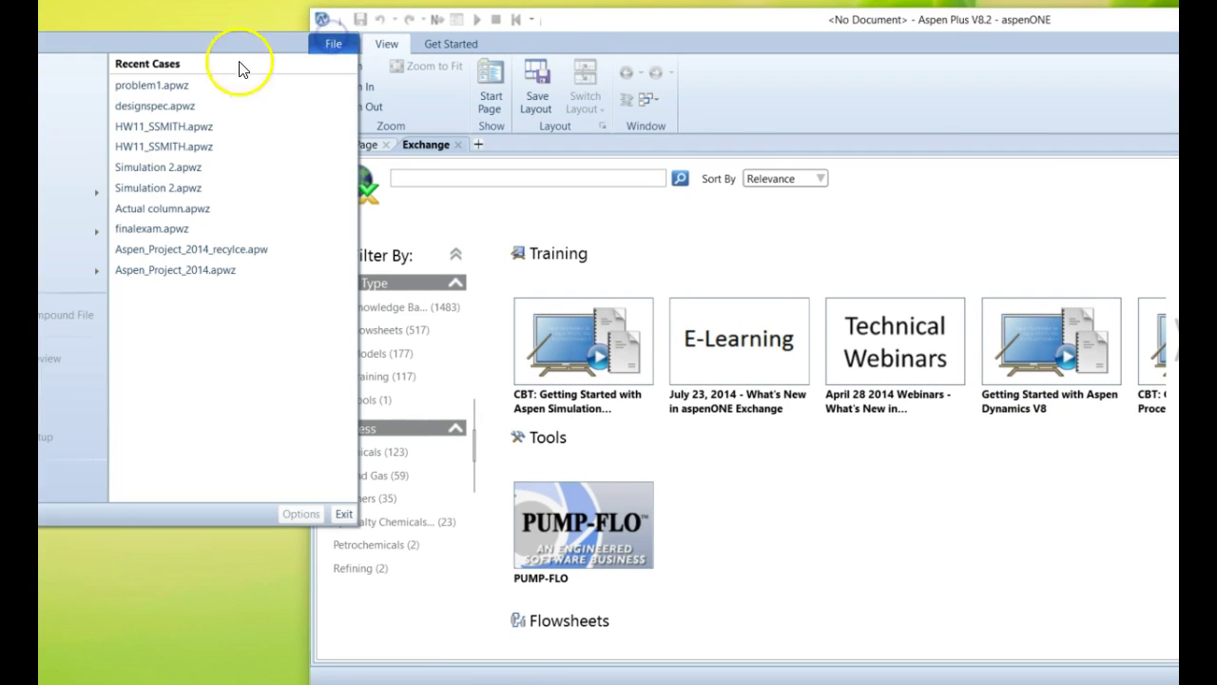
pyautogui.click(688, 16)
pyautogui.moveTo(687, 17); pyautogui.dragTo(832, 22)
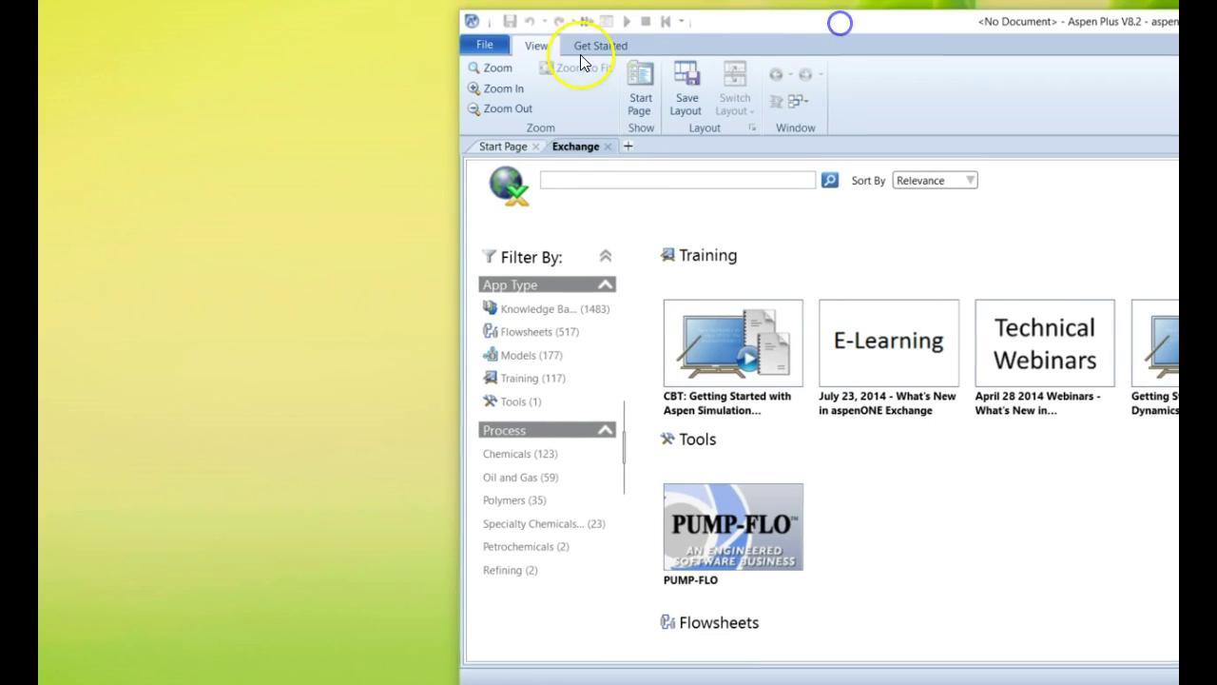
pyautogui.click(484, 44)
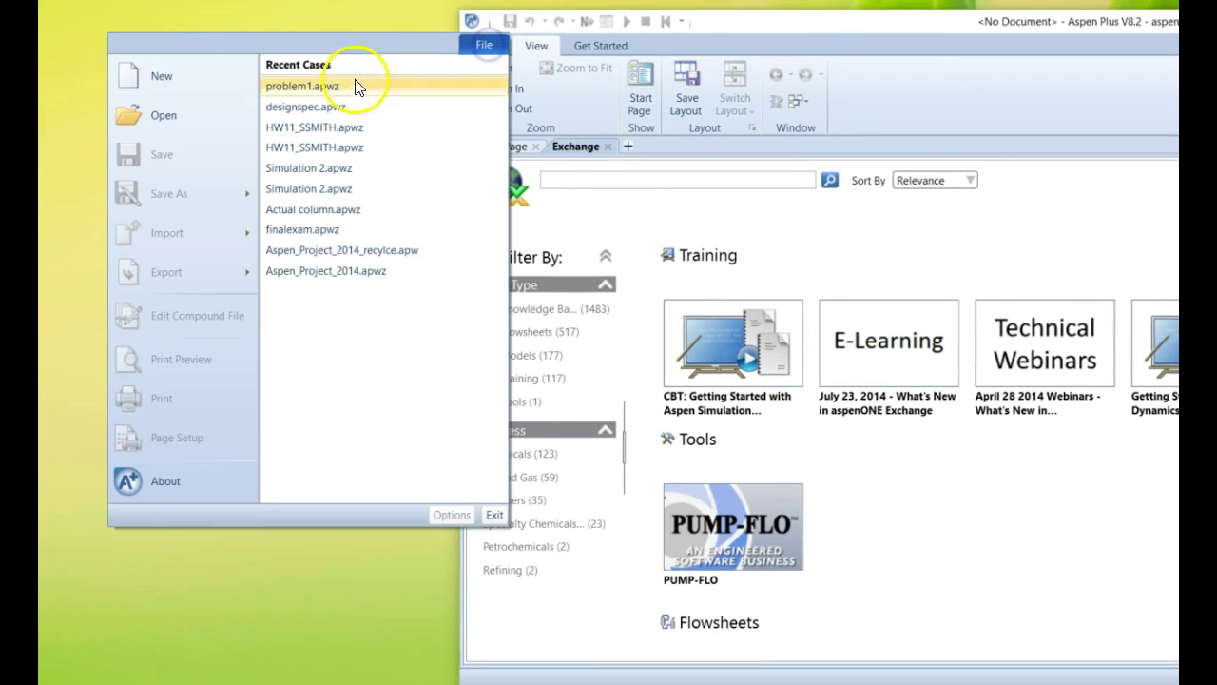
pyautogui.click(165, 76)
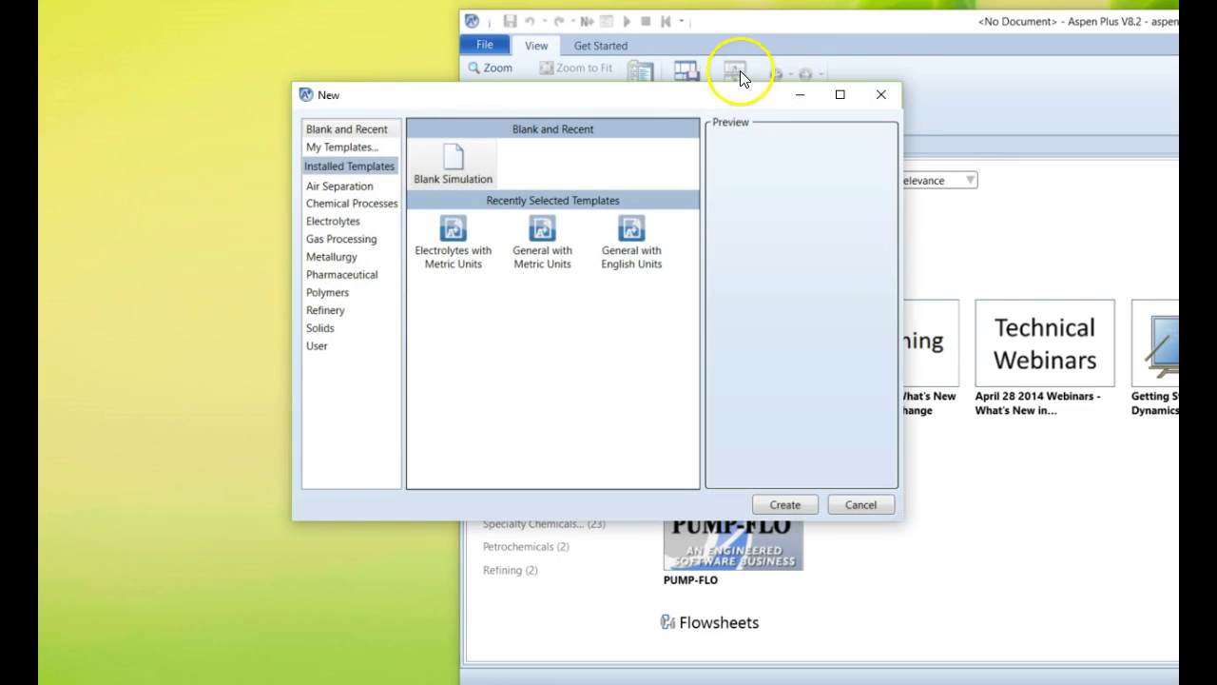
# Browse the Chemical Processes, Electrolytes, Gas Processing, Pharmaceutical, Polymers, Solids and User template categories
pyautogui.click(865, 28)
pyautogui.click(360, 203)
pyautogui.click(319, 221)
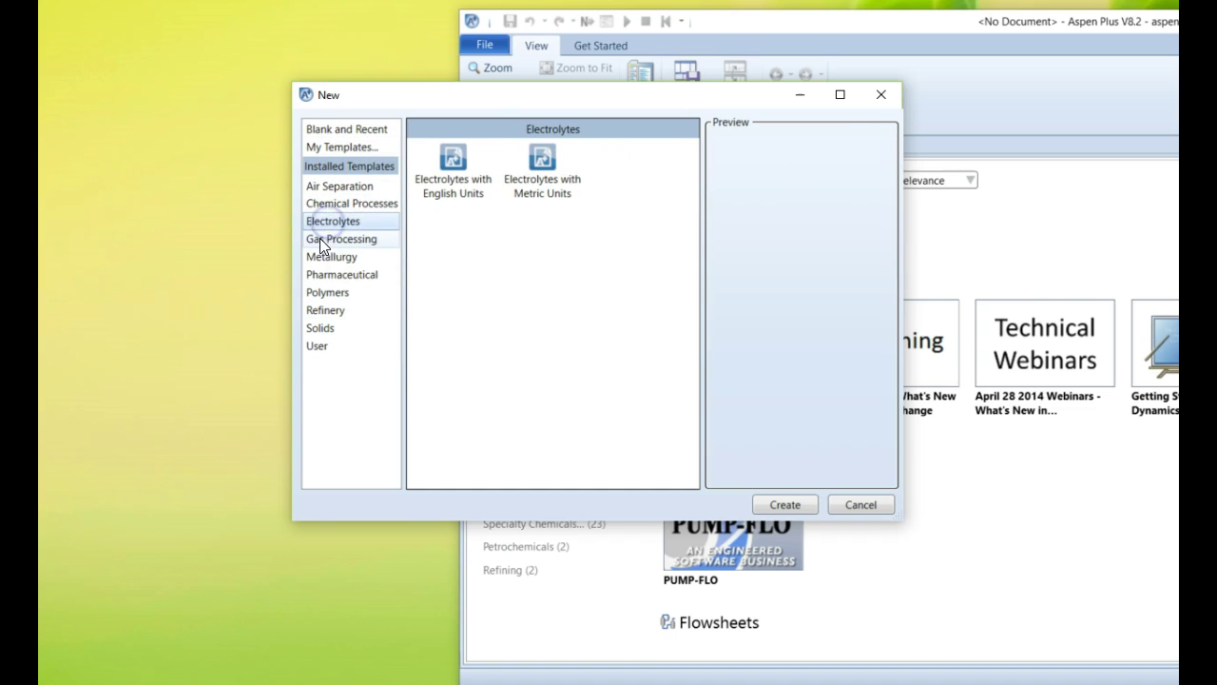
pyautogui.click(315, 238)
pyautogui.click(314, 274)
pyautogui.click(320, 292)
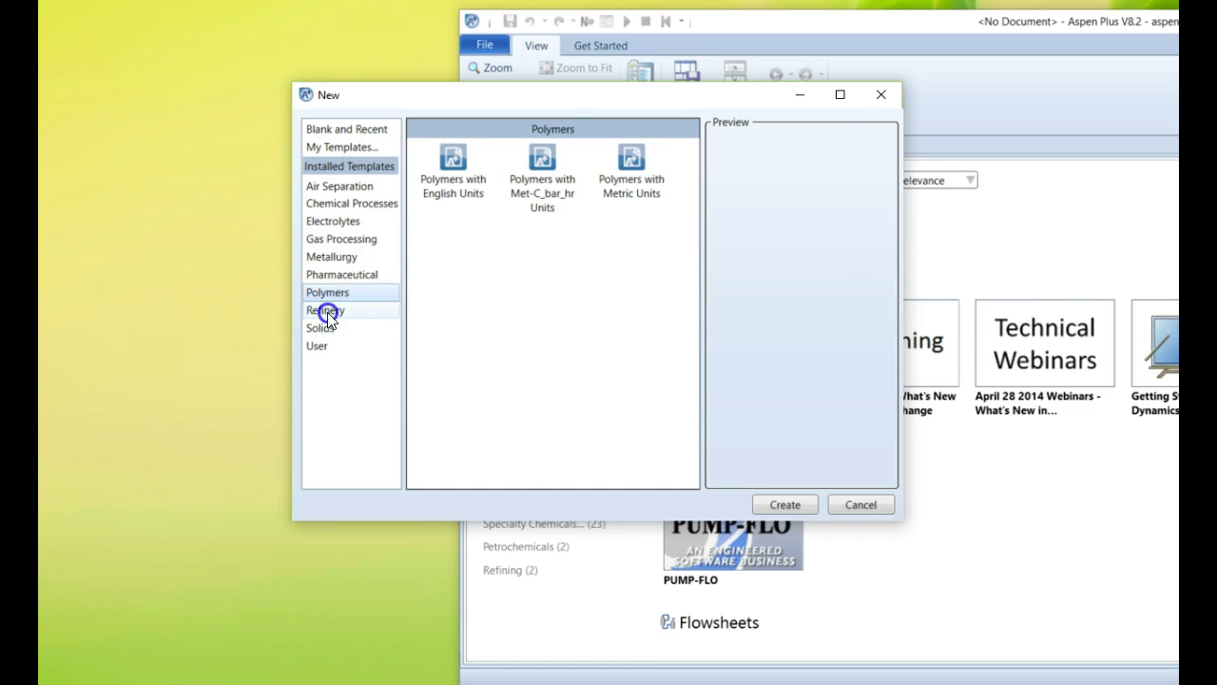
pyautogui.click(320, 327)
pyautogui.click(316, 345)
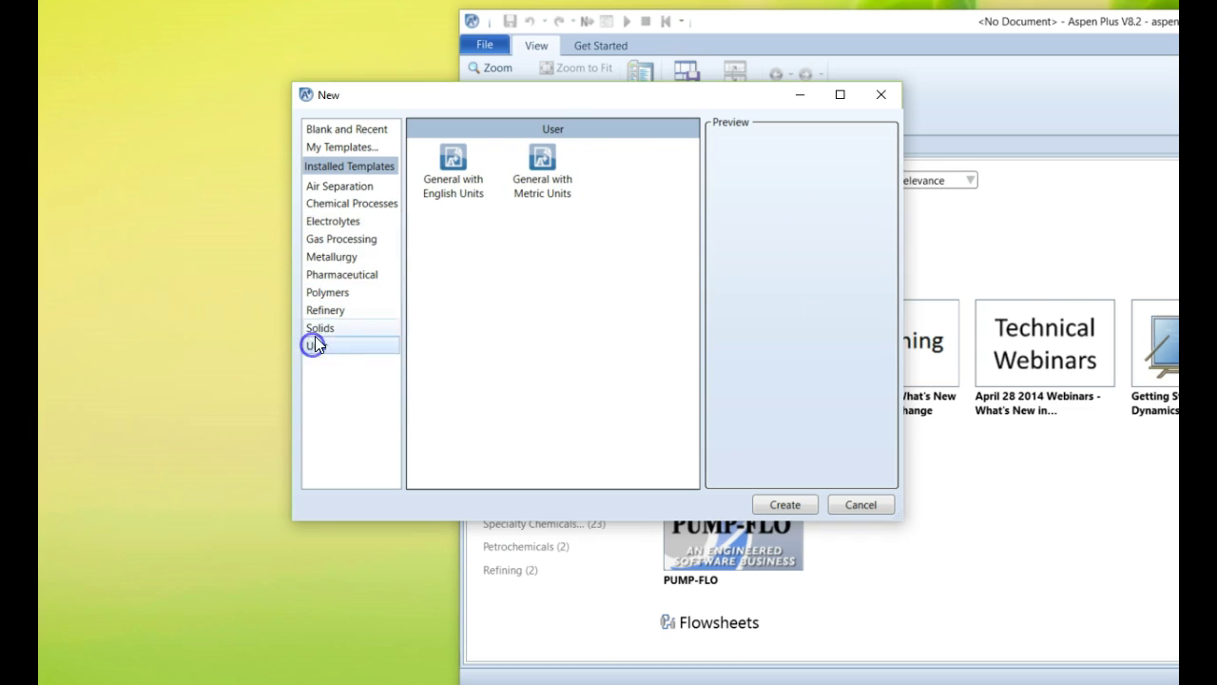
# Create the simulation from the General with Metric Units template under Blank and Recent
pyautogui.click(344, 130)
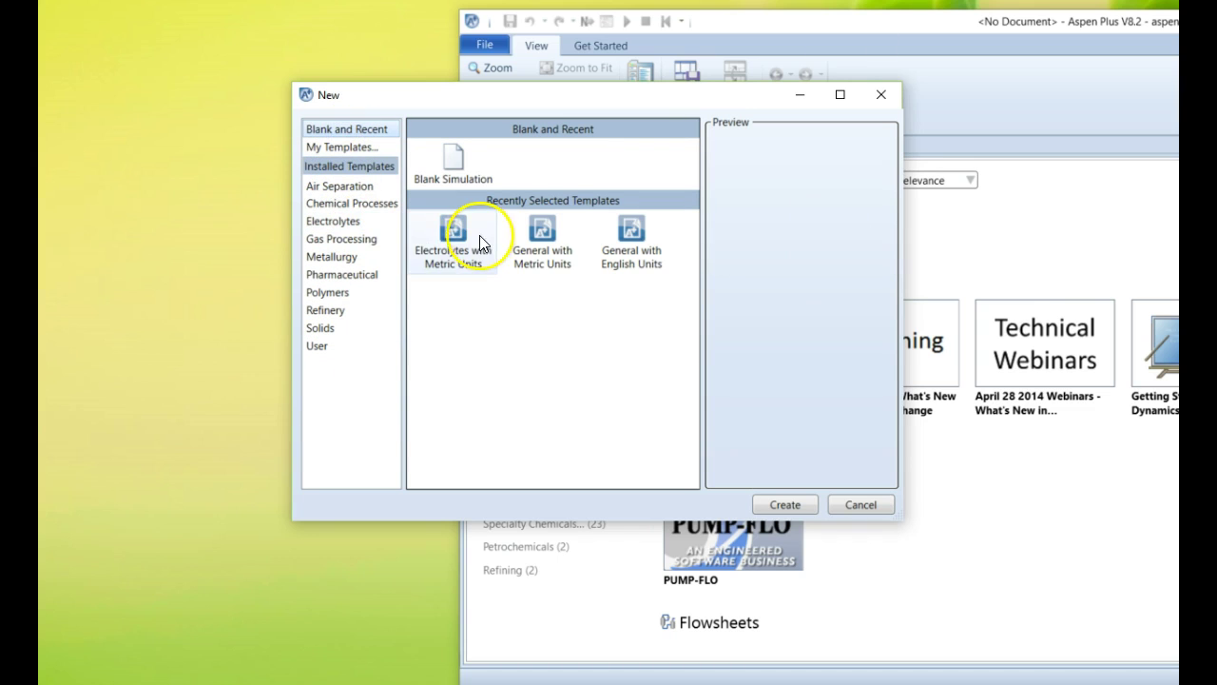
pyautogui.doubleClick(548, 251)
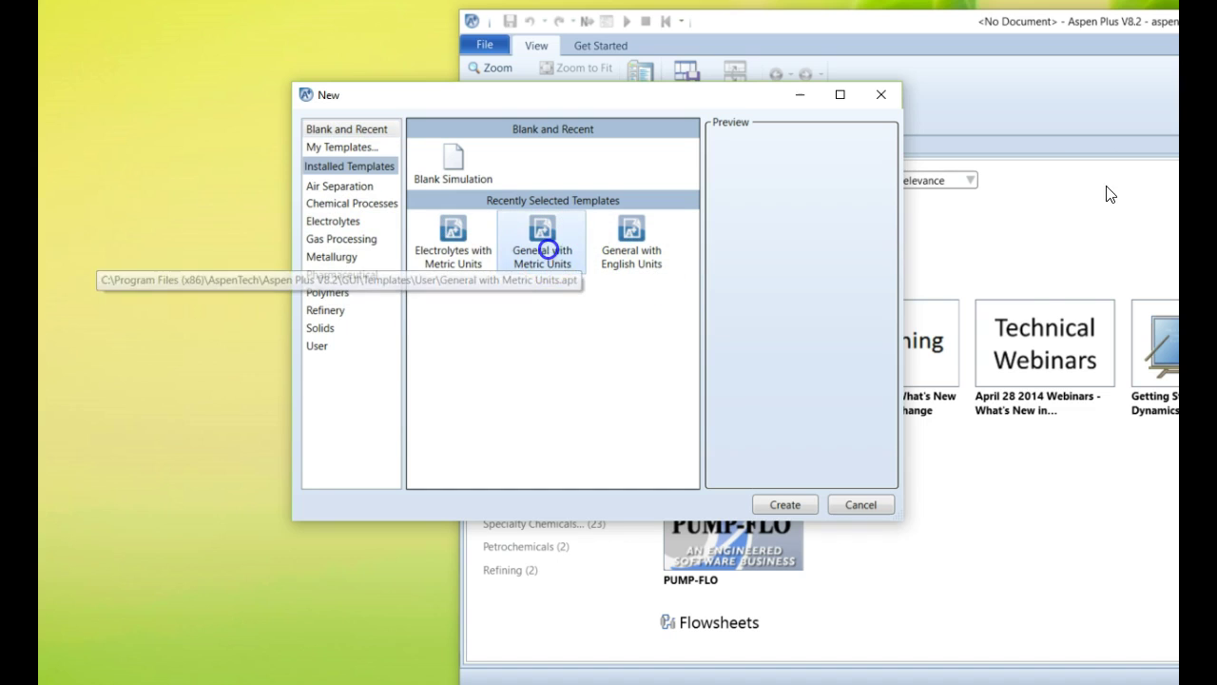
pyautogui.click(807, 505)
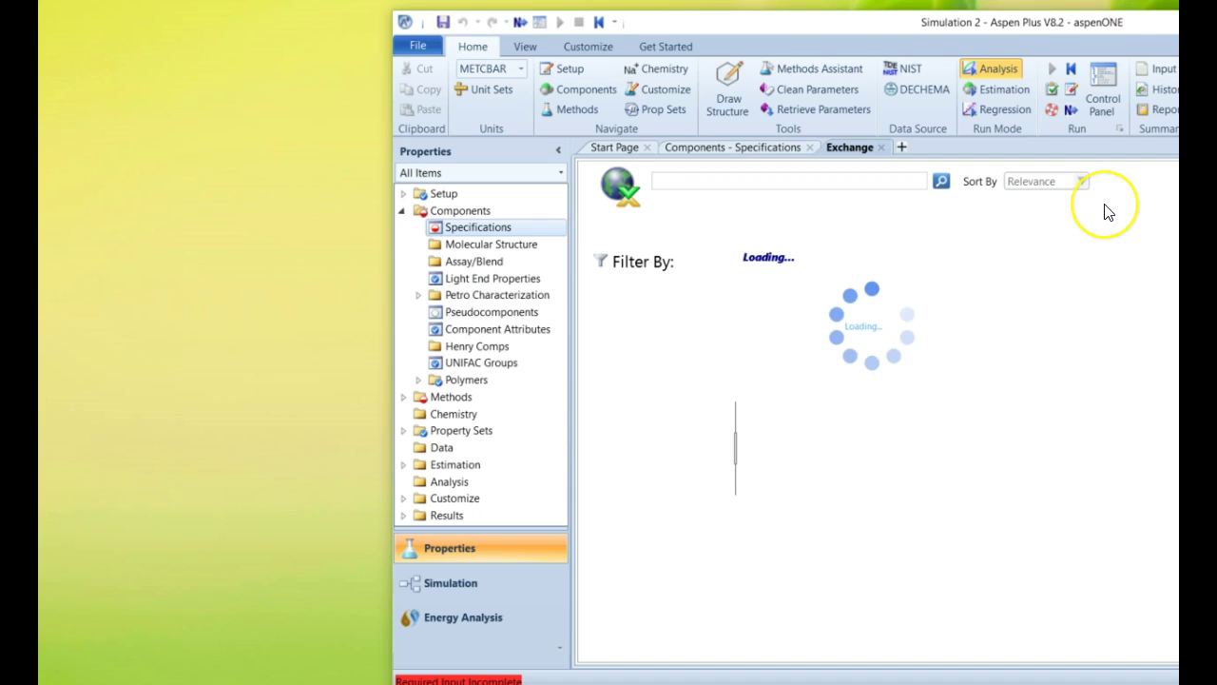
# Wait for Simulation 2 to load and drag the program window back into view
pyautogui.click(1070, 113)
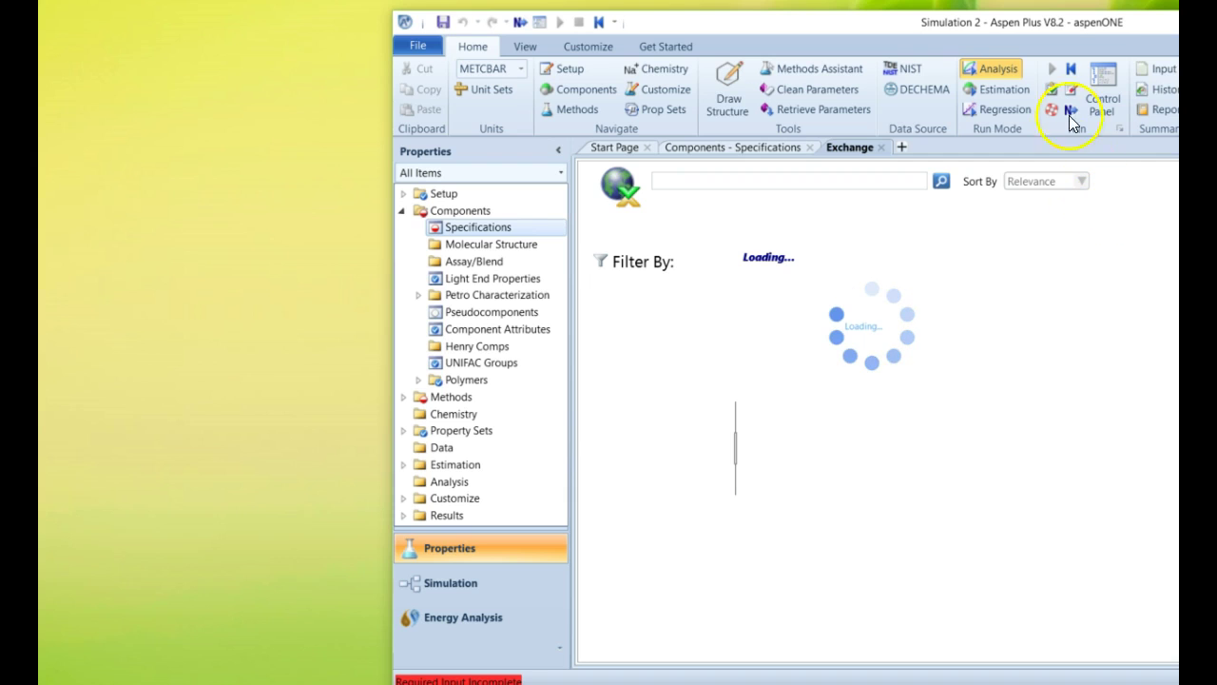
pyautogui.moveTo(1020, 25); pyautogui.dragTo(662, 22)
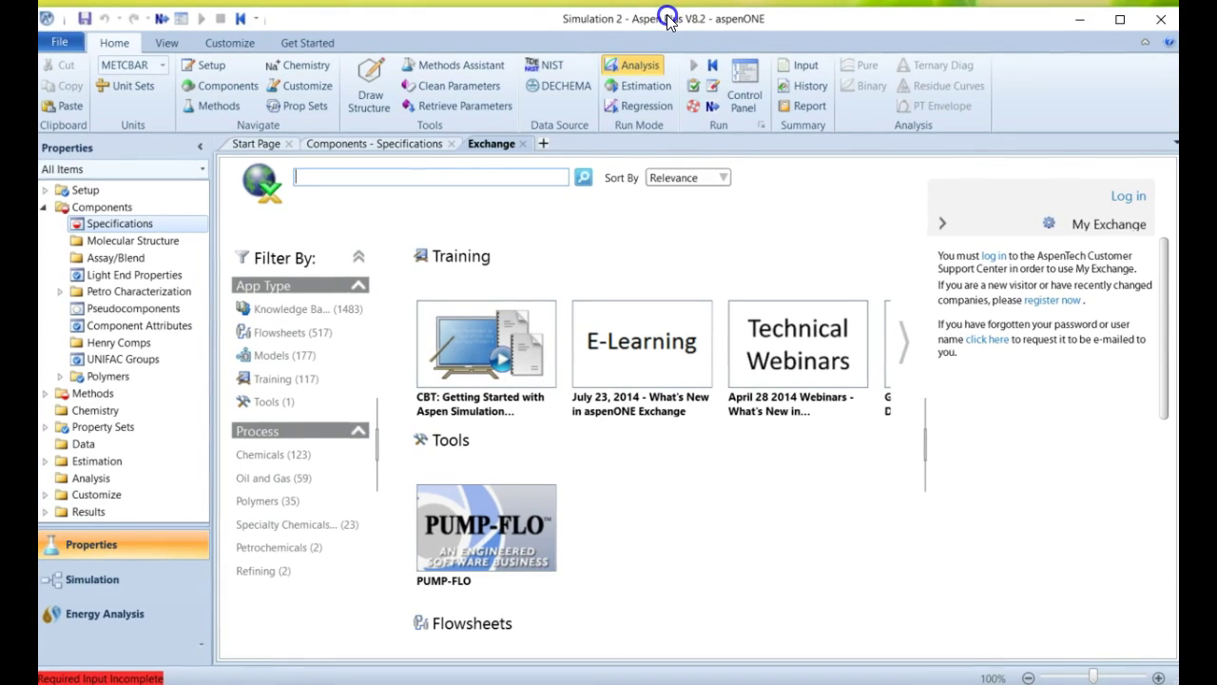
pyautogui.click(632, 69)
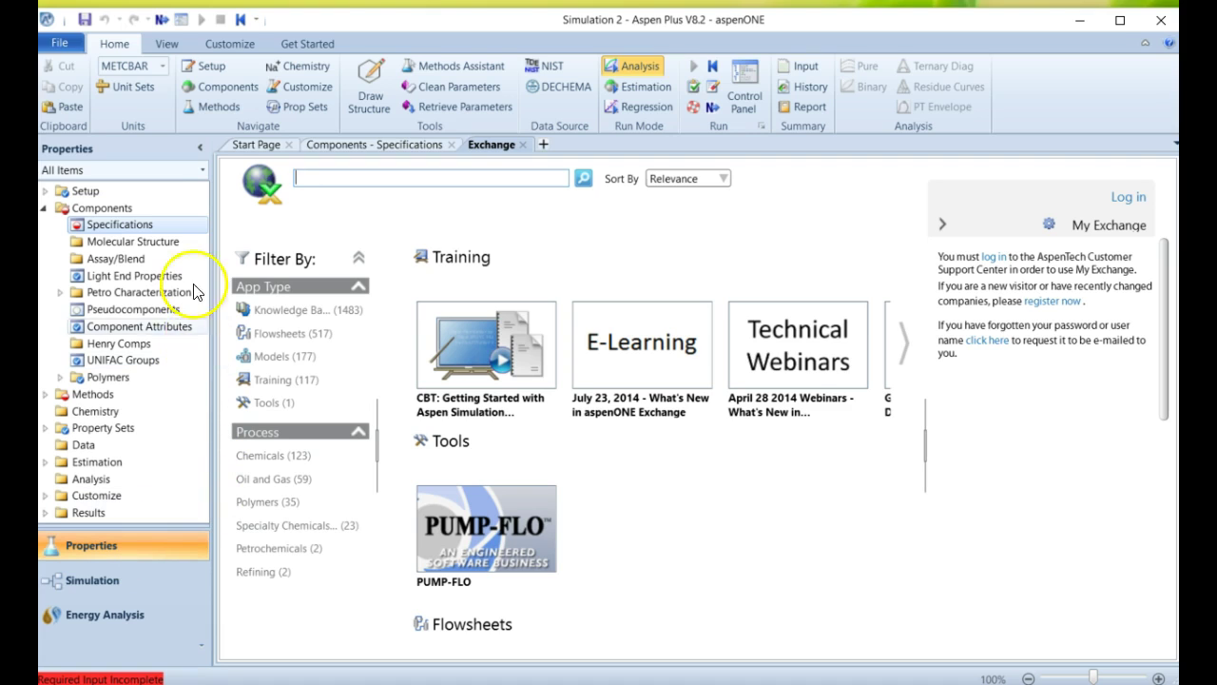
# On the Components Specifications Selection grid, enter WATER as the first component ID
pyautogui.click(135, 224)
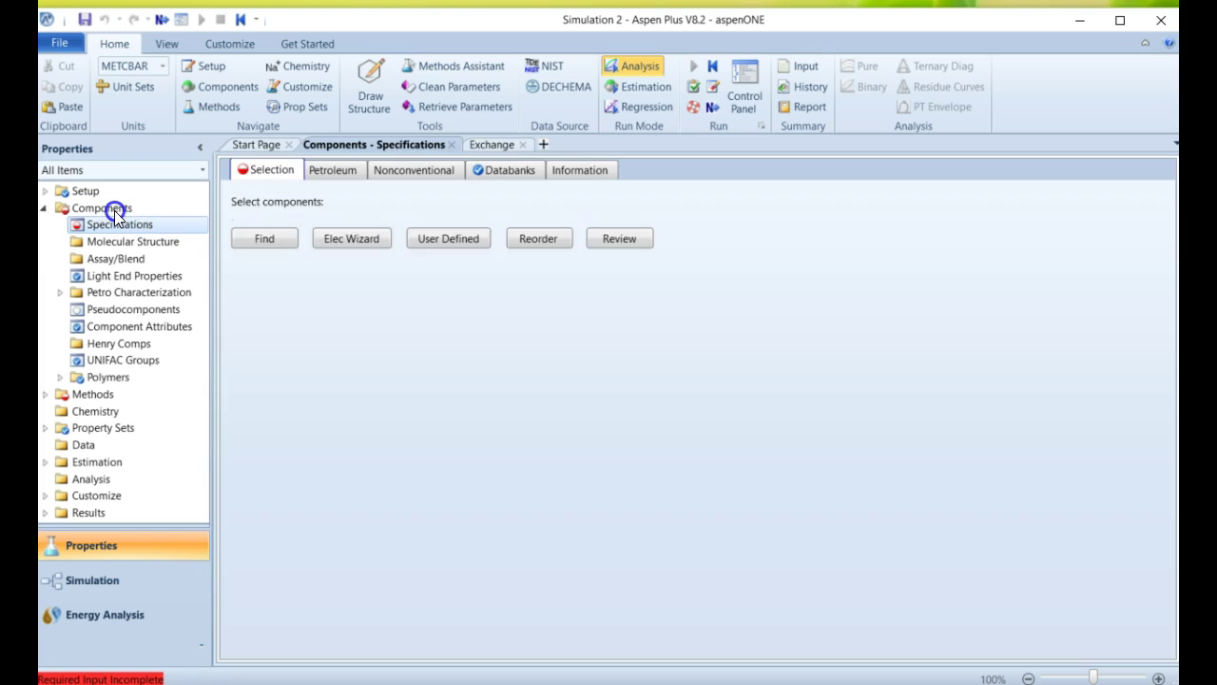
pyautogui.click(106, 208)
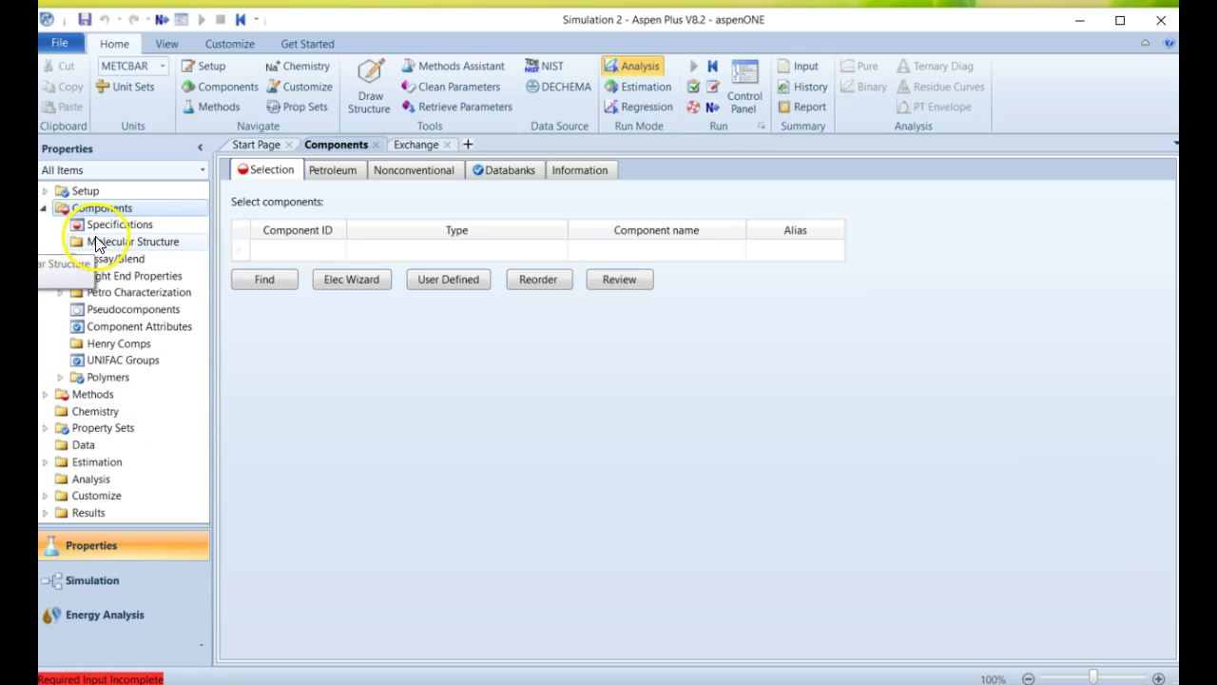
pyautogui.click(235, 255)
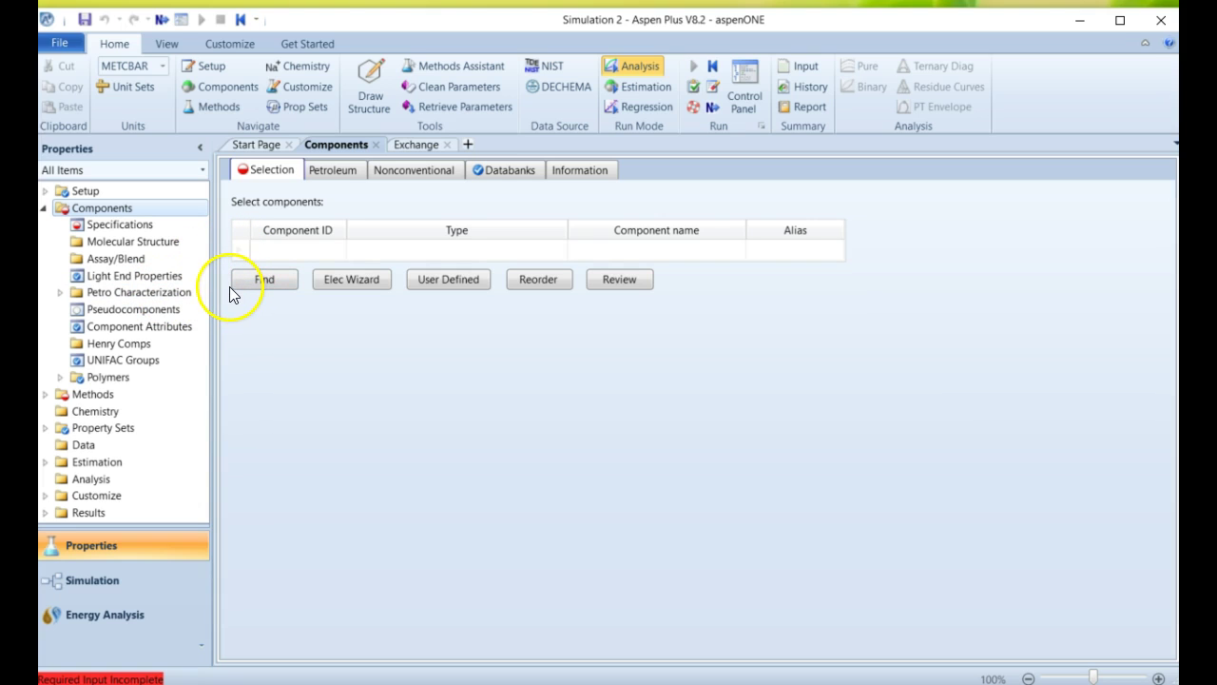
pyautogui.click(287, 252)
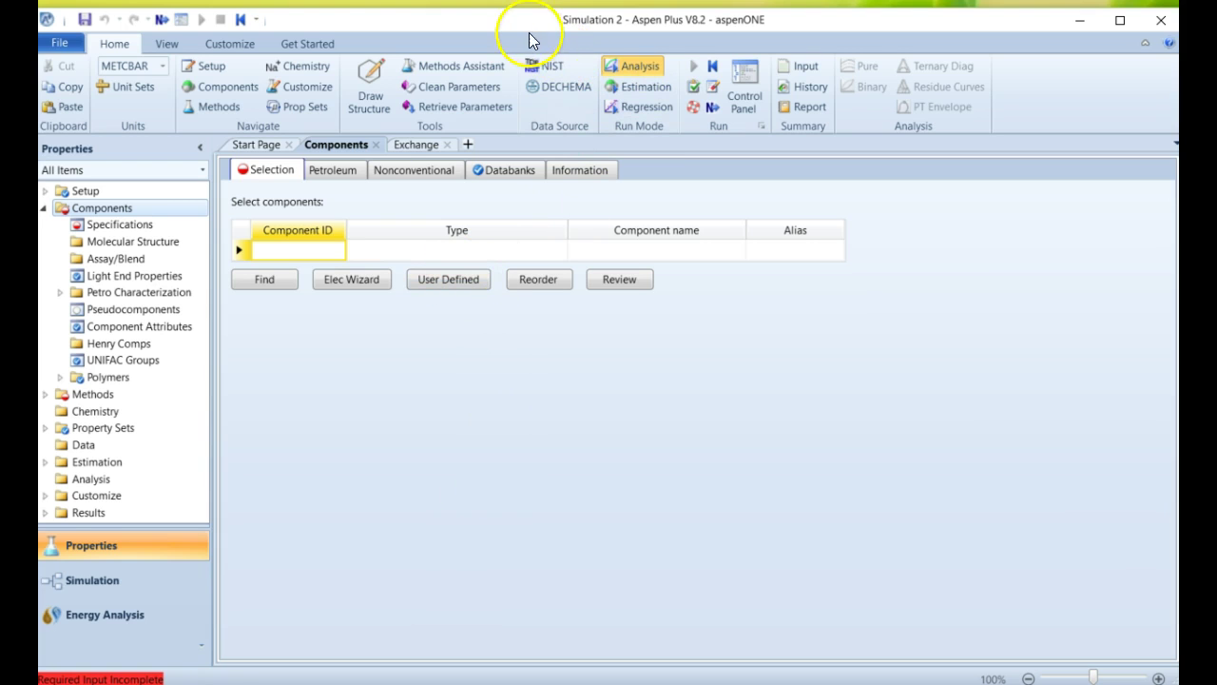
pyautogui.moveTo(528, 32); pyautogui.dragTo(695, 32)
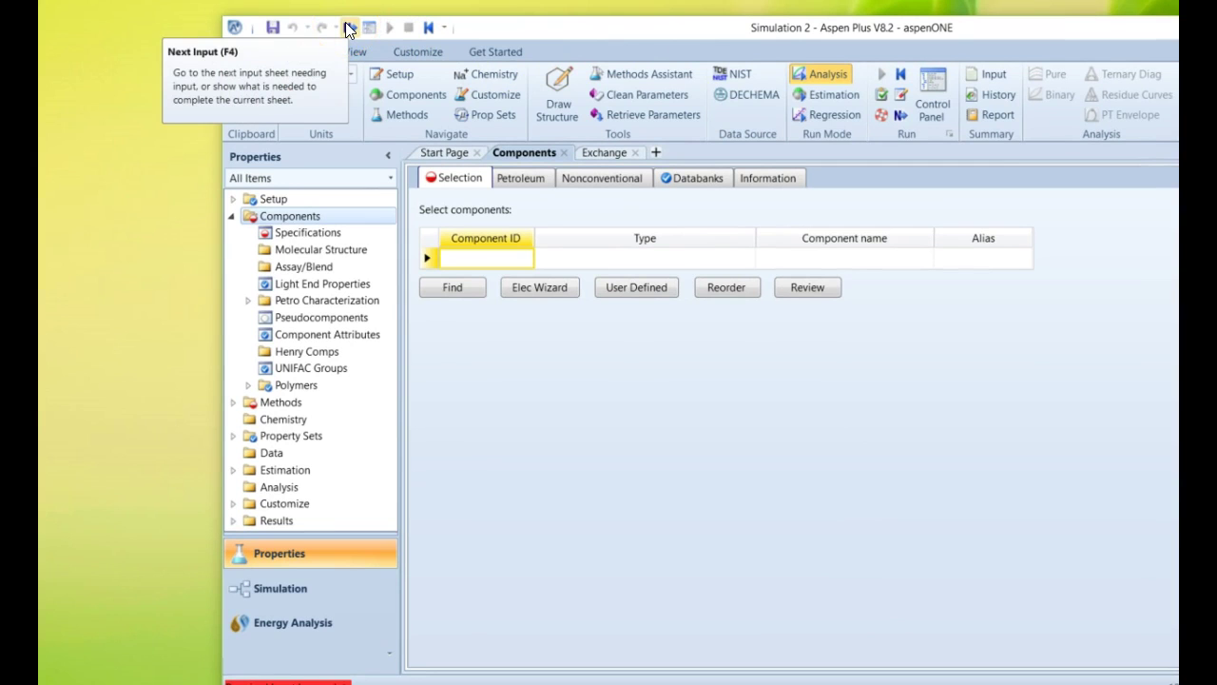
pyautogui.moveTo(533, 30); pyautogui.dragTo(404, 26)
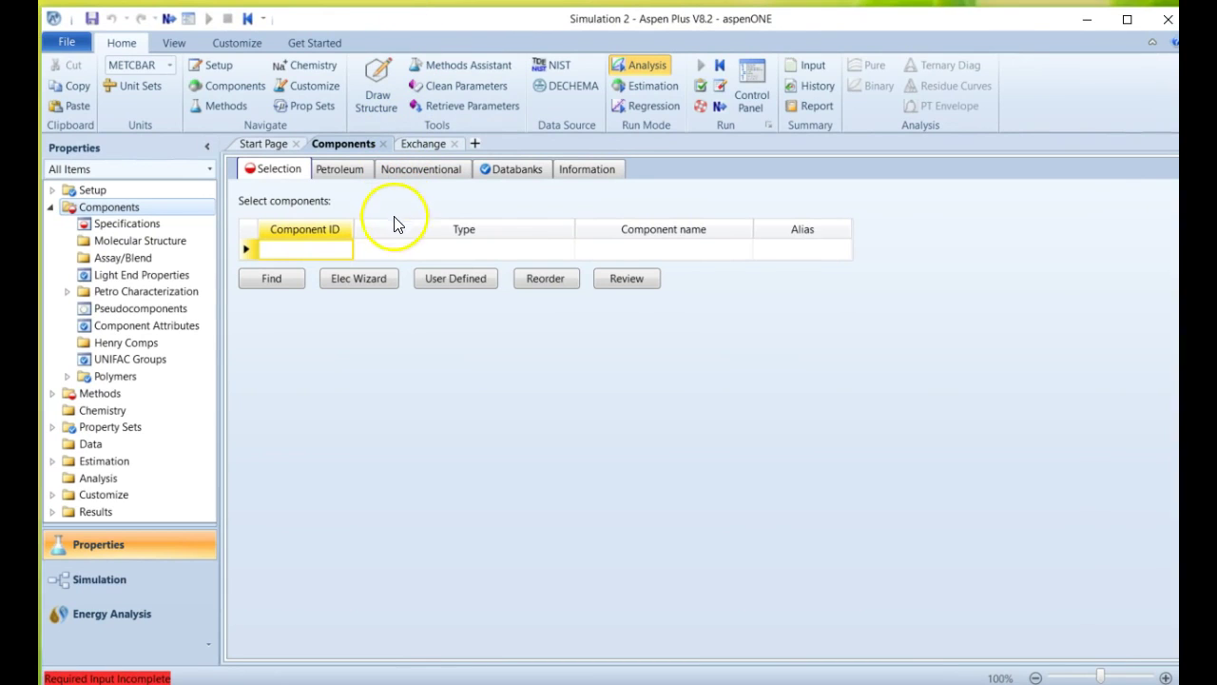
pyautogui.click(320, 253)
pyautogui.write('WATER')
pyautogui.press('Return')
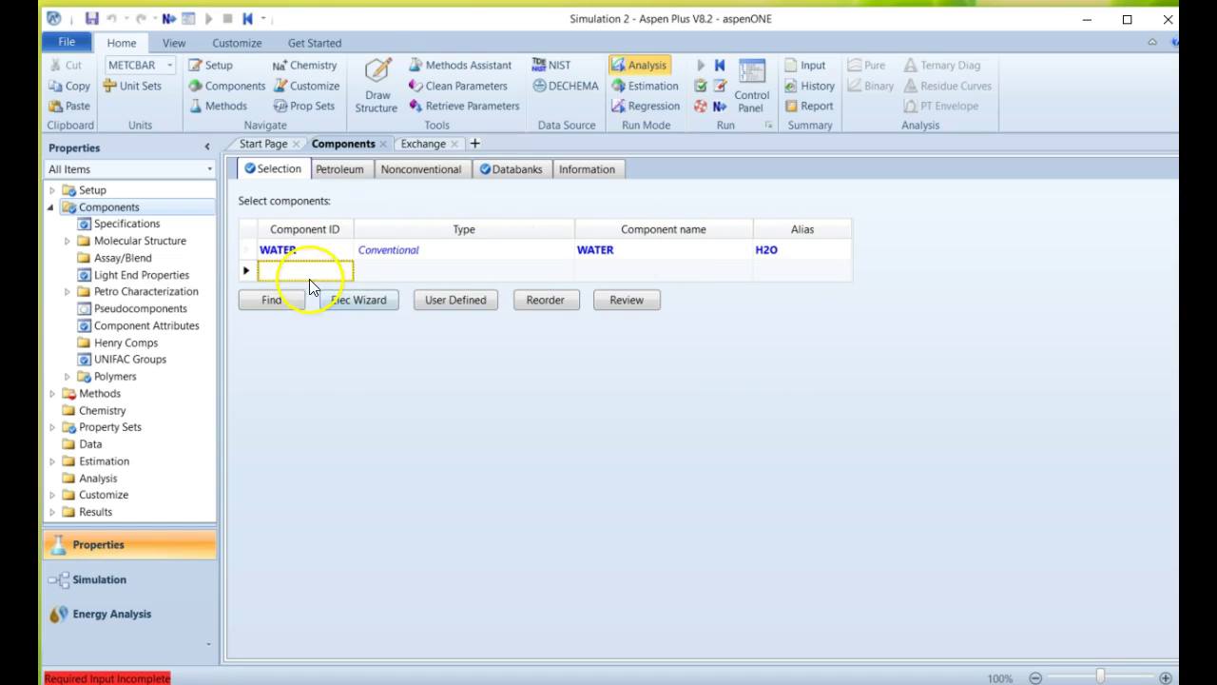
pyautogui.click(306, 273)
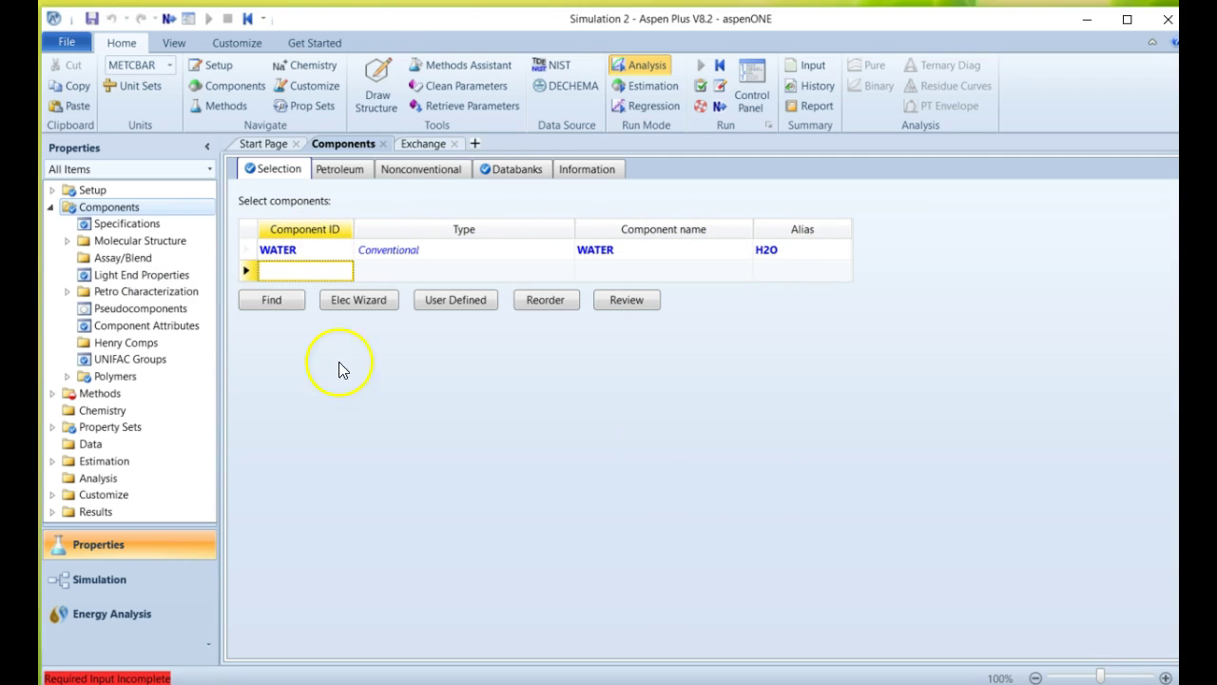
# Open Find Compounds and set the name search to Begins with
pyautogui.click(258, 303)
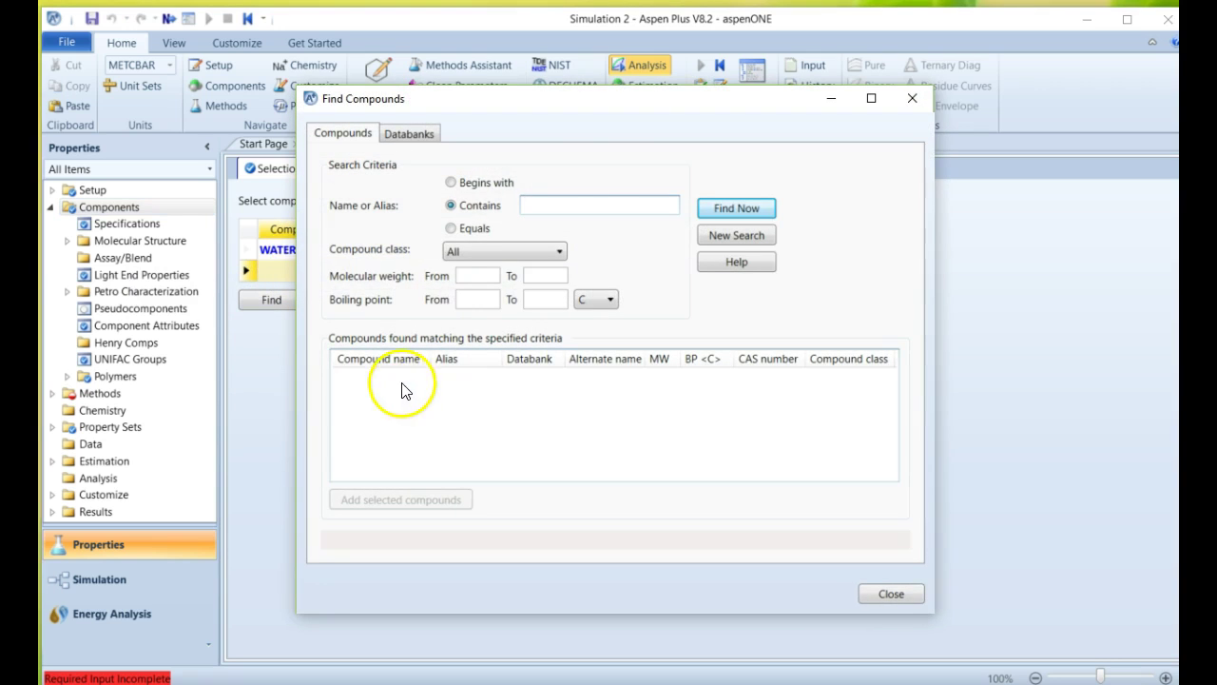
pyautogui.moveTo(609, 96); pyautogui.dragTo(508, 117)
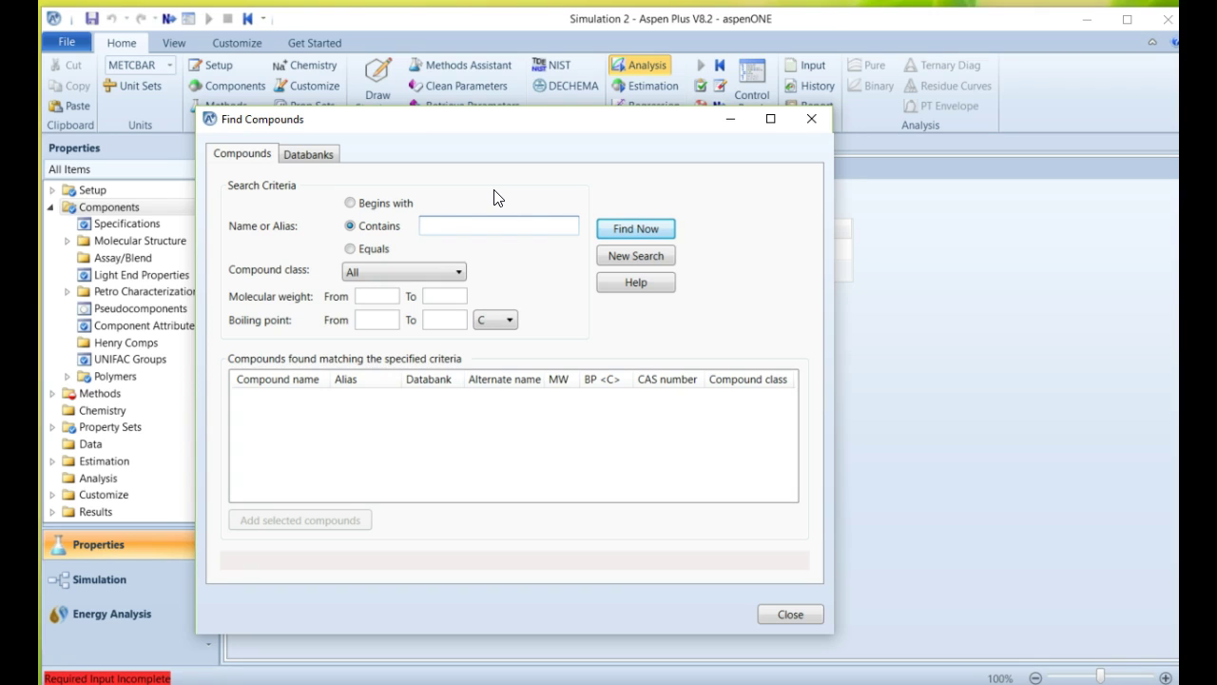
pyautogui.click(399, 202)
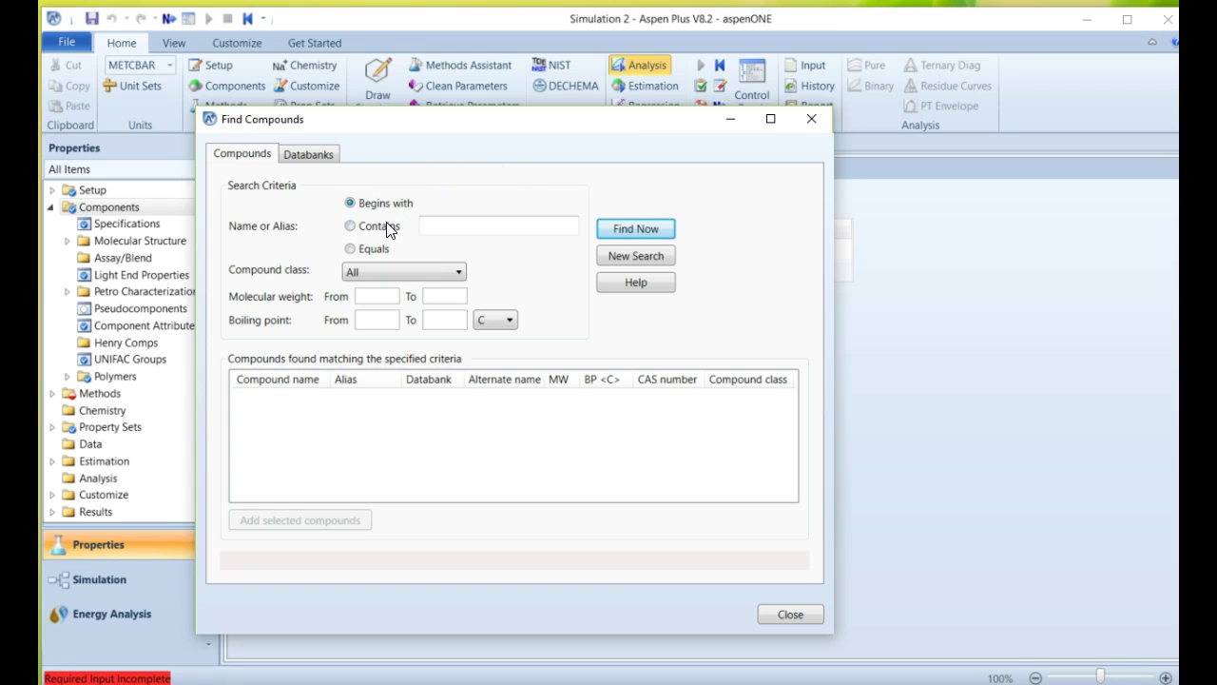
pyautogui.click(384, 226)
pyautogui.click(374, 247)
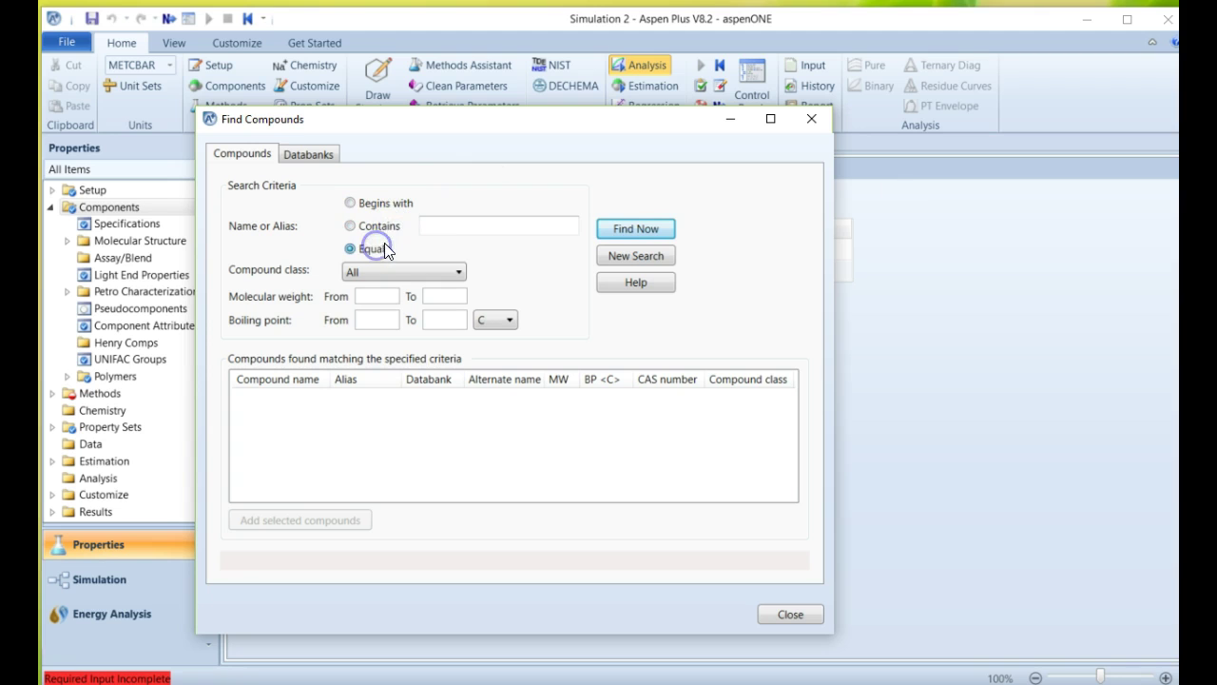
pyautogui.click(461, 228)
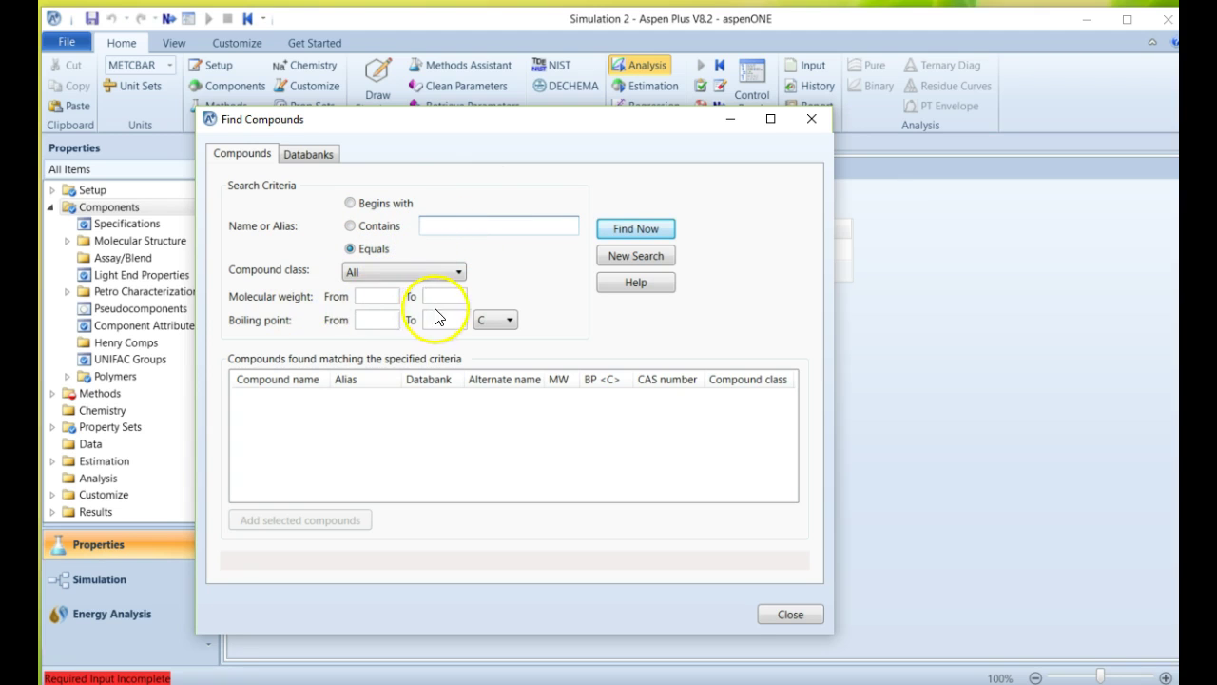
pyautogui.click(380, 228)
pyautogui.click(390, 206)
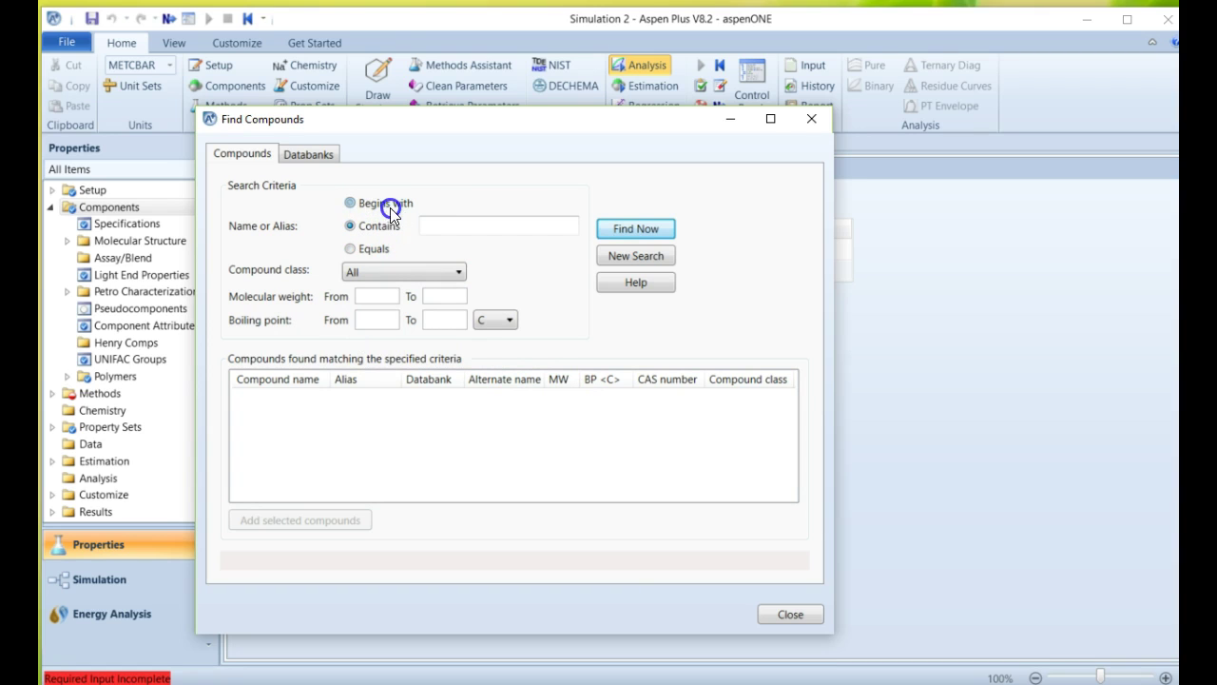
pyautogui.click(447, 226)
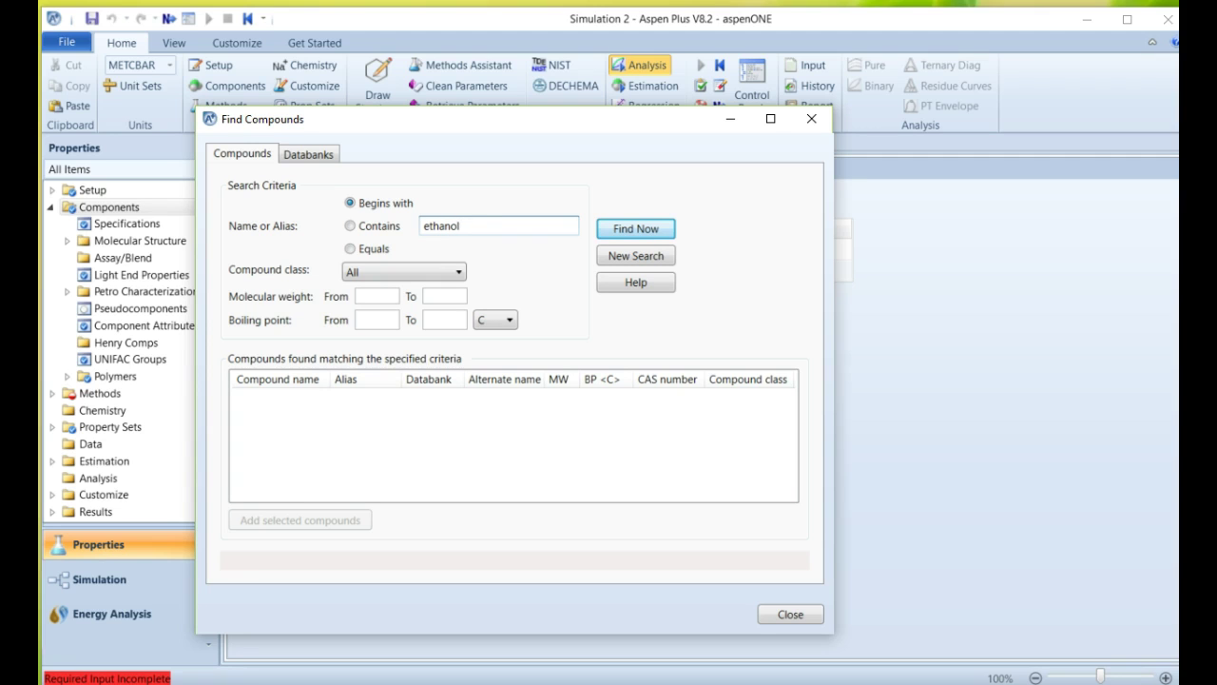
# Search for ethanol, add the ETHANOL result to the components, and close the search
pyautogui.click(639, 228)
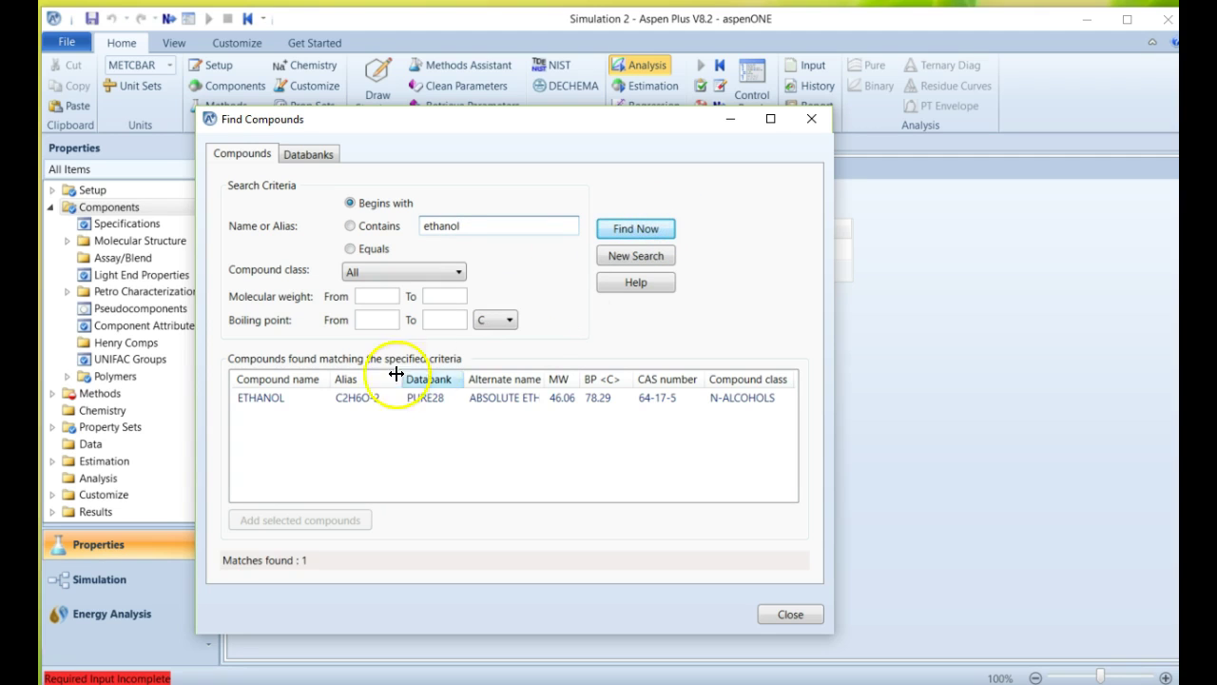
pyautogui.click(495, 398)
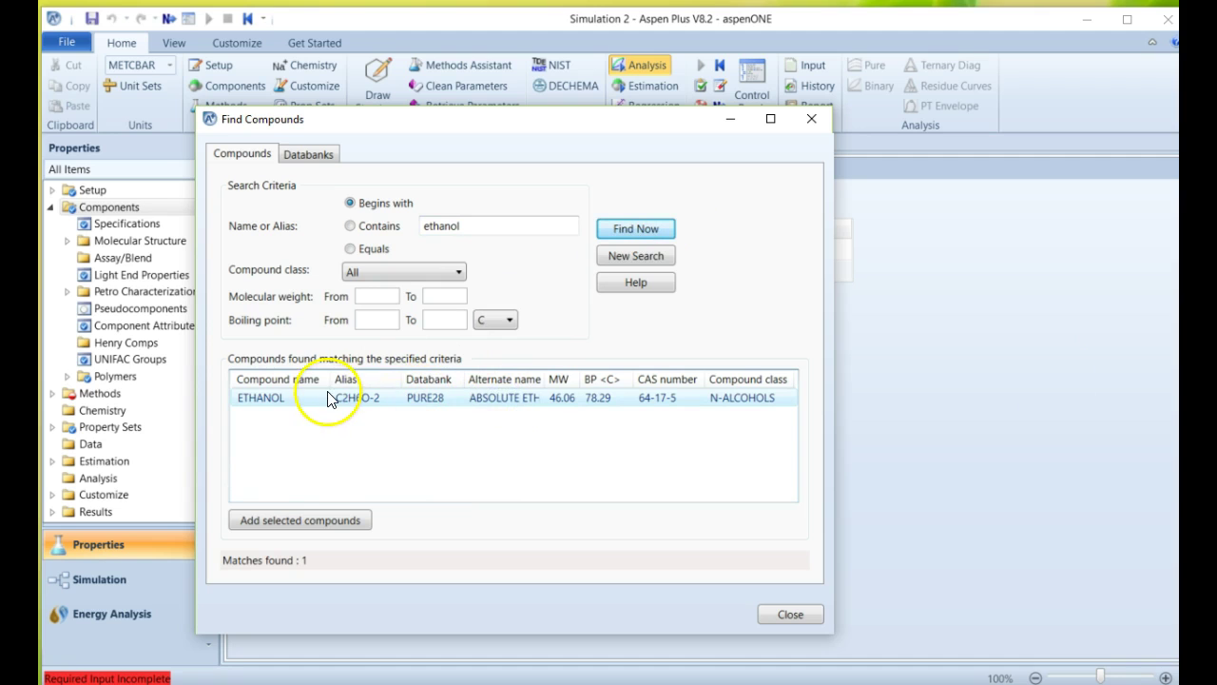
pyautogui.click(328, 521)
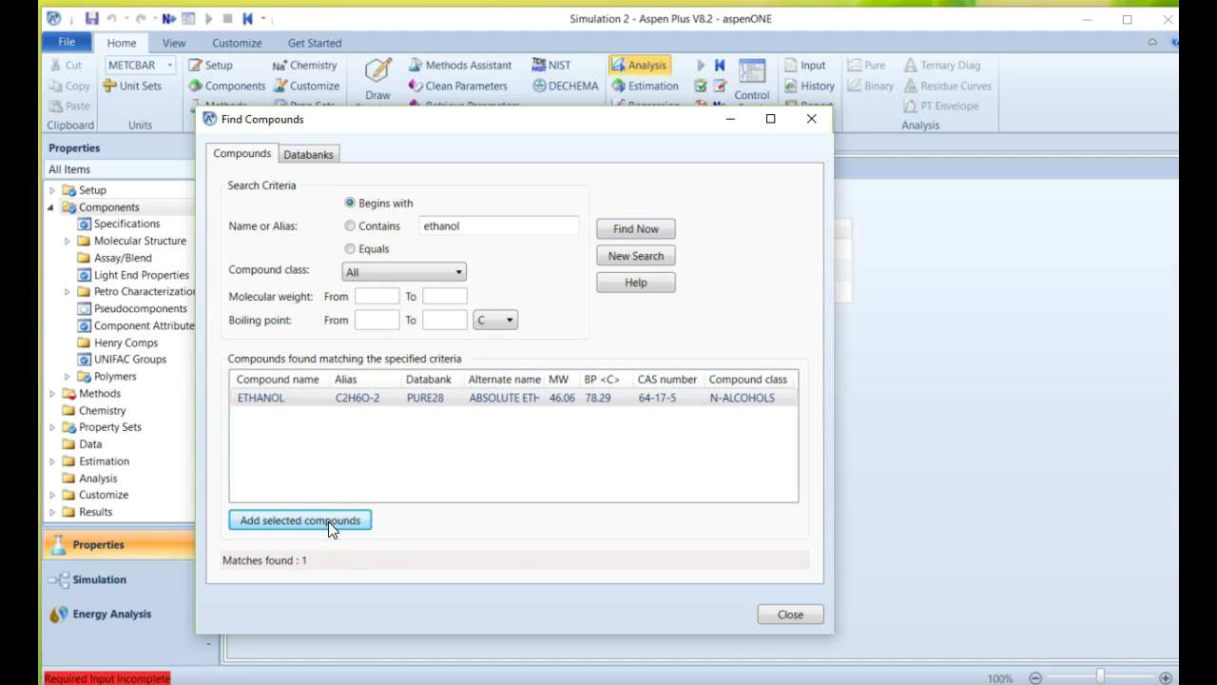
pyautogui.click(817, 615)
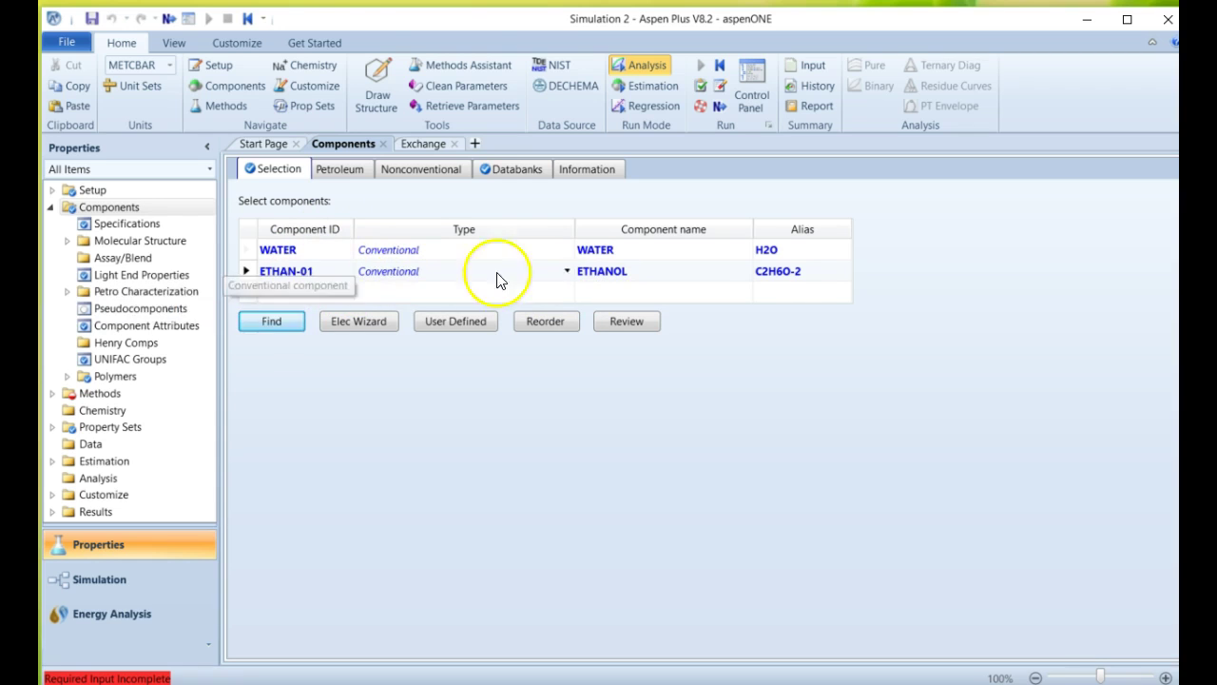
# Rename component ETHAN-01 to ETHANOL using Rename, then go to Methods
pyautogui.click(562, 278)
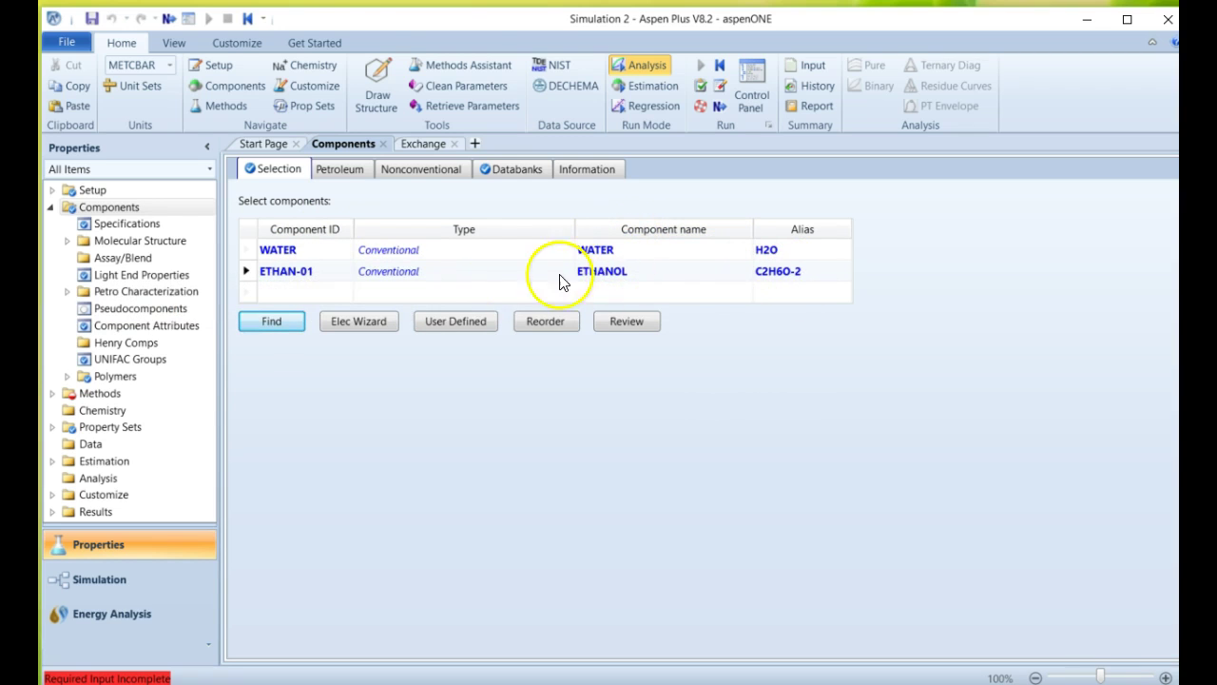
pyautogui.click(308, 273)
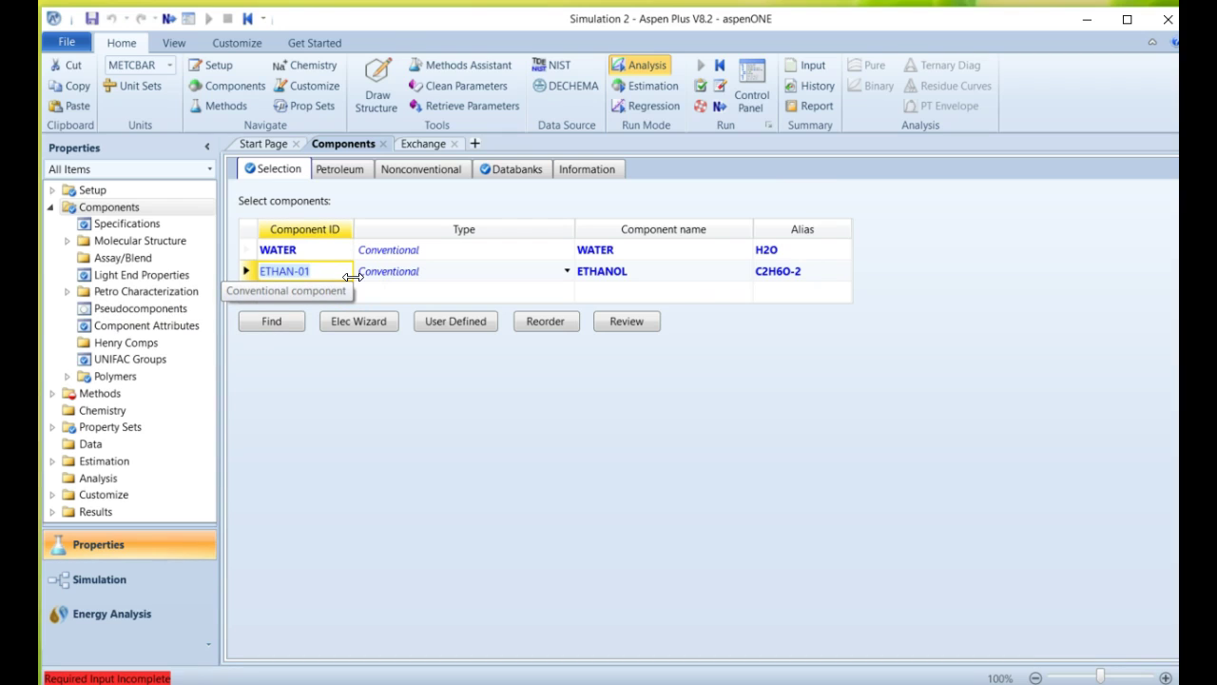
pyautogui.write('ETH')
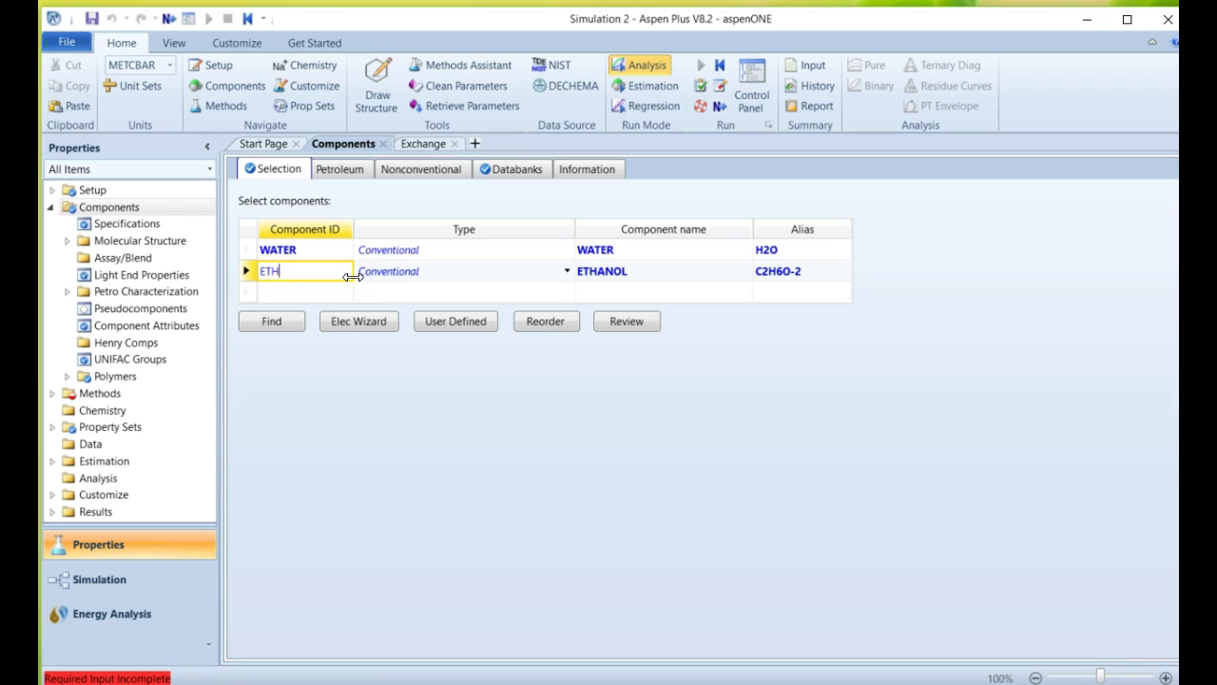
pyautogui.press('Return')
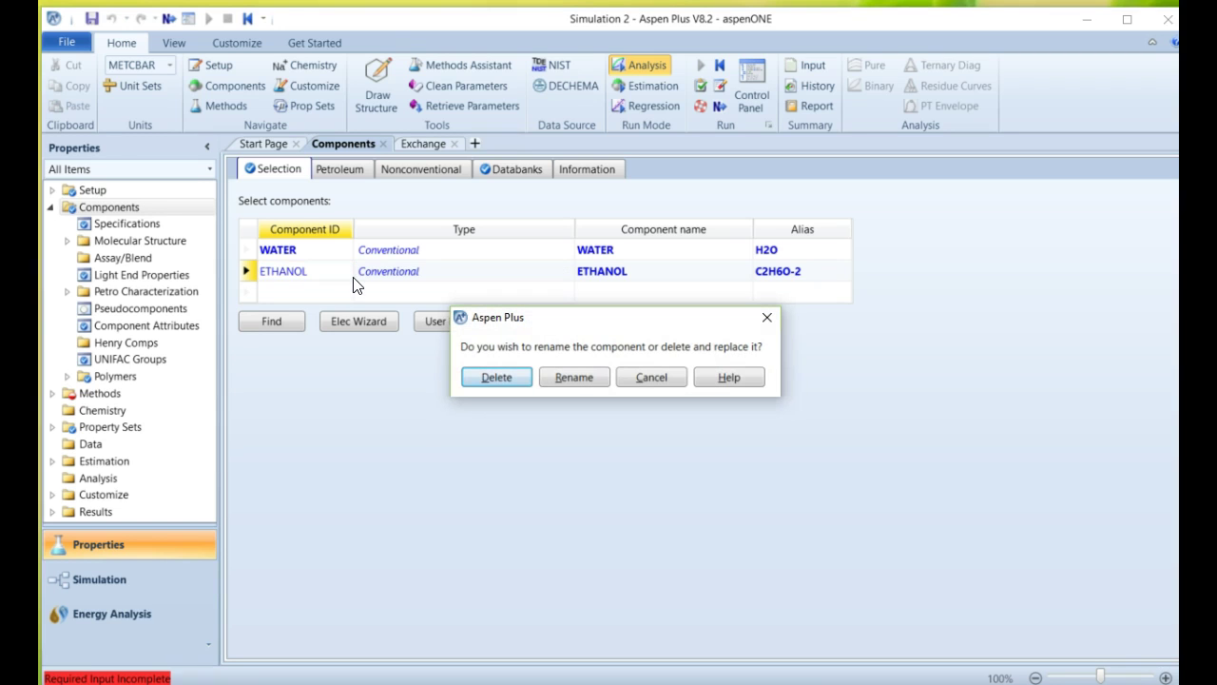
pyautogui.click(577, 376)
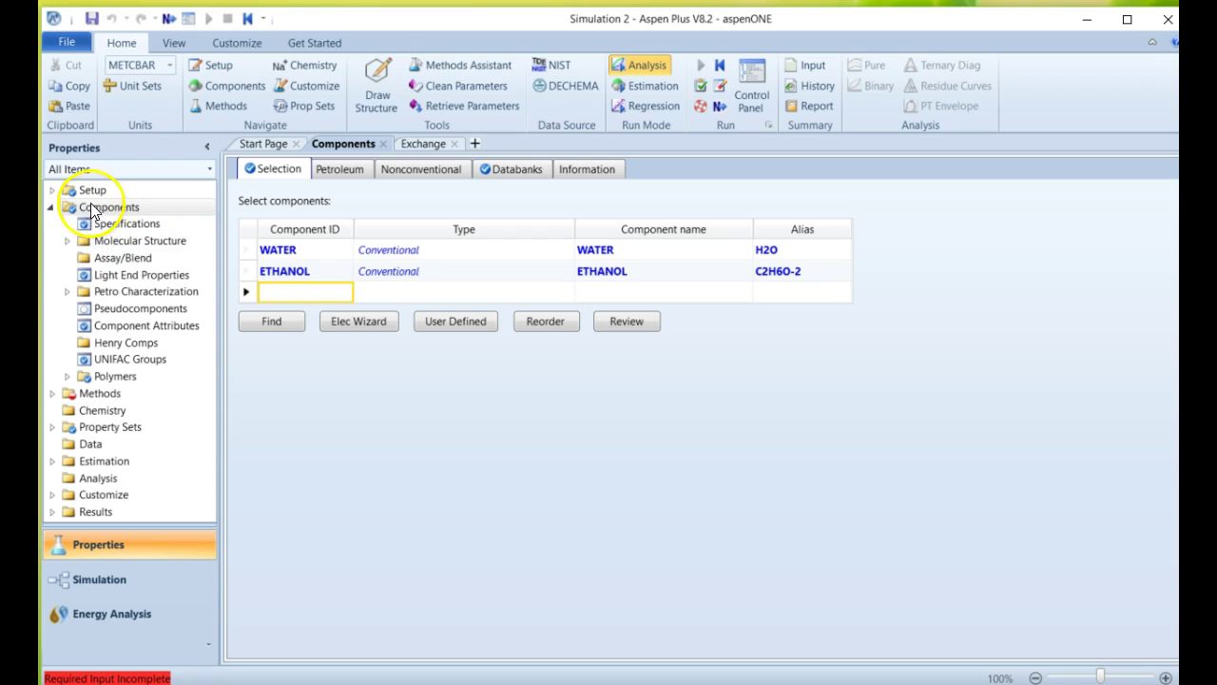
pyautogui.click(92, 392)
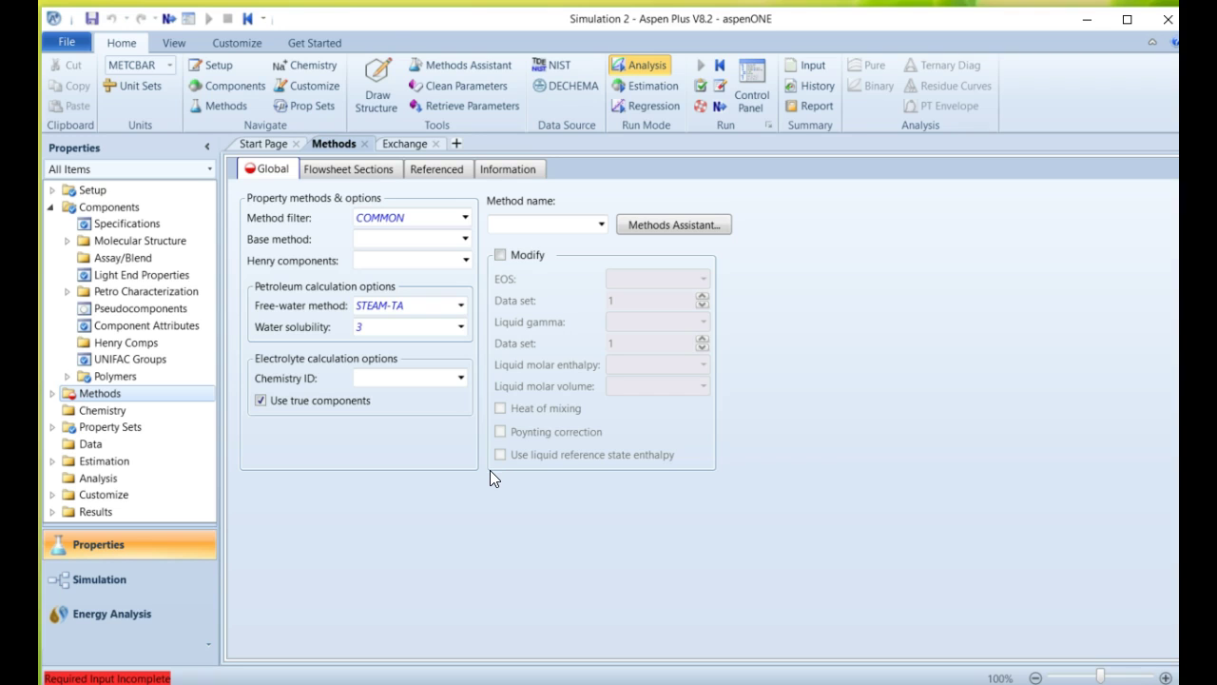
# Set the method filter to OIL-GAS and review its base method list
pyautogui.click(462, 220)
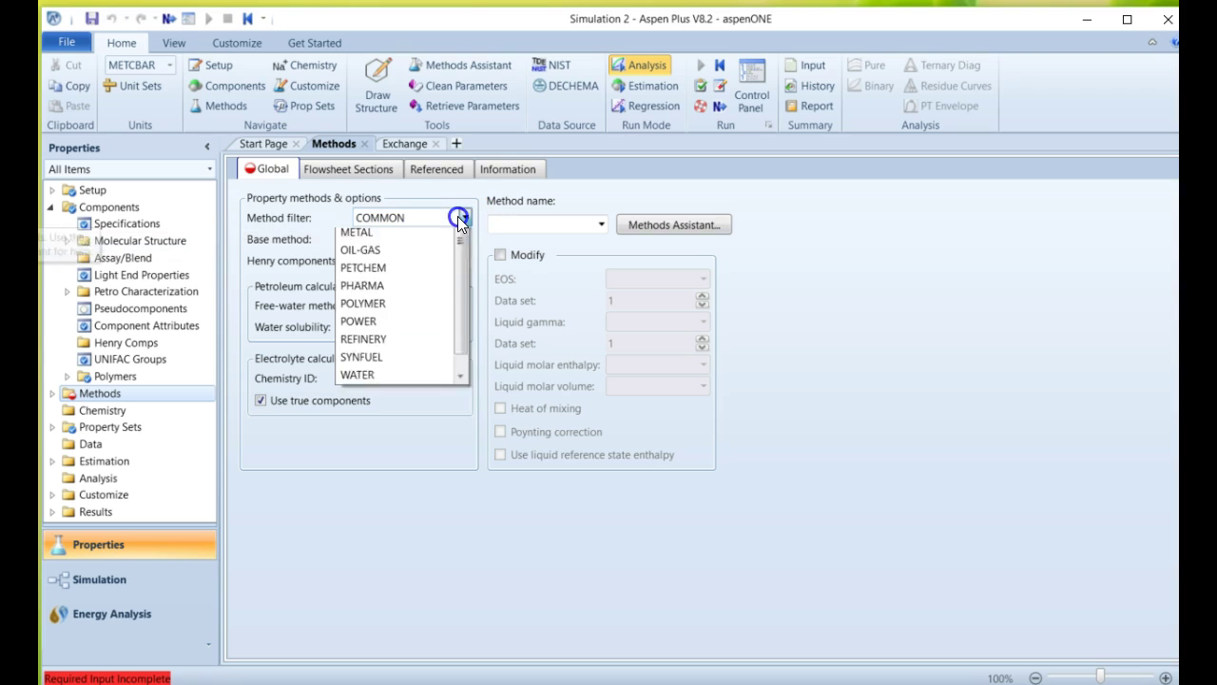
pyautogui.click(463, 288)
pyautogui.moveTo(463, 288); pyautogui.dragTo(422, 257)
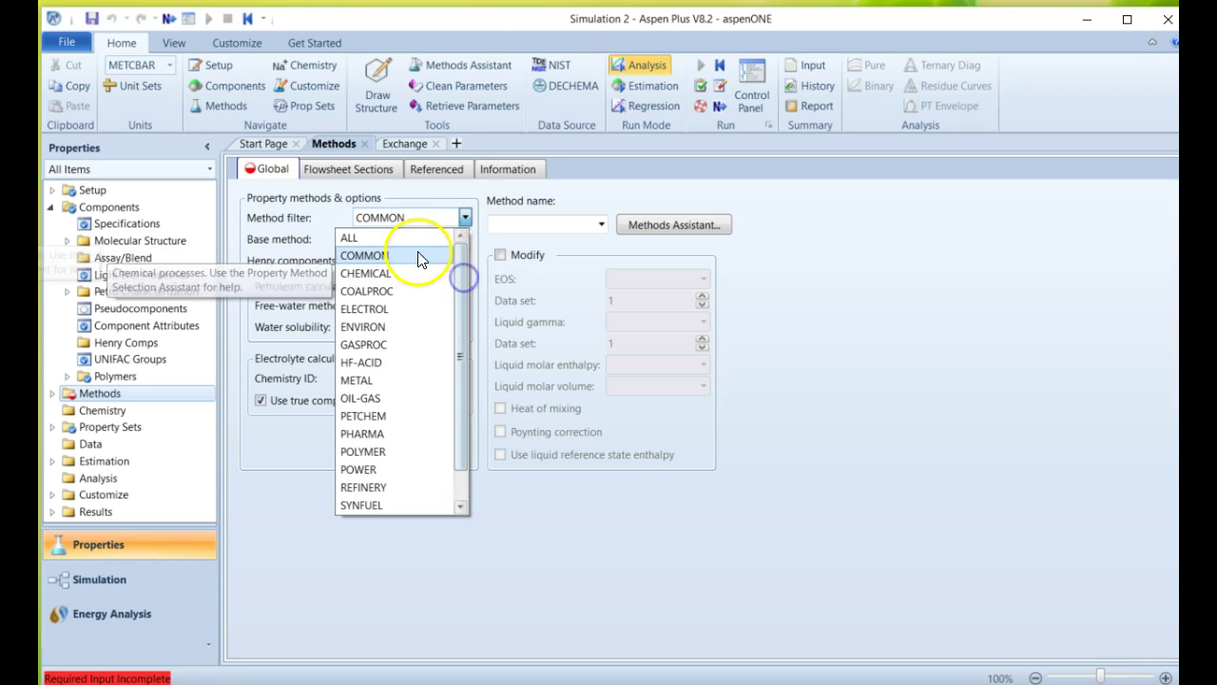
pyautogui.scroll(-1, 465, 491)
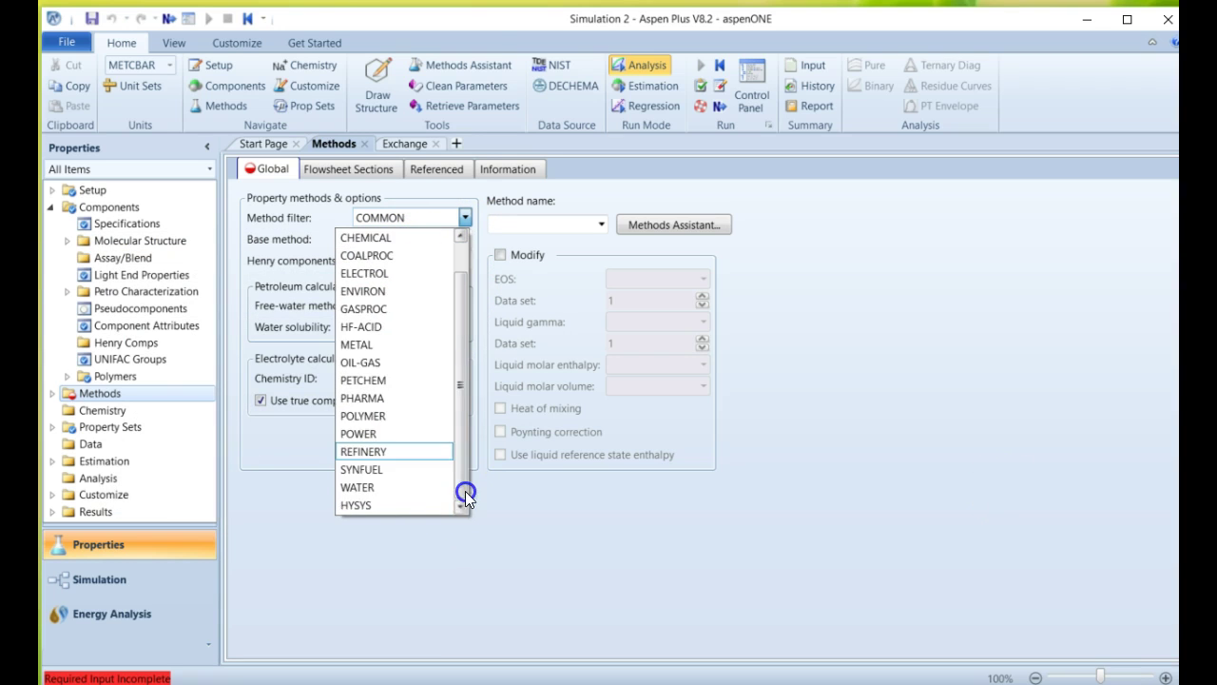
pyautogui.scroll(2, 465, 484)
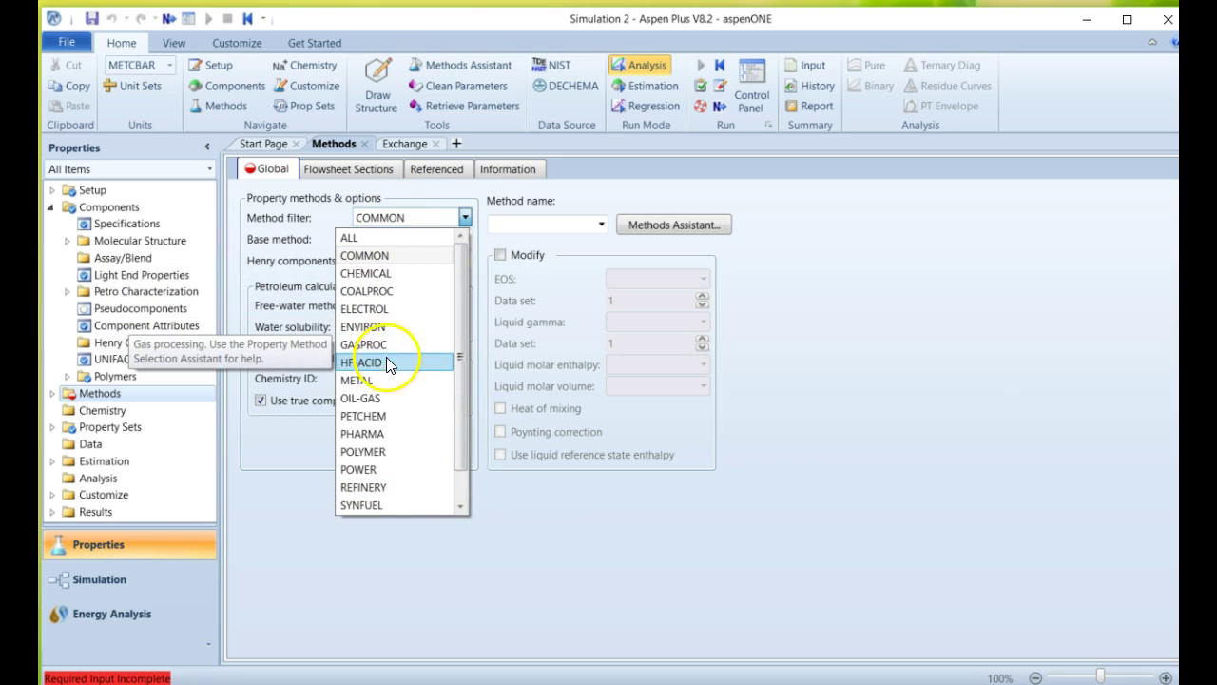
pyautogui.click(384, 403)
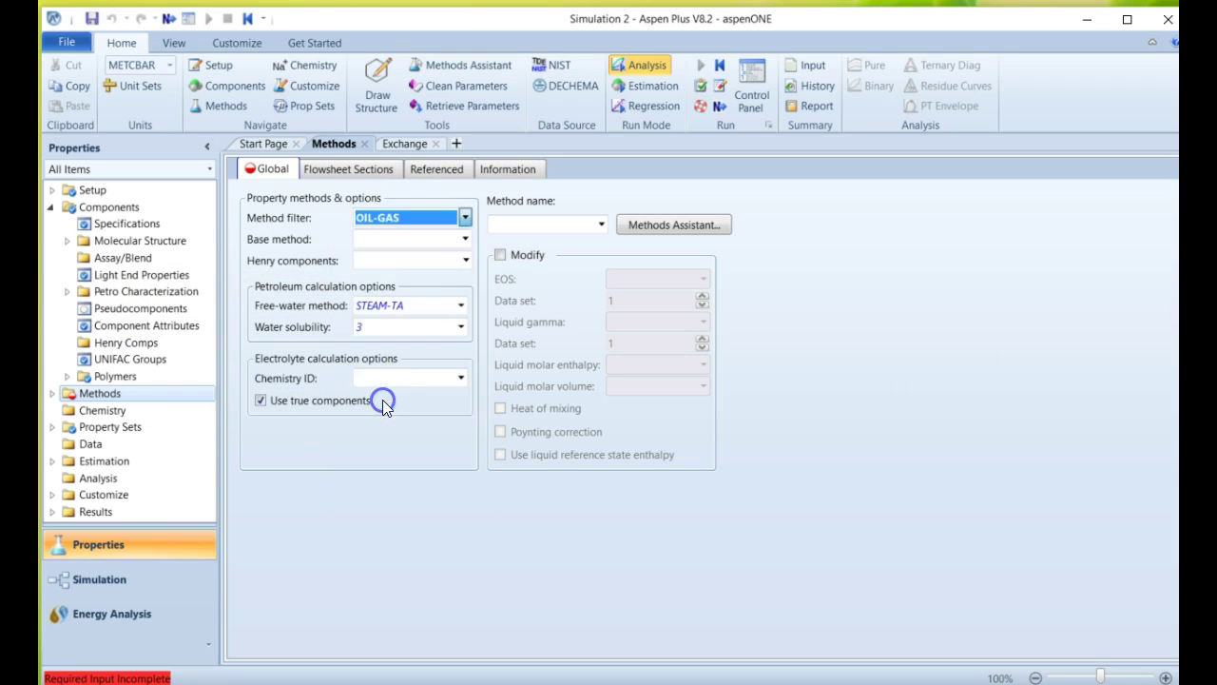
pyautogui.click(465, 240)
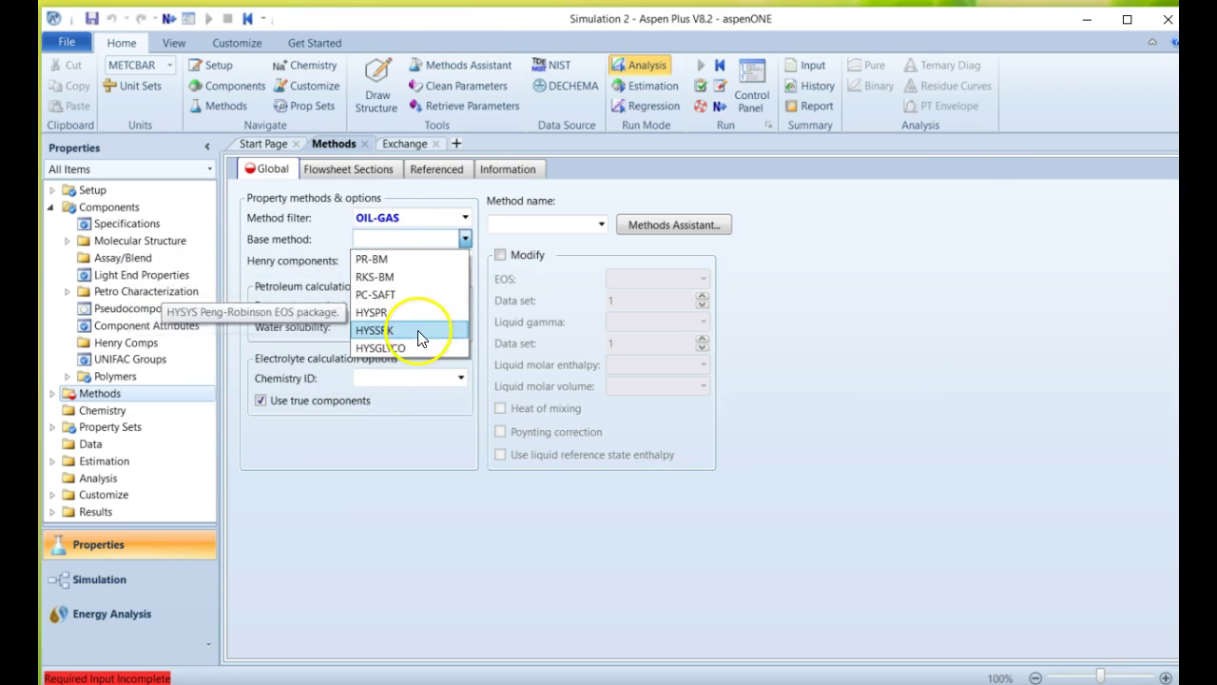
pyautogui.click(429, 231)
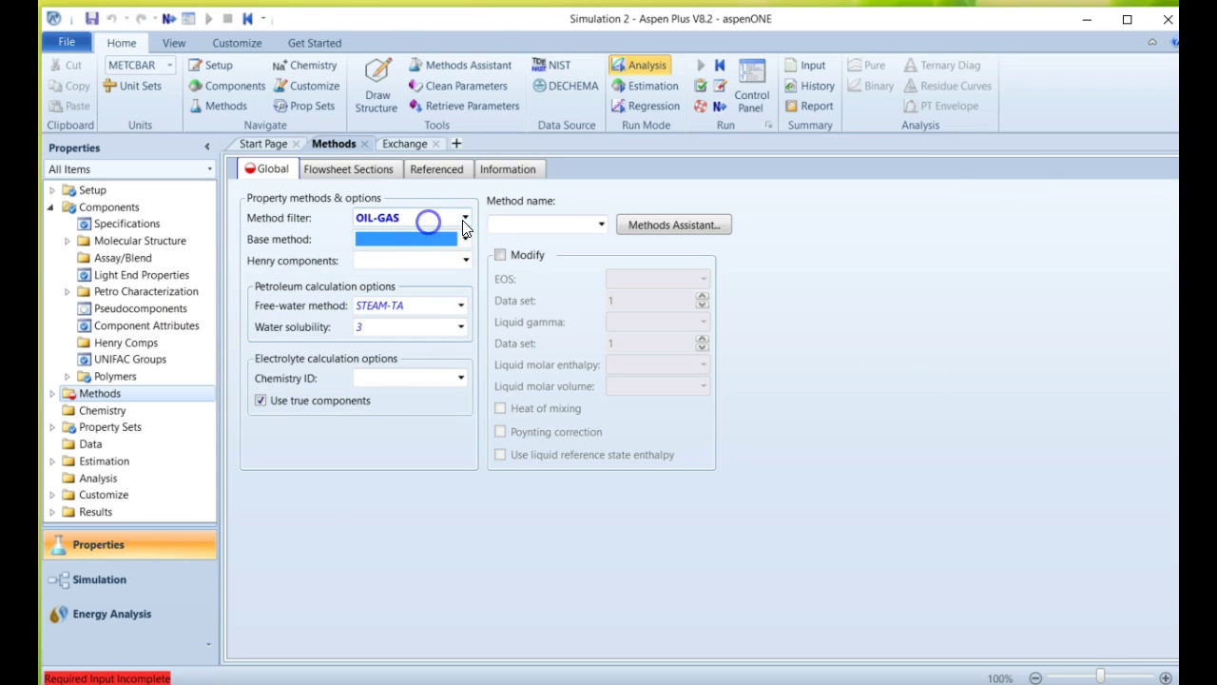
# Try the WATER filter's base methods, then set the method filter to CHEMICAL
pyautogui.click(463, 218)
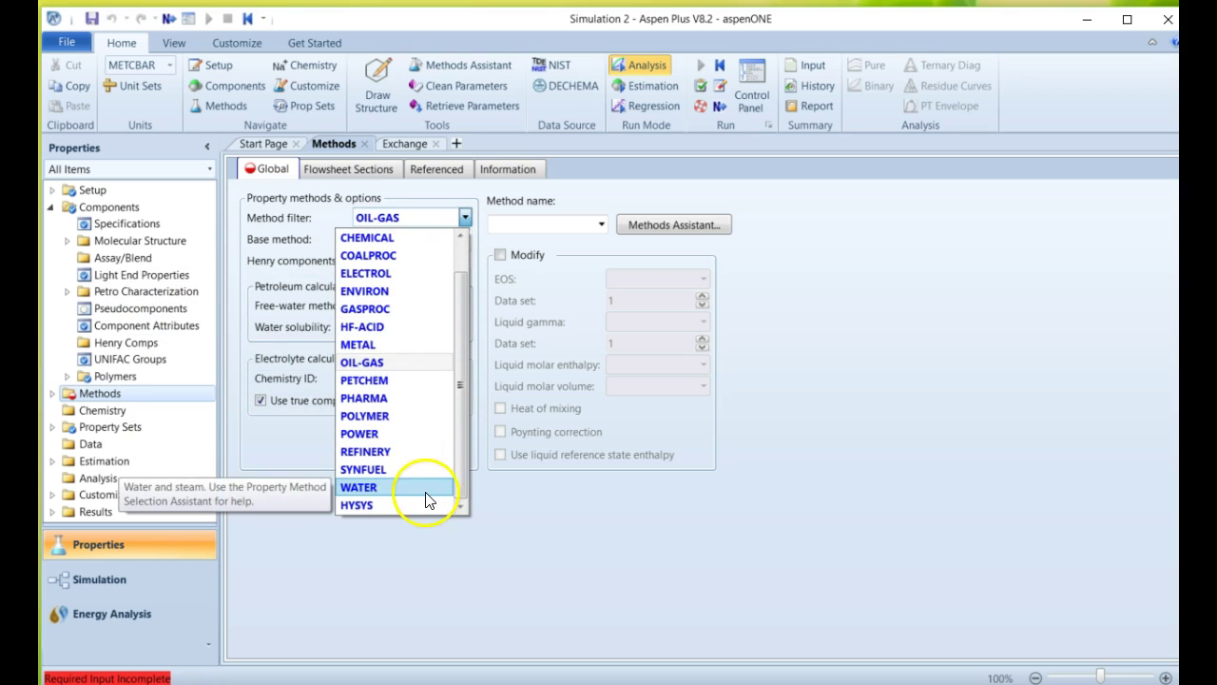
pyautogui.click(398, 488)
pyautogui.click(473, 236)
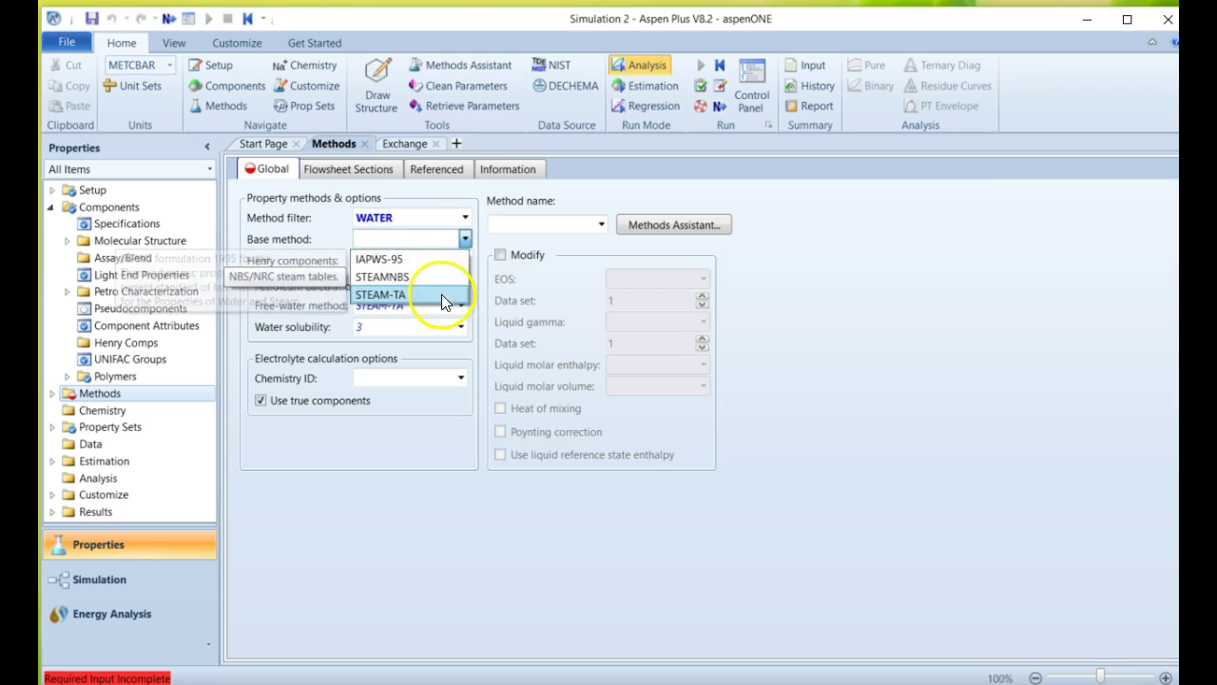
pyautogui.click(405, 218)
pyautogui.click(457, 221)
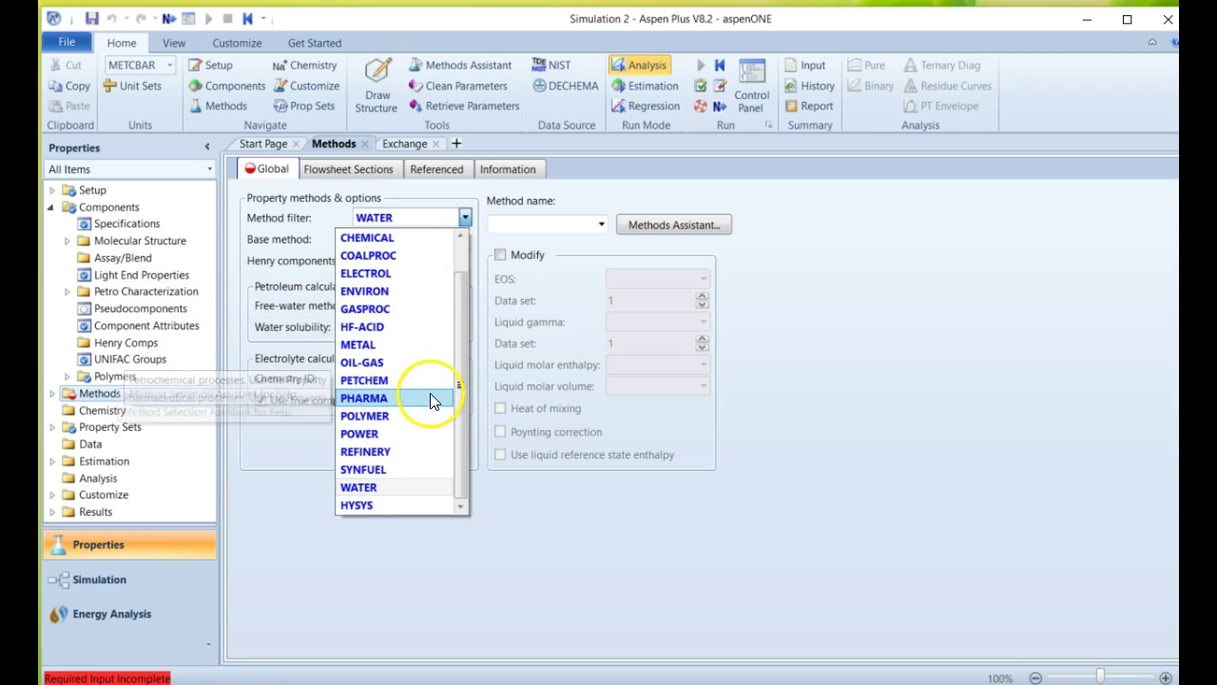
pyautogui.scroll(1, 419, 380)
pyautogui.scroll(-1, 415, 381)
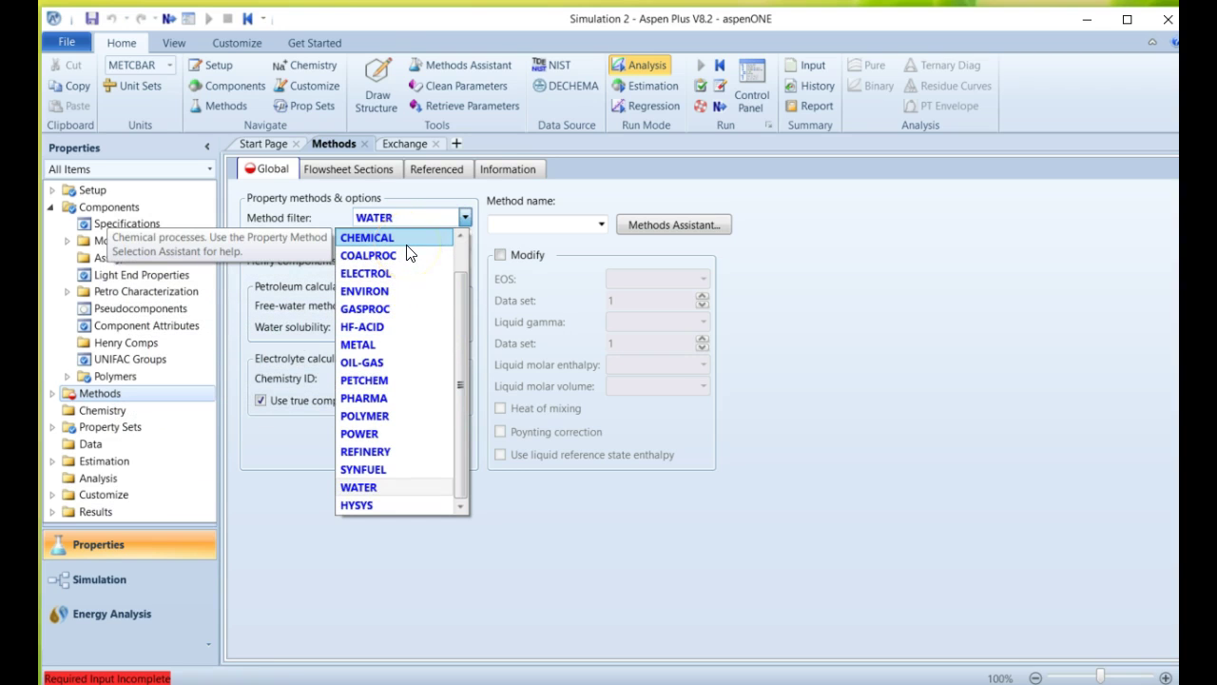
pyautogui.click(406, 239)
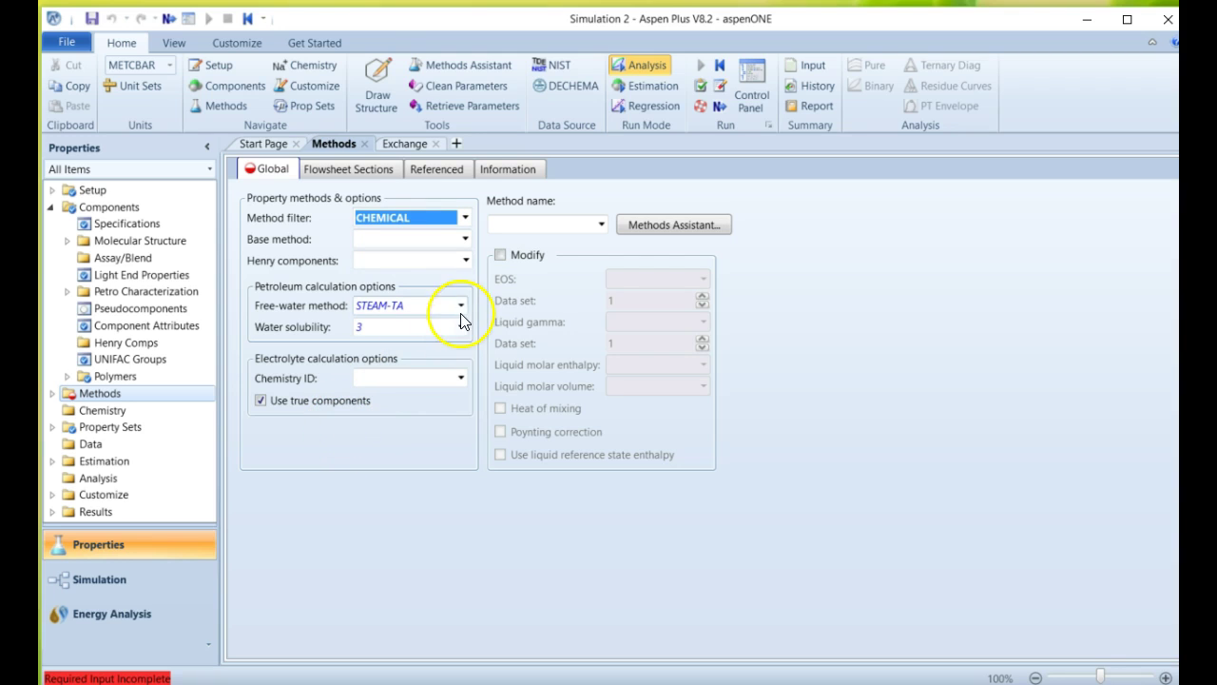
# Pick UNIFAC from the Method name list as the global property method
pyautogui.click(596, 226)
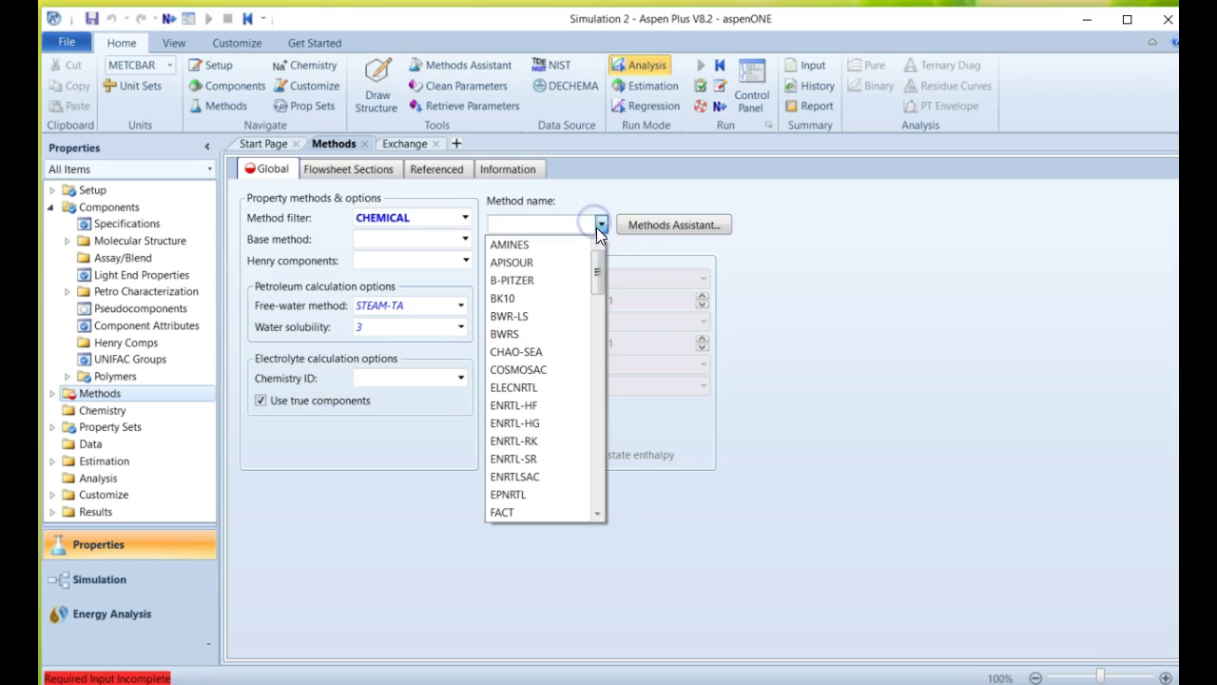
pyautogui.moveTo(593, 259); pyautogui.dragTo(592, 440)
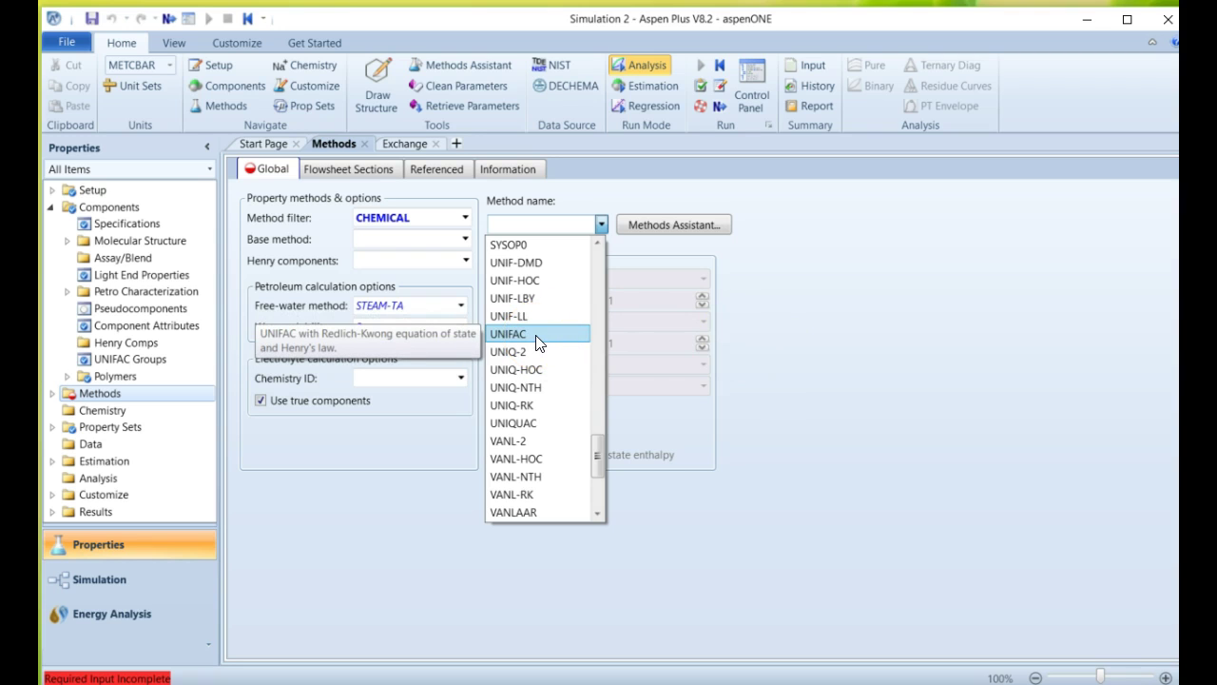
pyautogui.click(538, 342)
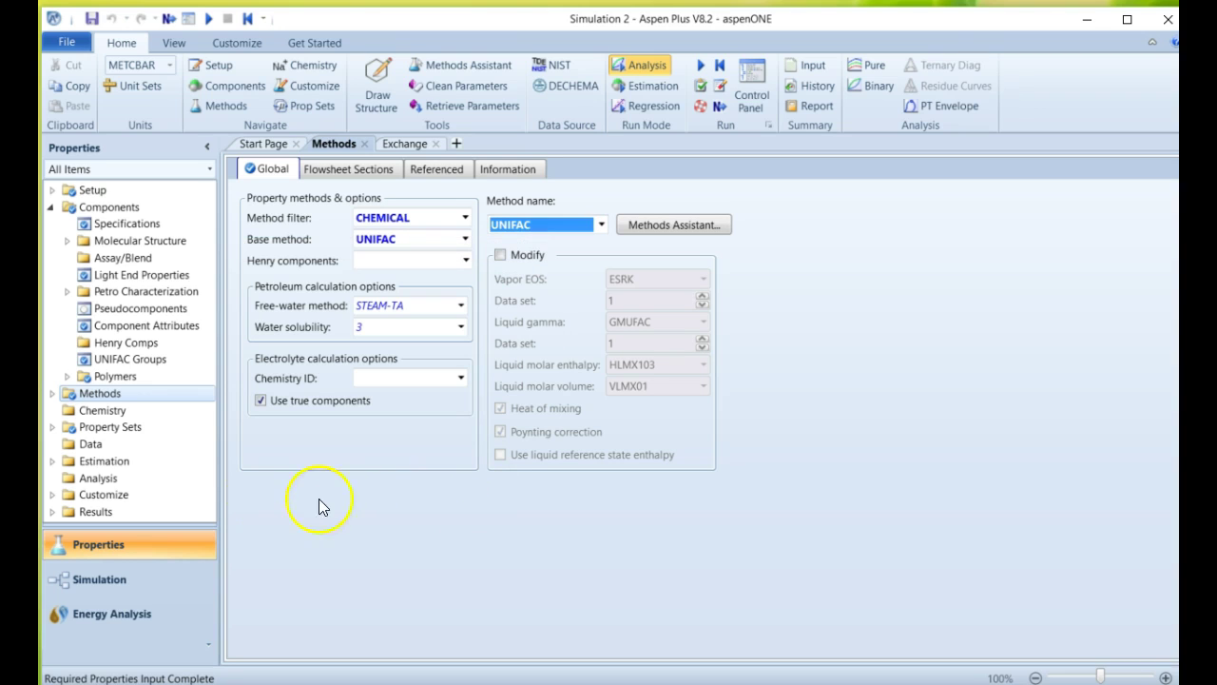
pyautogui.click(118, 415)
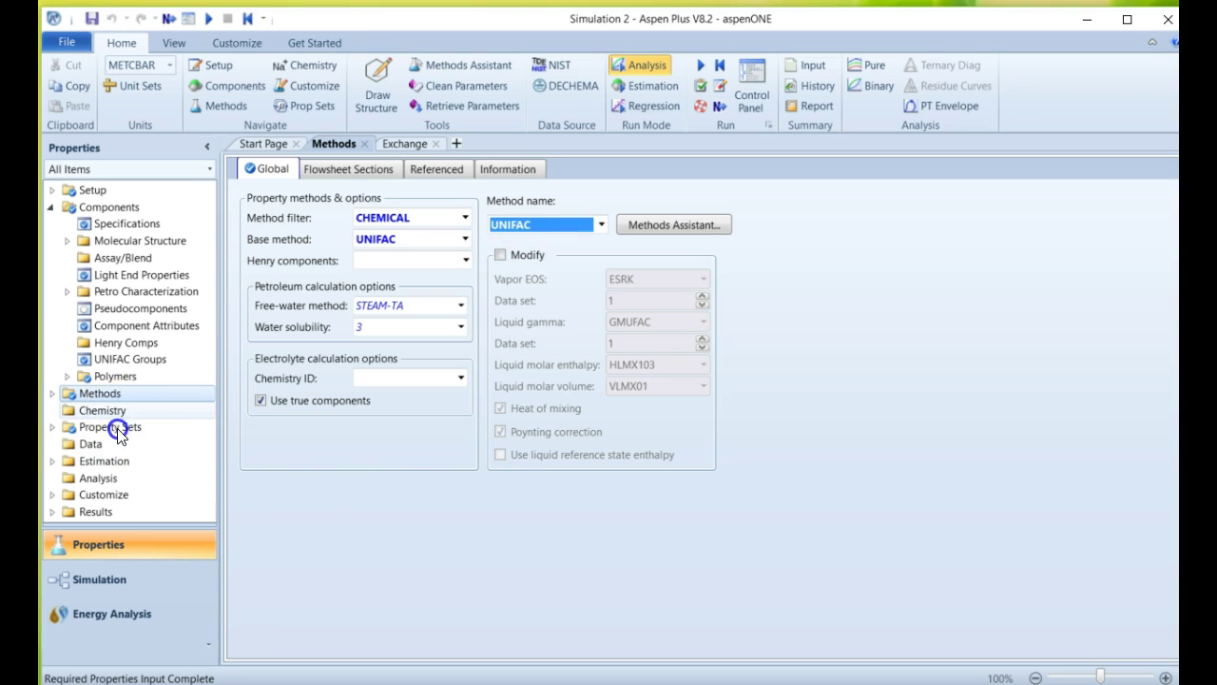
# Show the Property Sets list, check input completeness with Next, and keep Analysis run mode
pyautogui.click(110, 428)
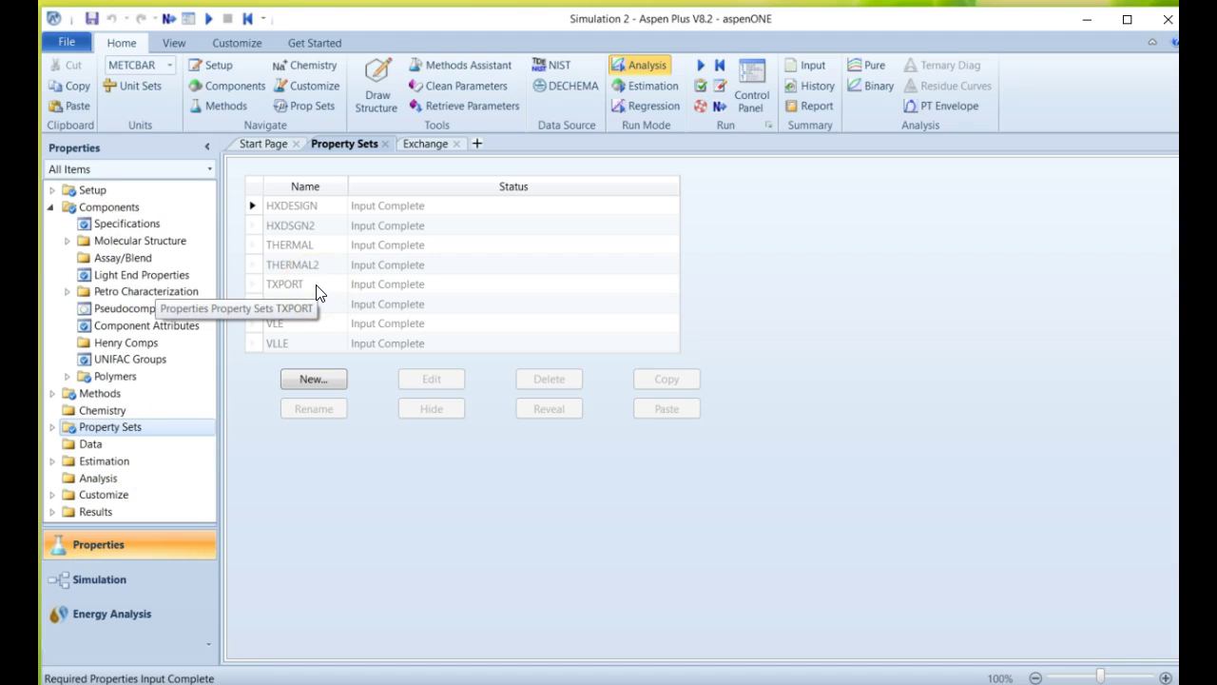
pyautogui.click(168, 18)
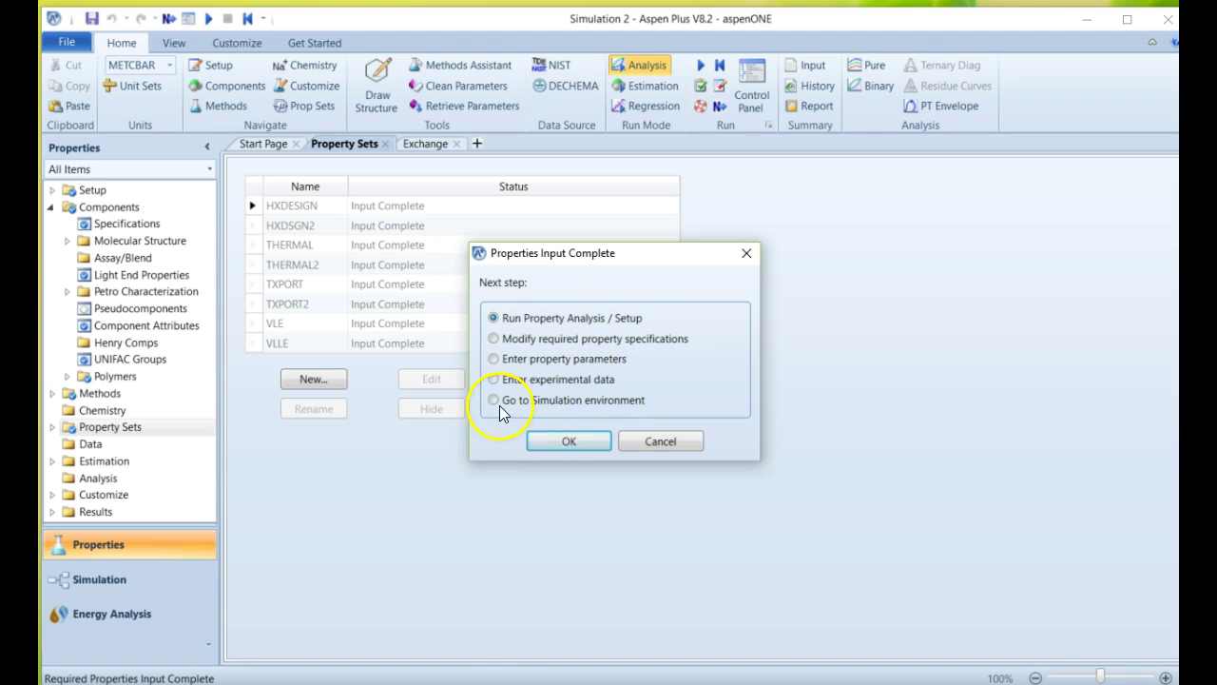
pyautogui.click(660, 442)
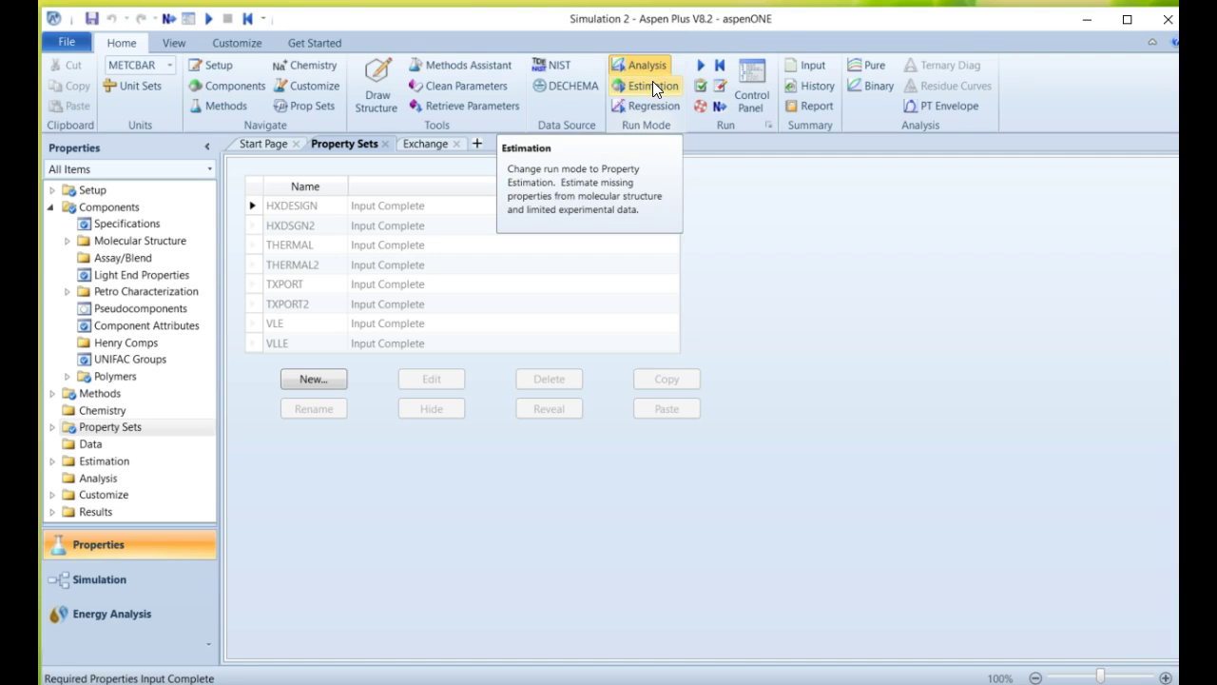
pyautogui.click(645, 68)
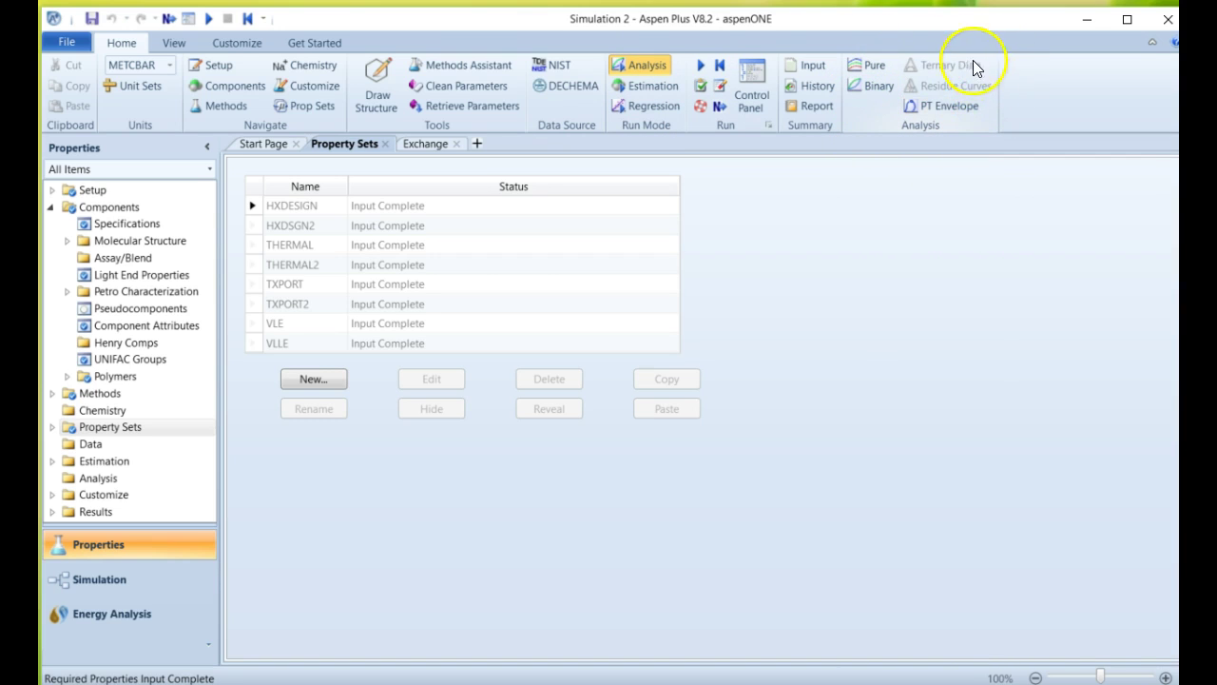
# Create a new Txy binary analysis with ETHANOL as the varied component
pyautogui.click(873, 84)
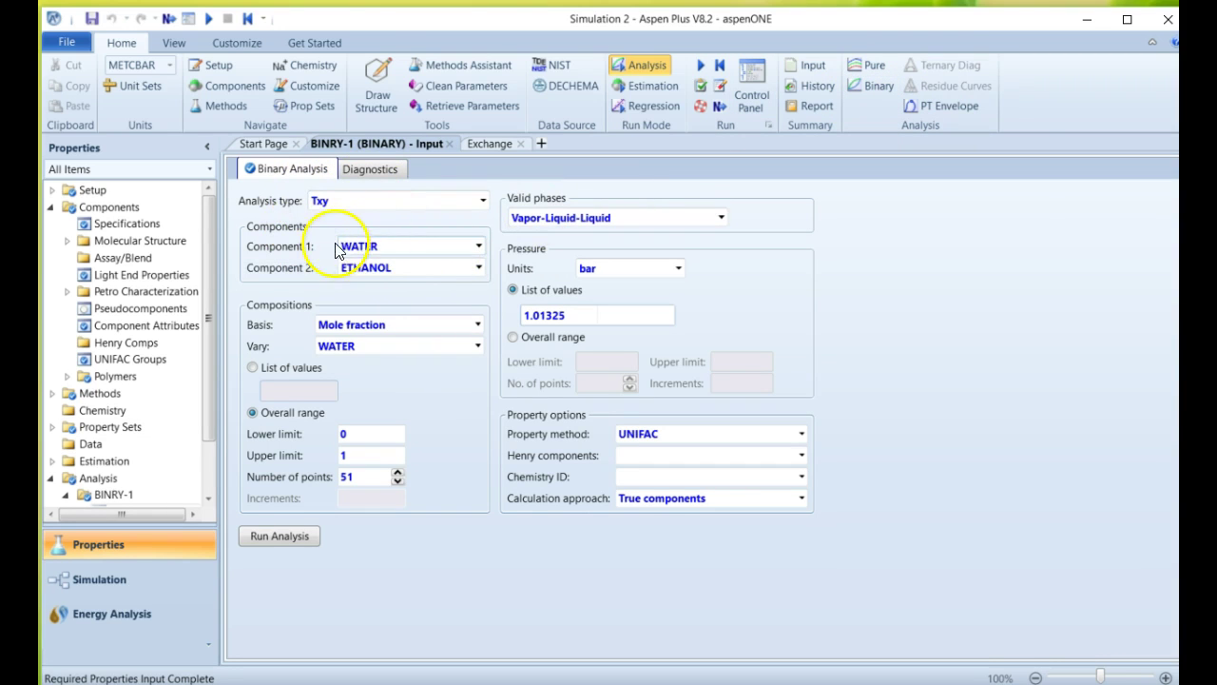
pyautogui.click(385, 201)
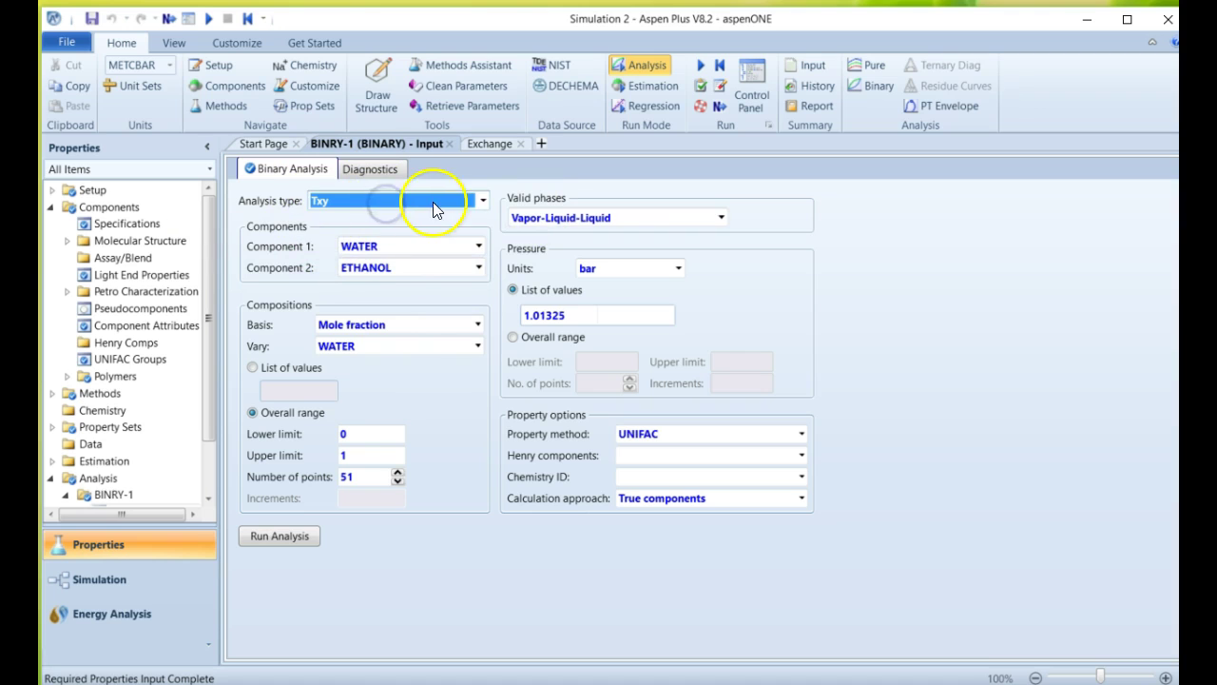
pyautogui.click(482, 201)
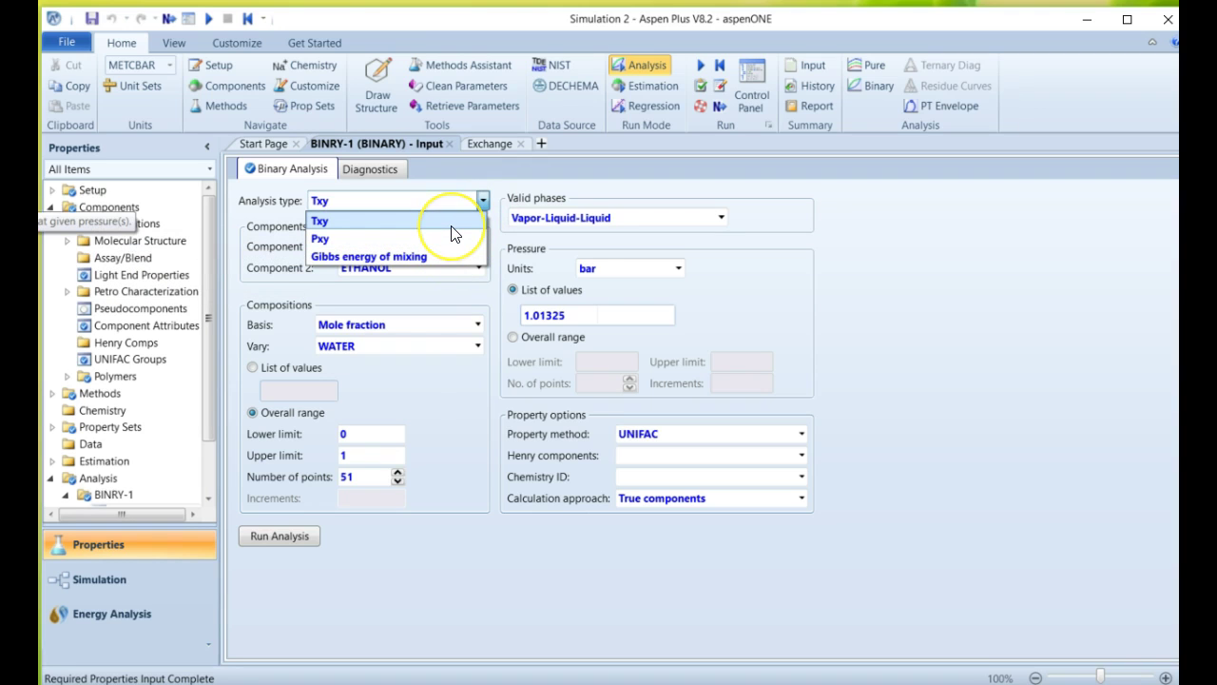
pyautogui.click(452, 229)
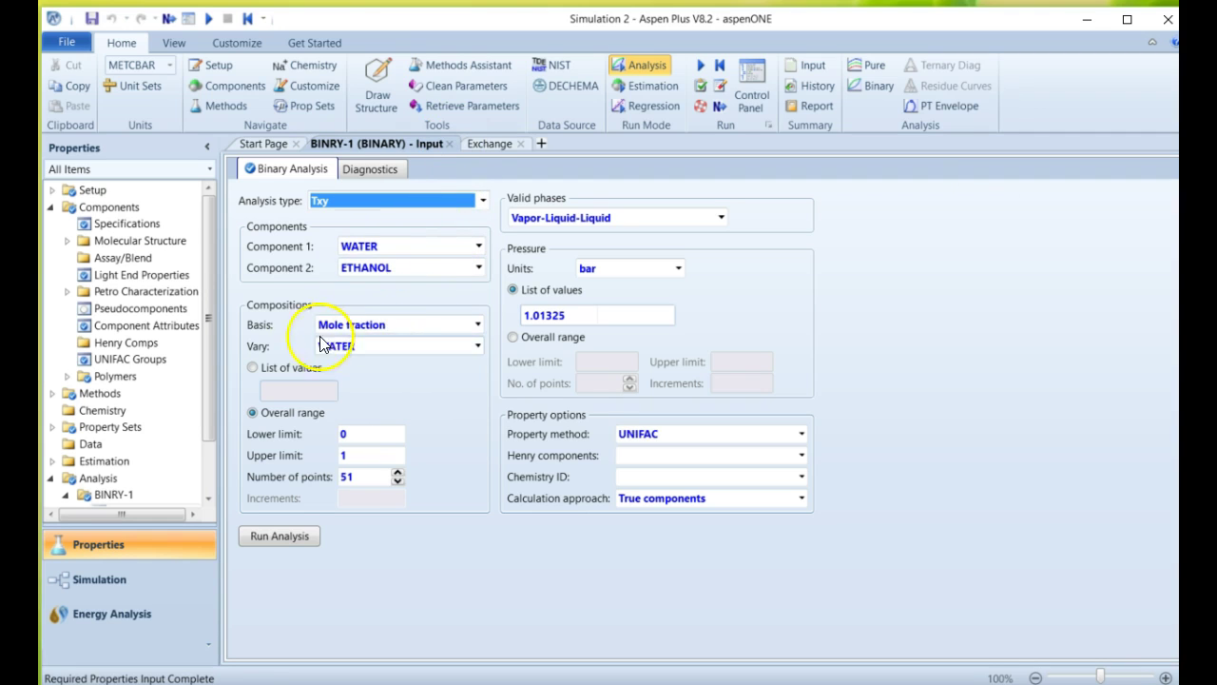
pyautogui.click(352, 332)
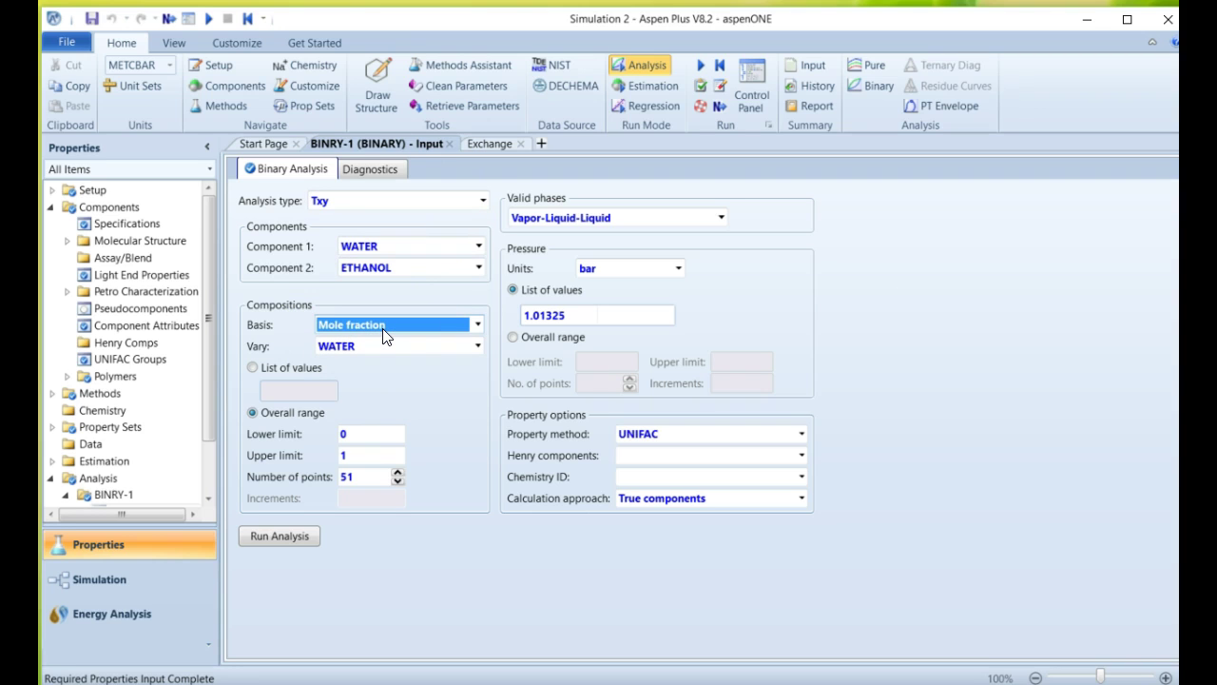
pyautogui.click(403, 345)
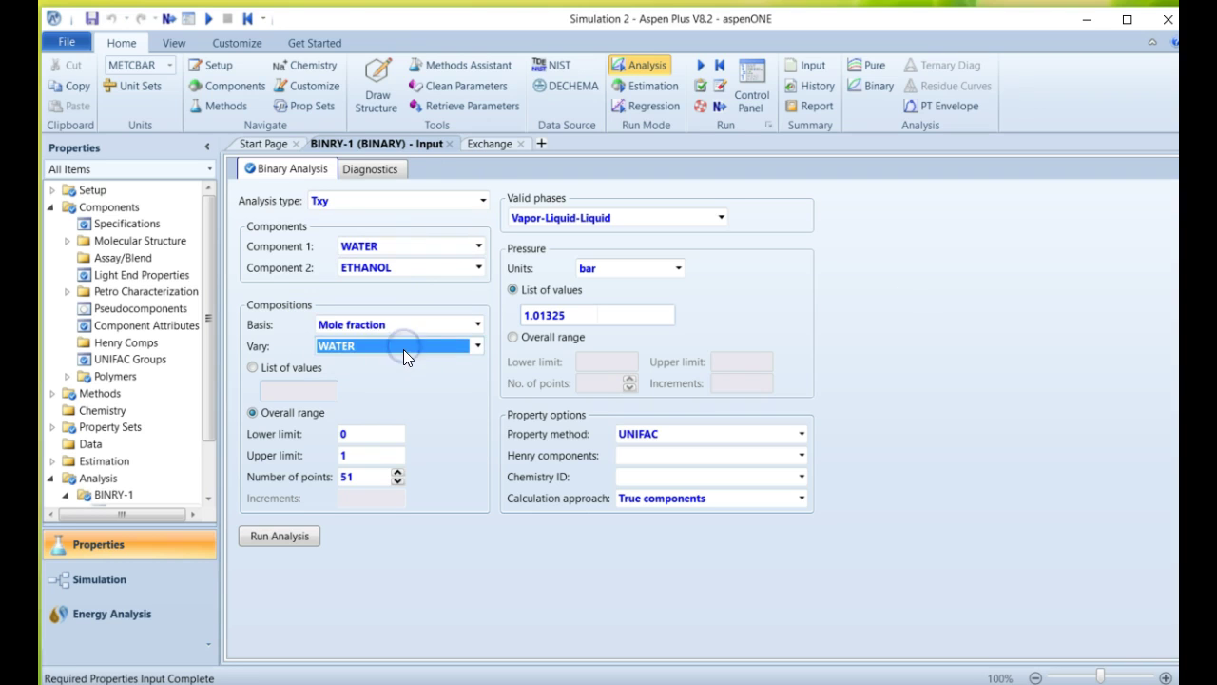
pyautogui.click(403, 349)
pyautogui.click(390, 385)
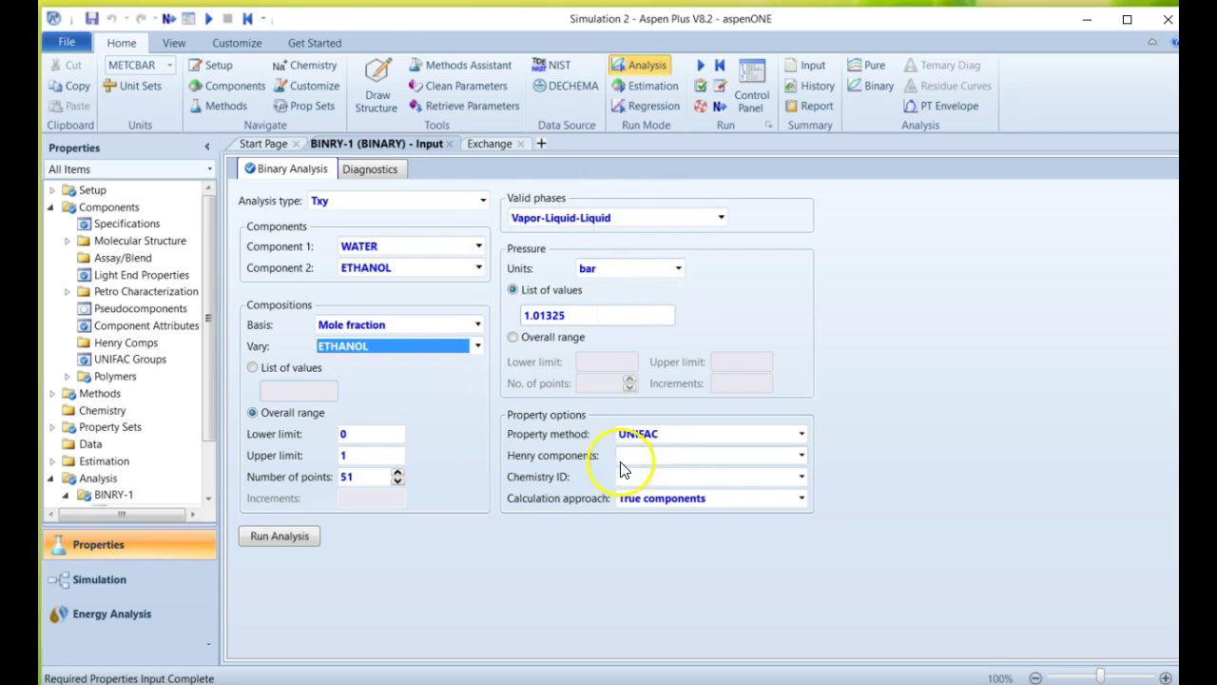
# Keep the UNIFAC property method and True components approach, then run the analysis
pyautogui.click(709, 434)
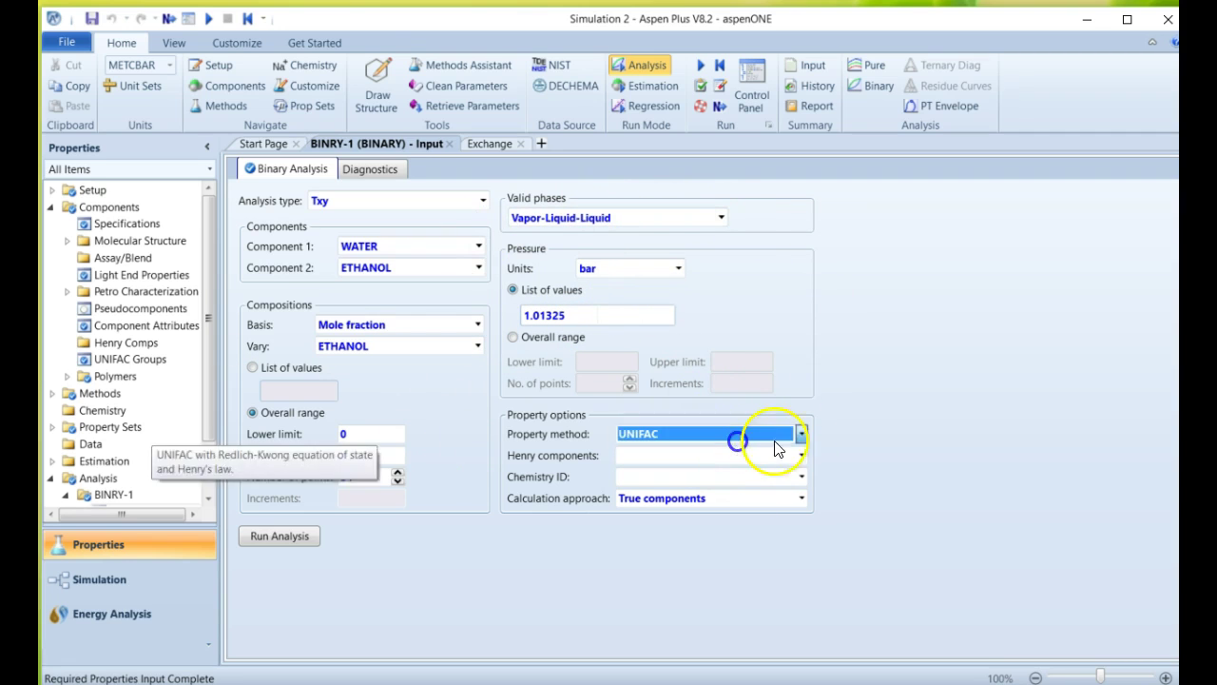
pyautogui.click(802, 434)
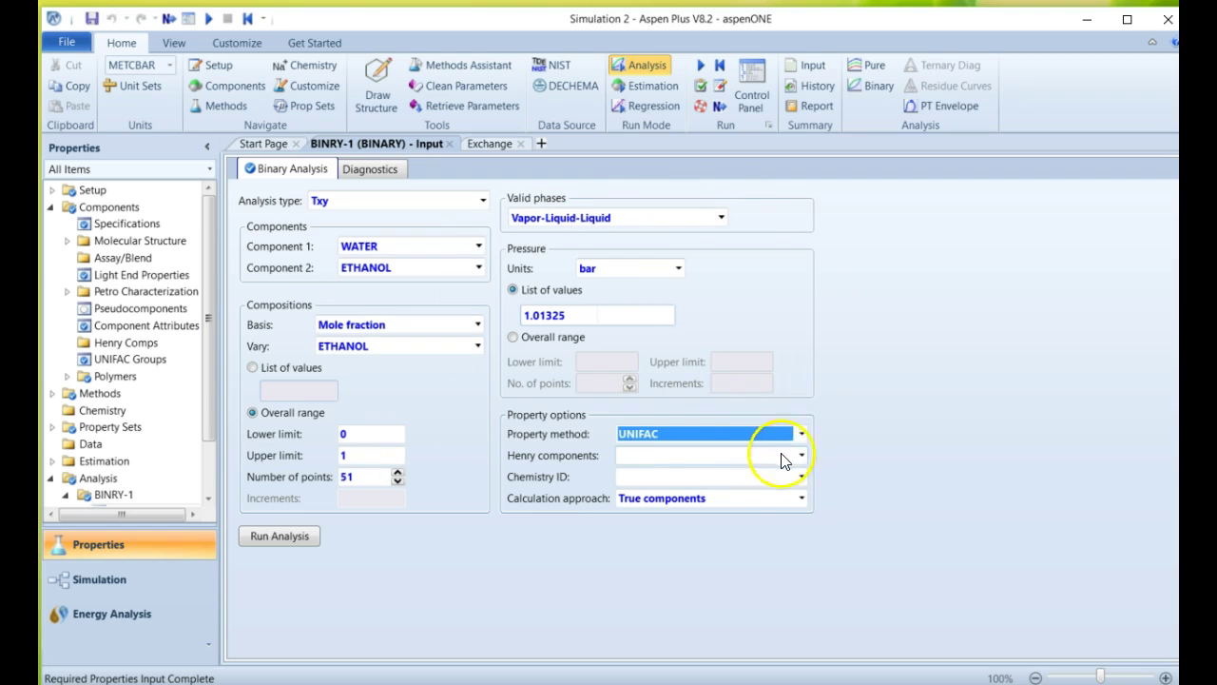
pyautogui.click(782, 457)
pyautogui.click(779, 455)
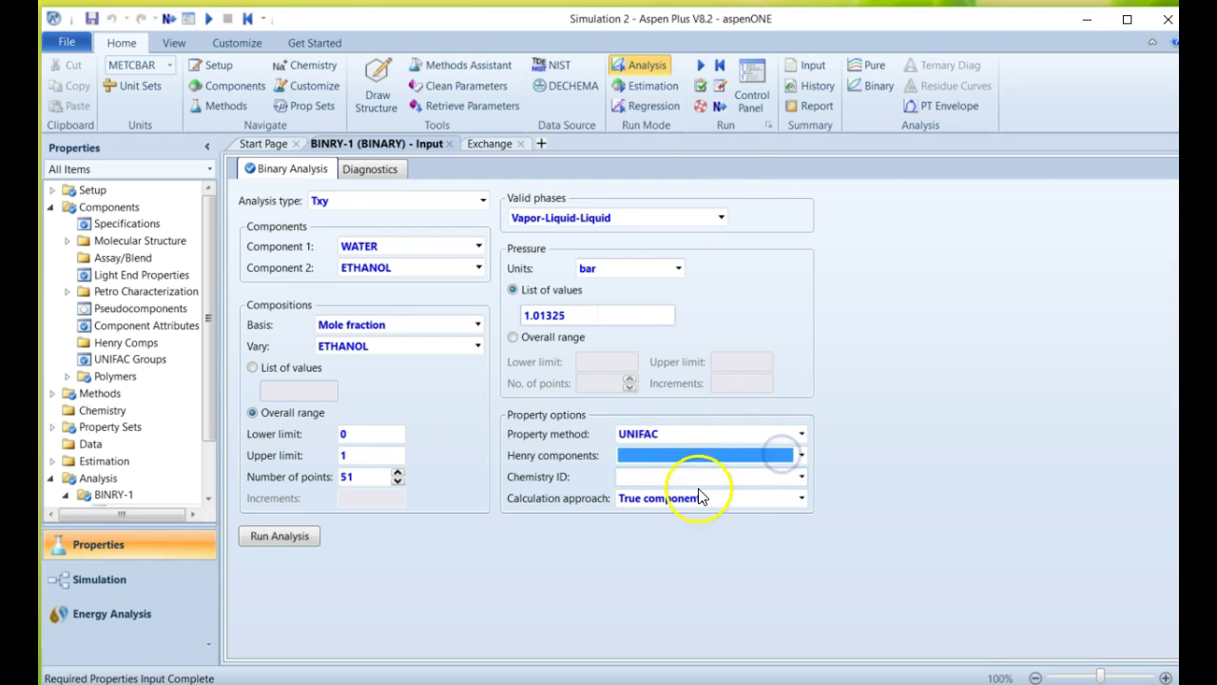
pyautogui.click(802, 498)
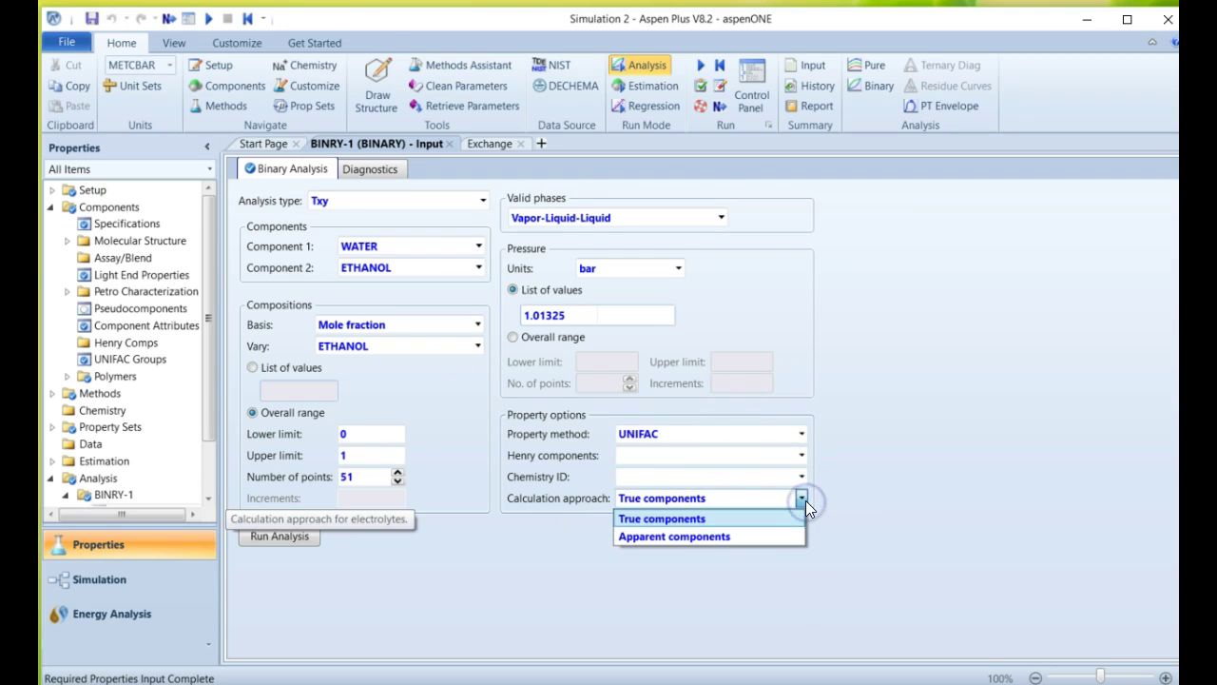
pyautogui.click(917, 487)
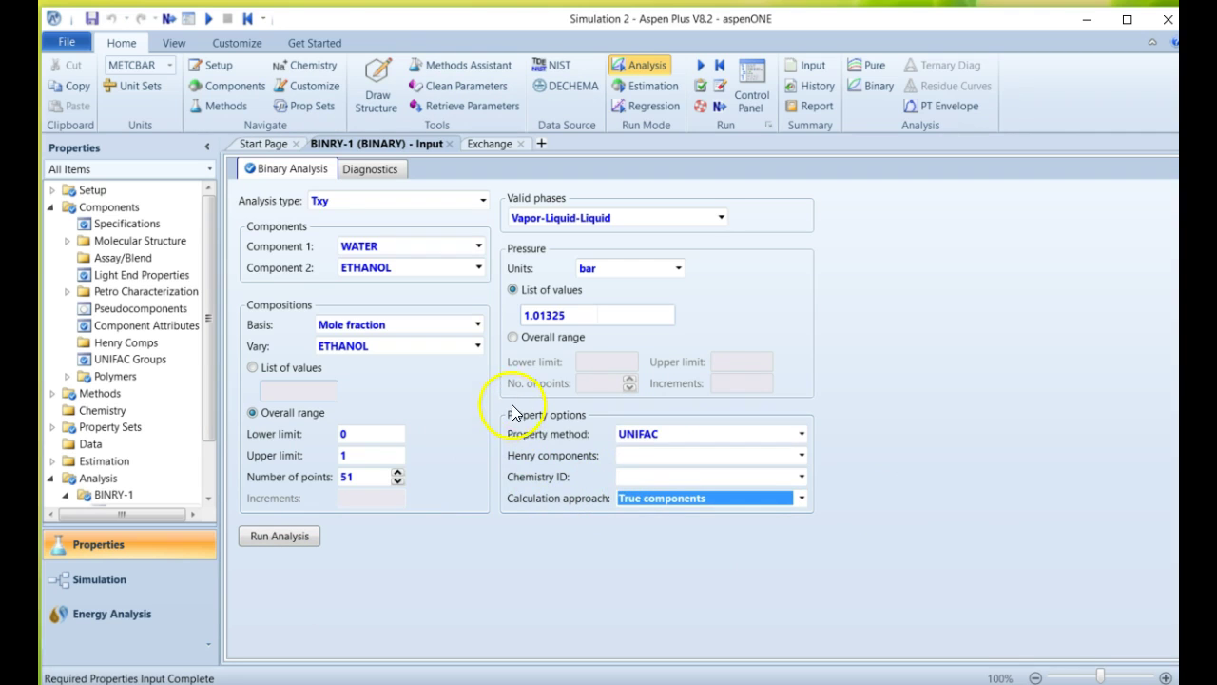
pyautogui.click(267, 534)
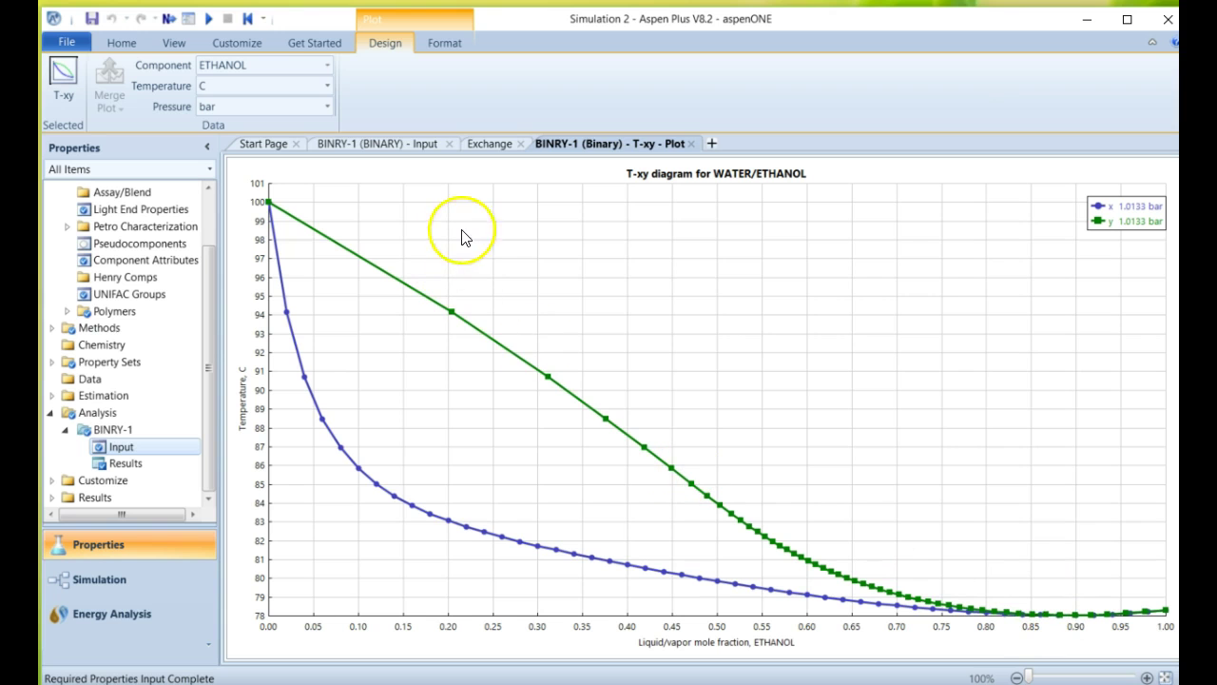
# View the BINRY-1 T-xy plot and select its vapour and liquid composition curves
pyautogui.click(487, 143)
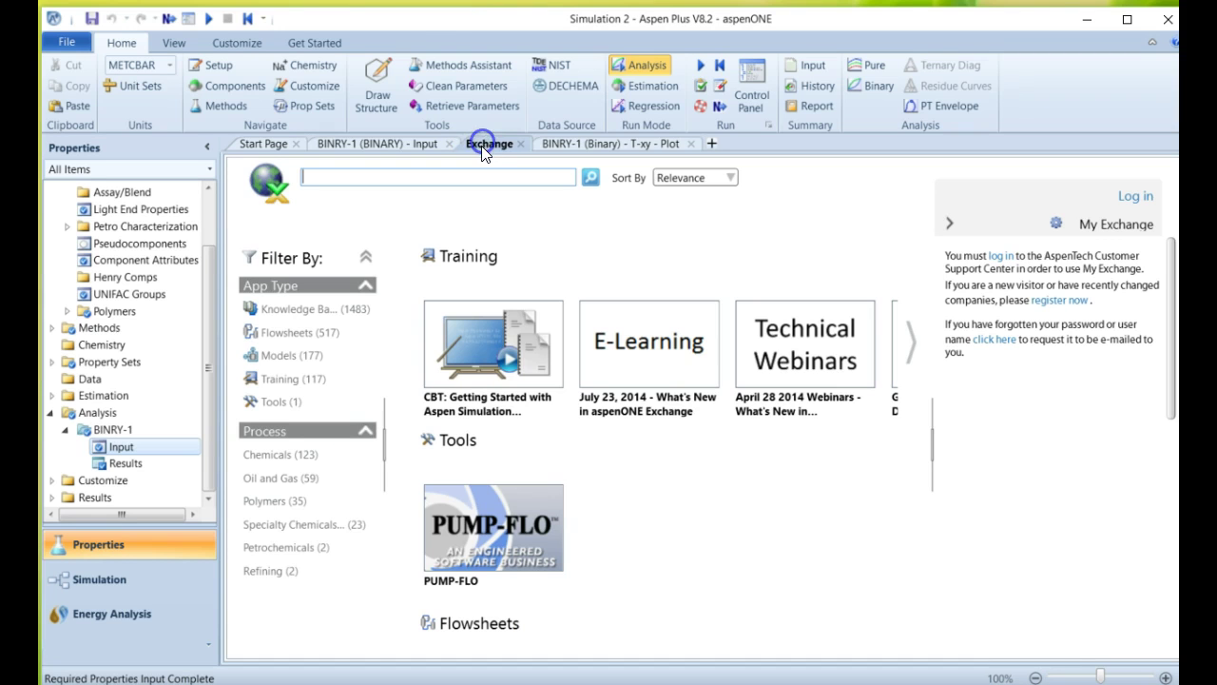
pyautogui.click(427, 143)
pyautogui.click(620, 142)
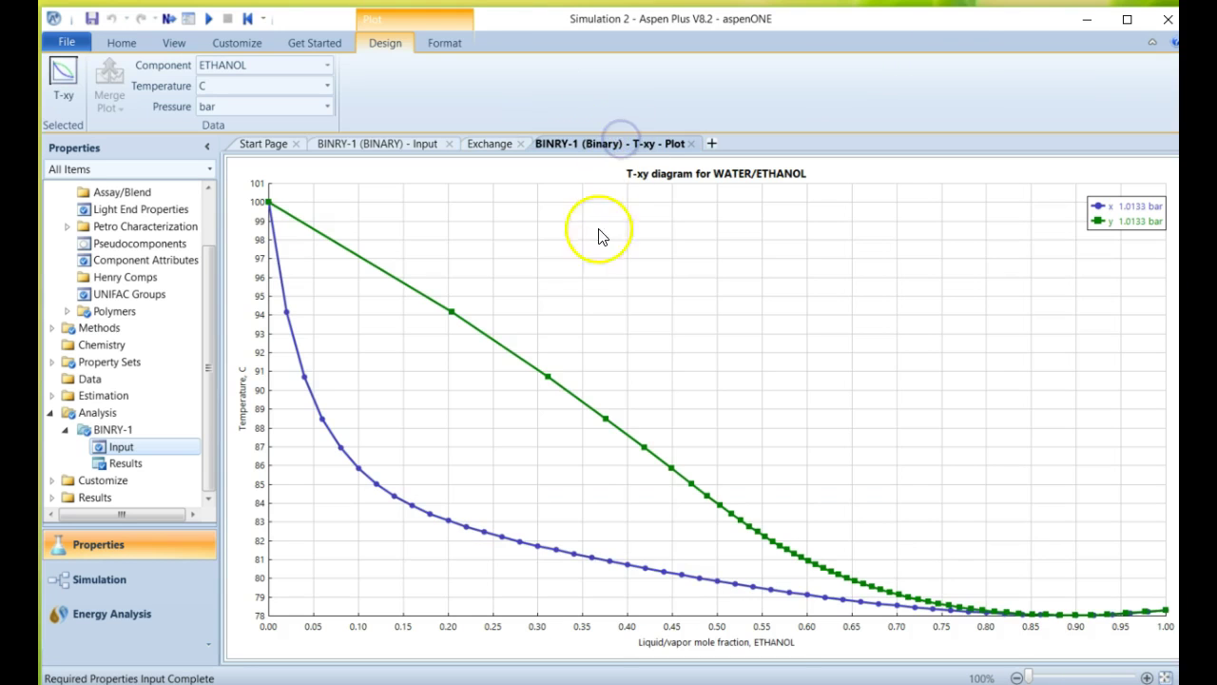
pyautogui.click(545, 375)
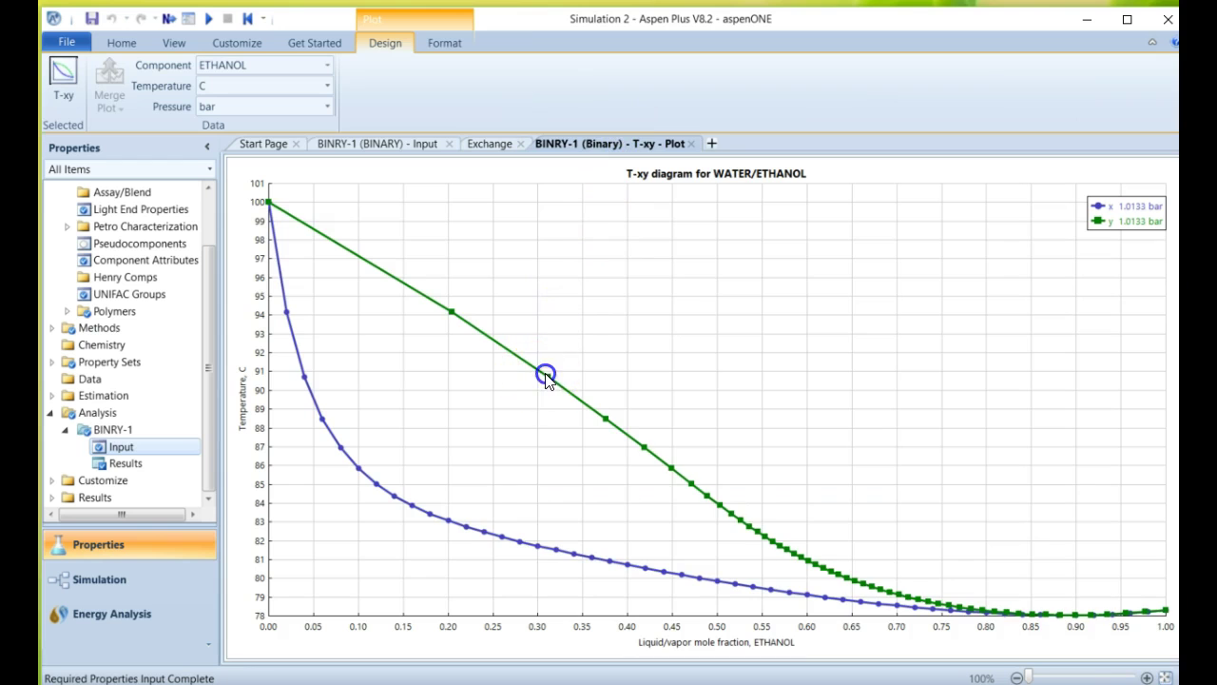
pyautogui.click(414, 506)
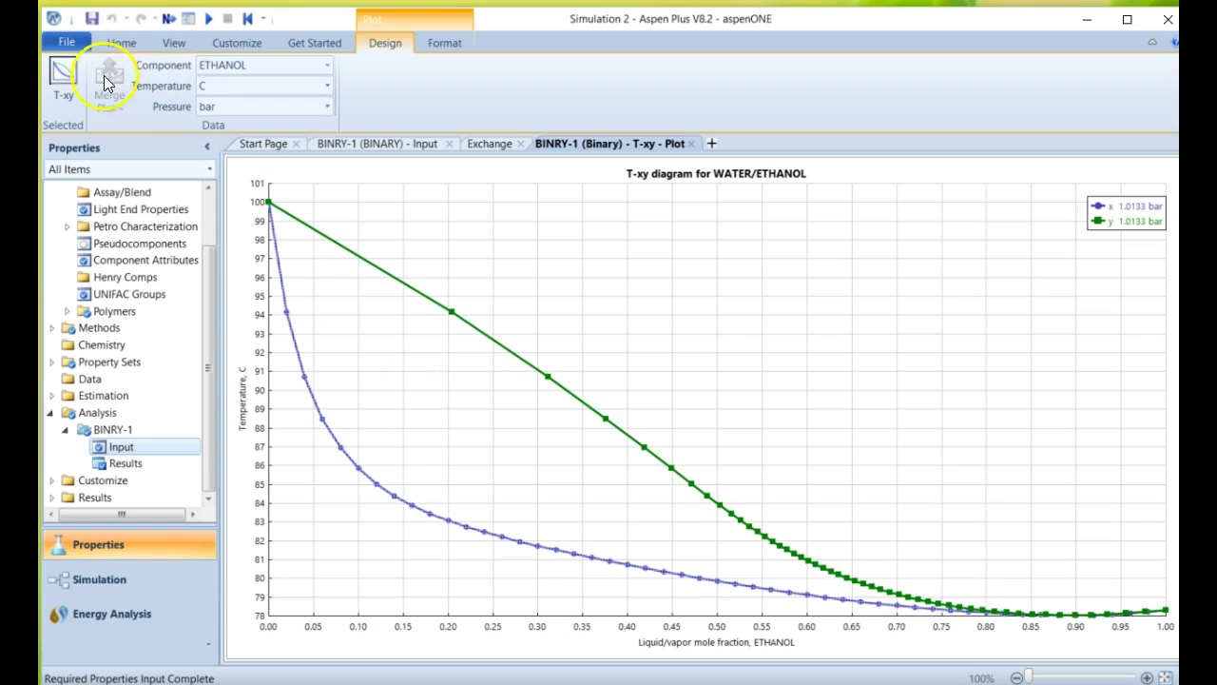
pyautogui.click(247, 65)
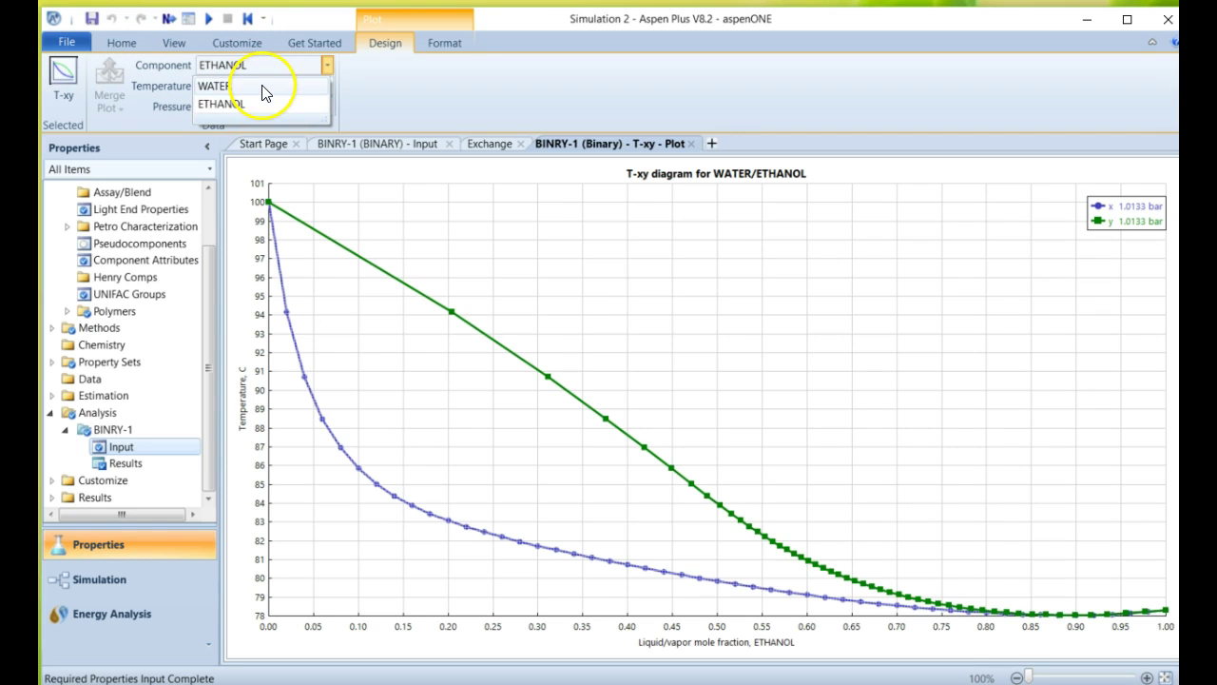
pyautogui.click(252, 86)
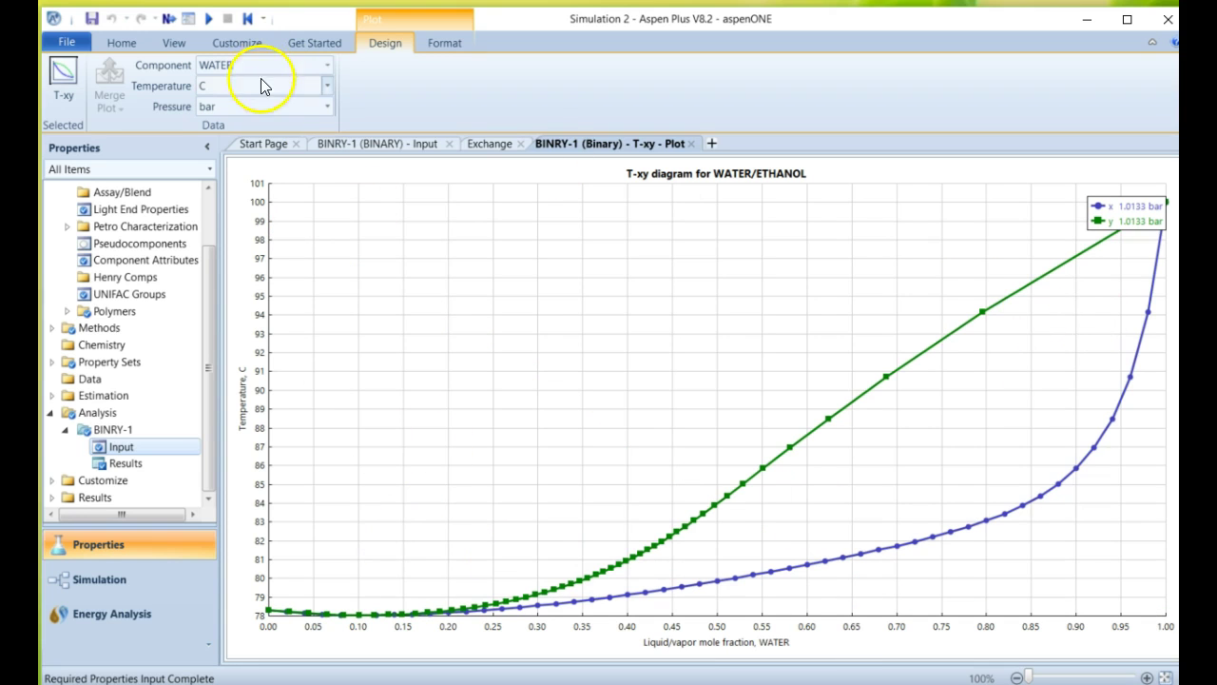
pyautogui.click(258, 84)
pyautogui.click(259, 68)
pyautogui.click(242, 87)
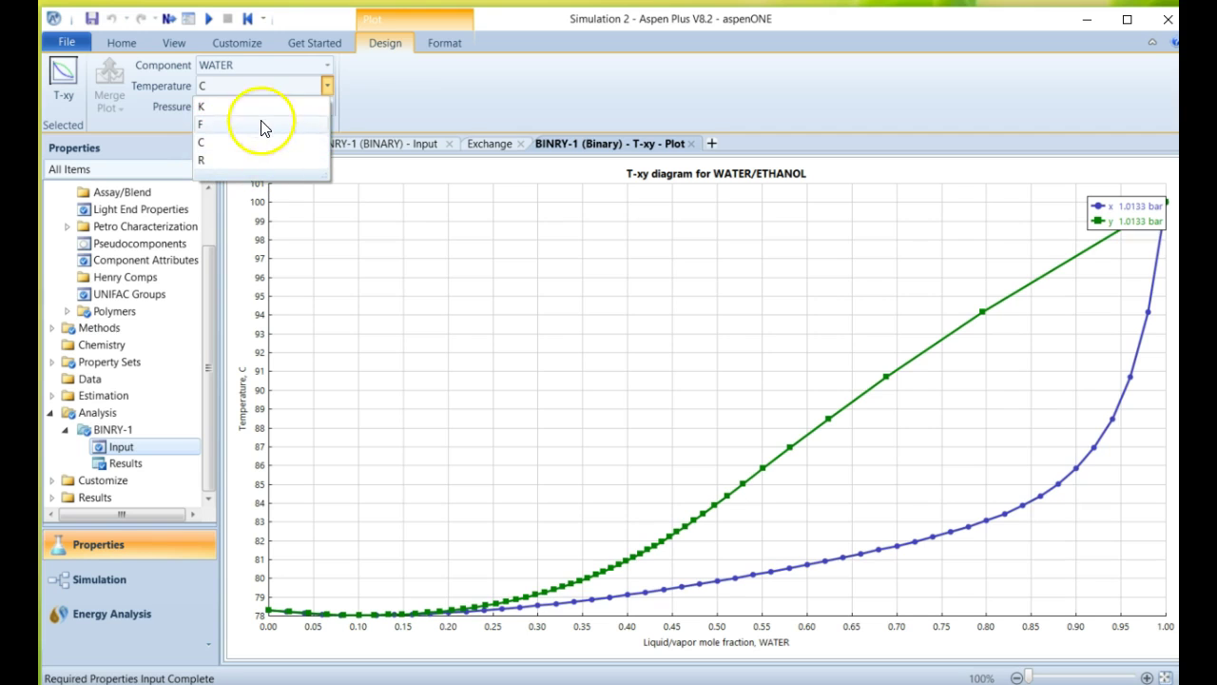
pyautogui.click(385, 102)
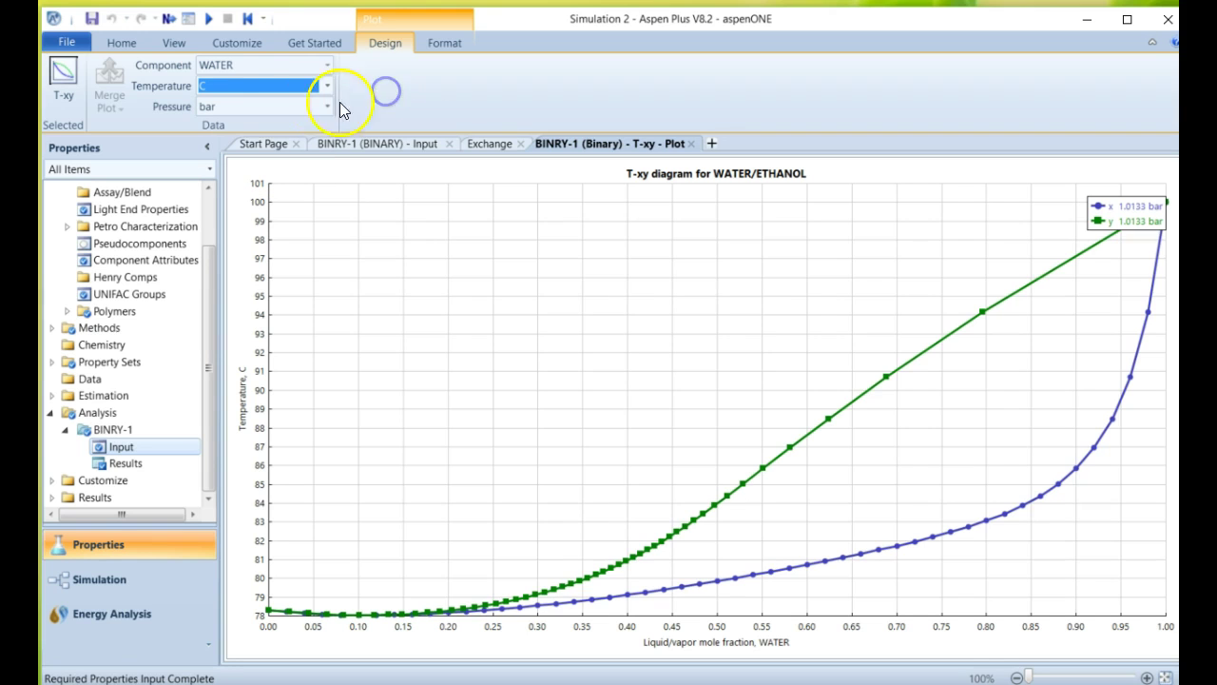
pyautogui.click(209, 109)
pyautogui.click(444, 112)
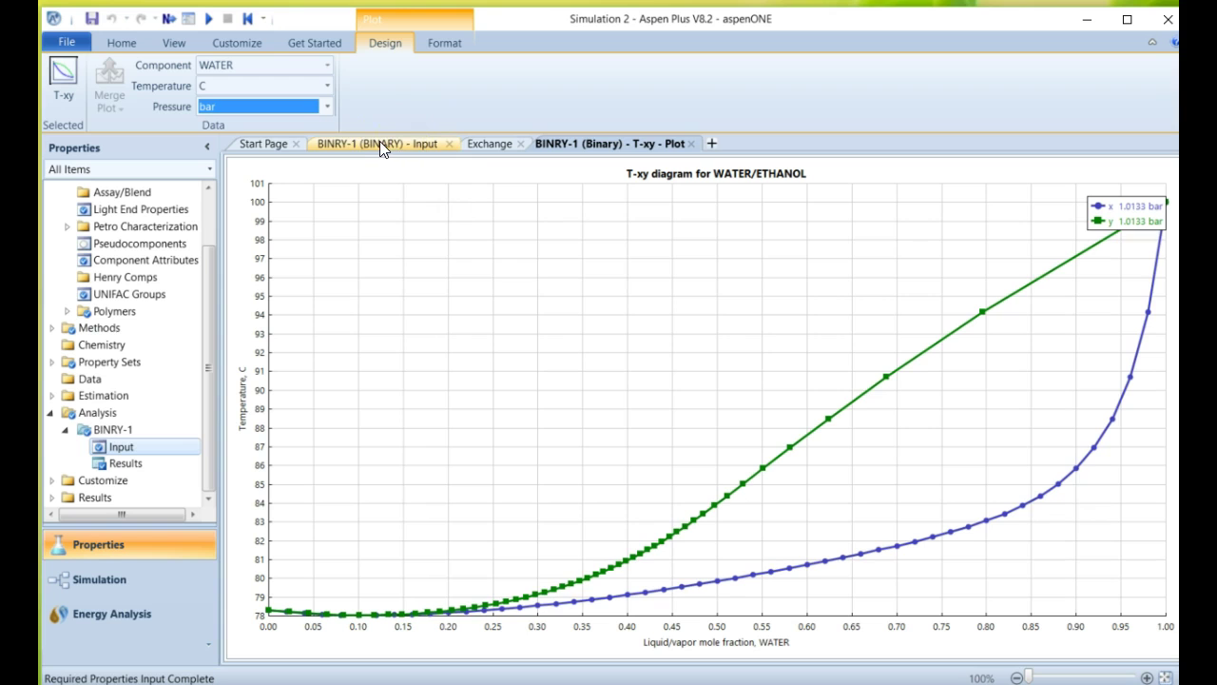
pyautogui.click(443, 45)
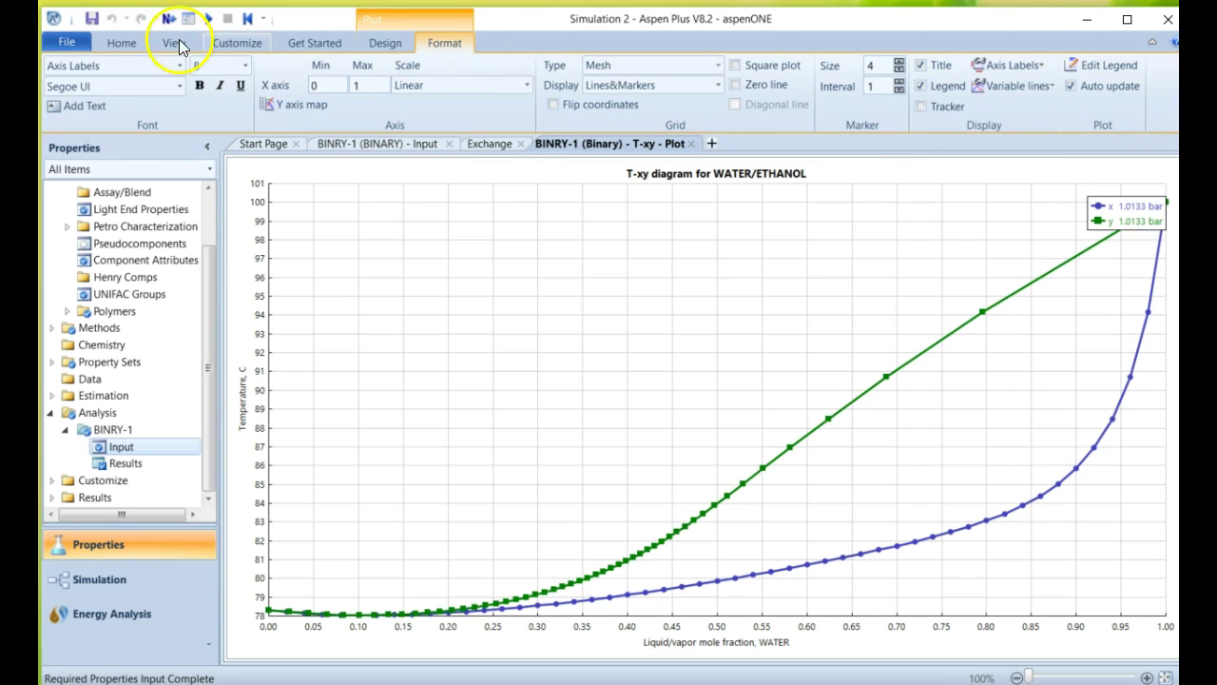
pyautogui.click(584, 361)
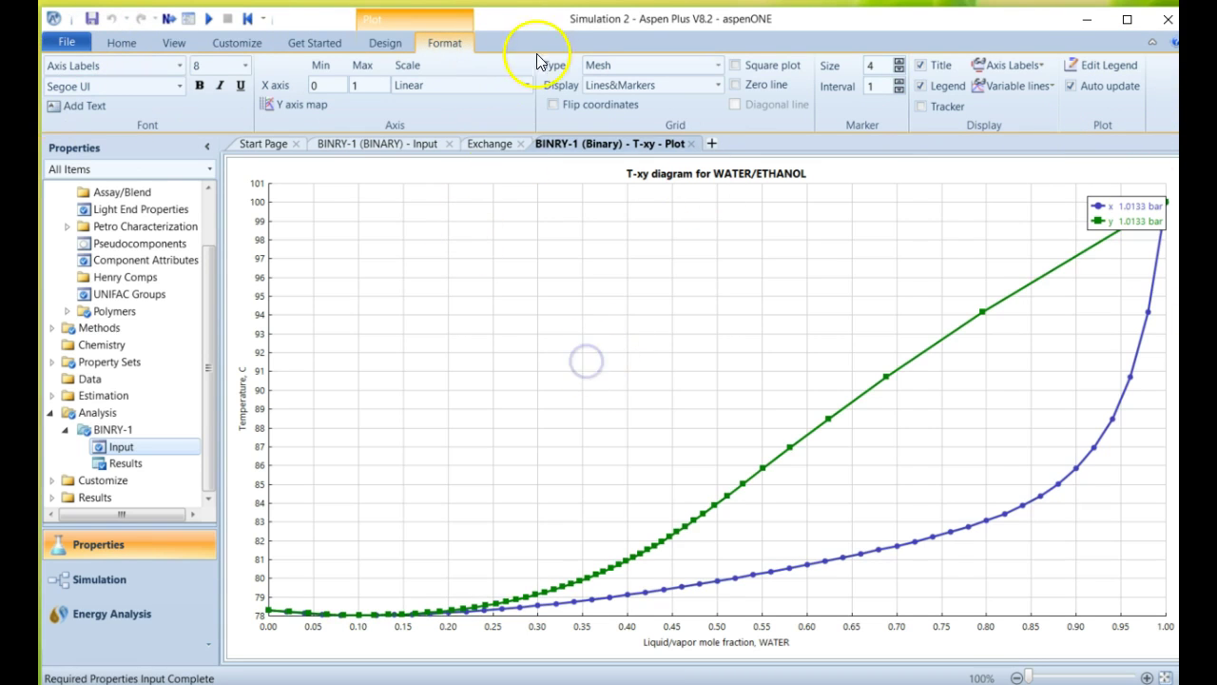
pyautogui.click(386, 47)
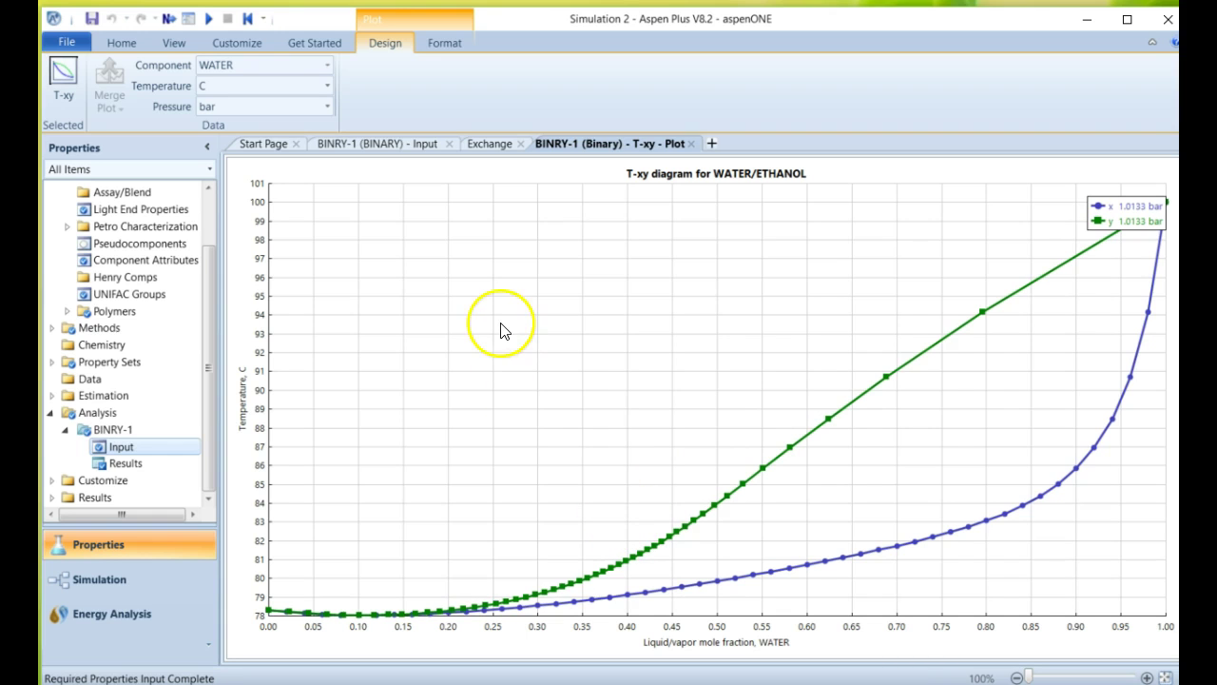
pyautogui.rightClick(637, 431)
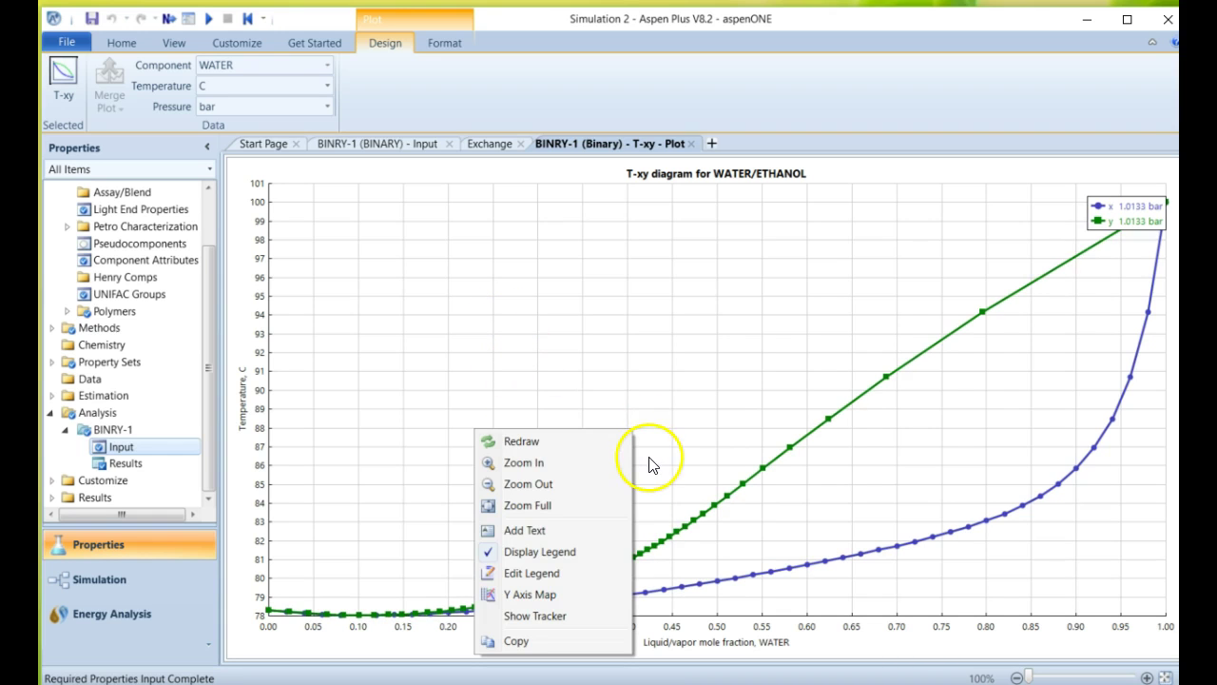
pyautogui.click(586, 337)
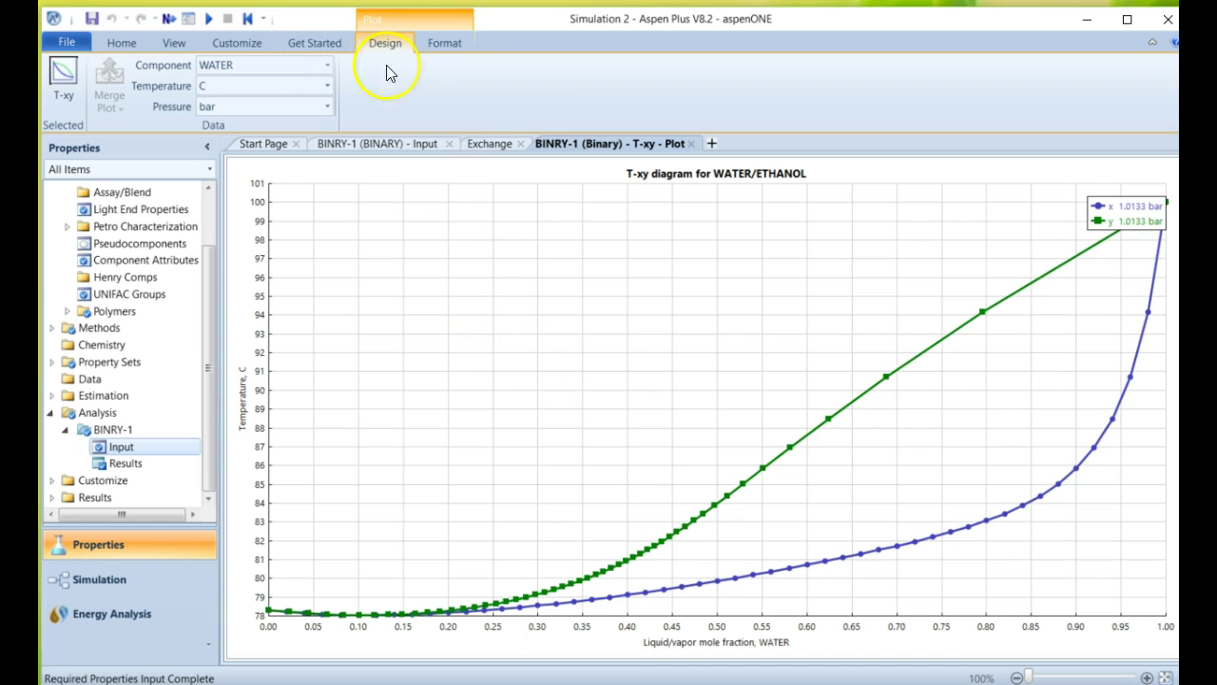
pyautogui.click(444, 43)
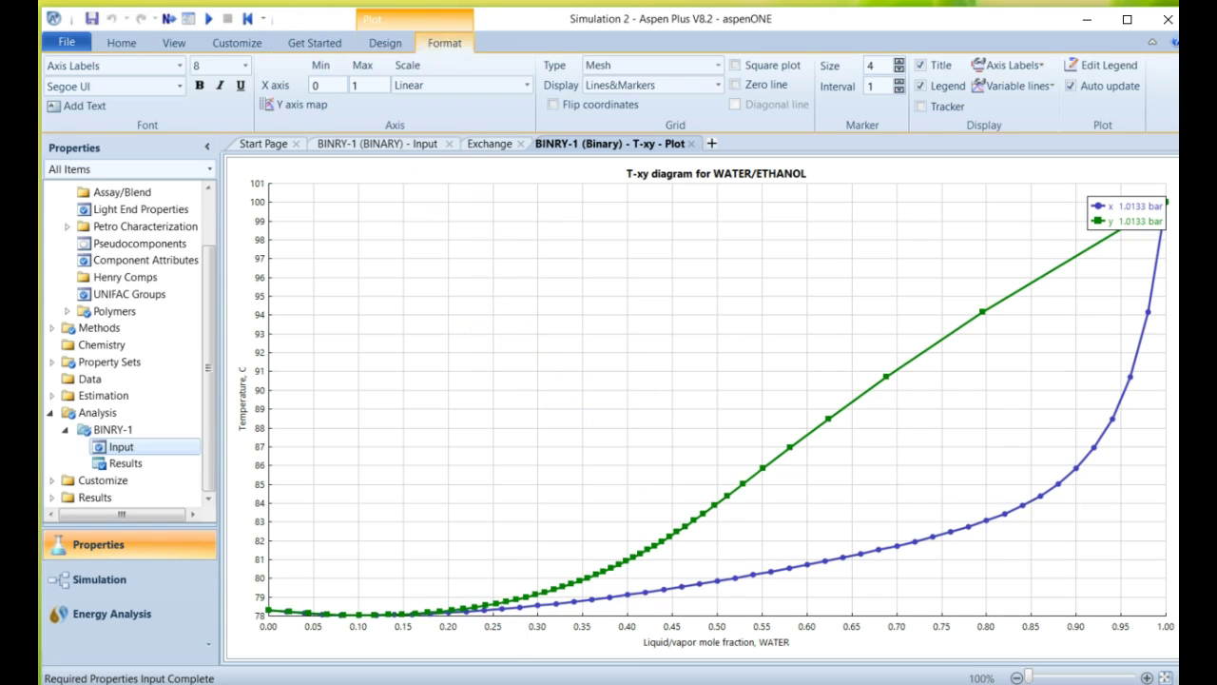
pyautogui.click(485, 145)
pyautogui.click(414, 143)
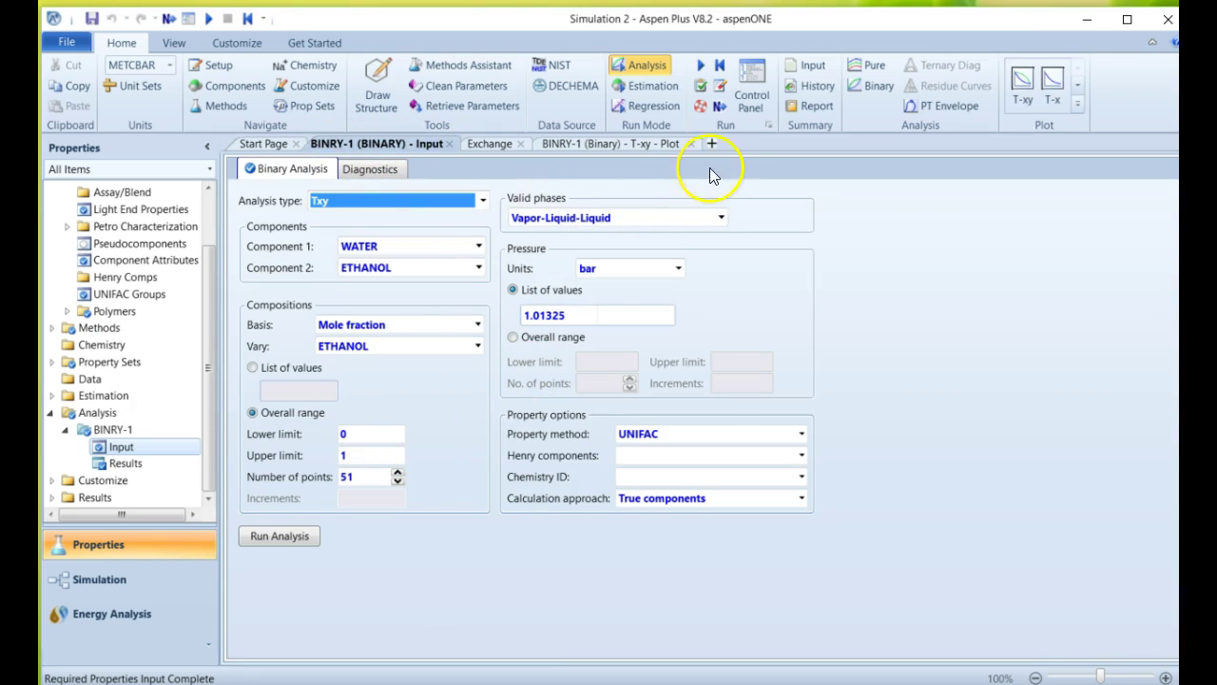
pyautogui.click(632, 144)
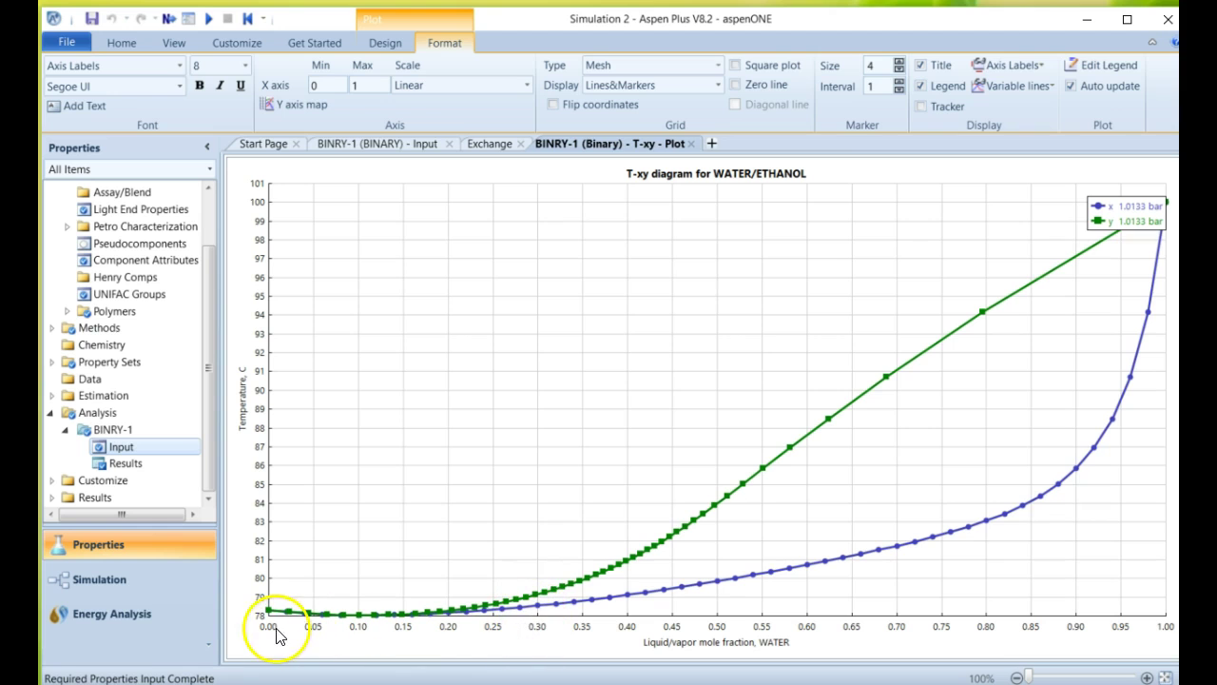
pyautogui.click(380, 43)
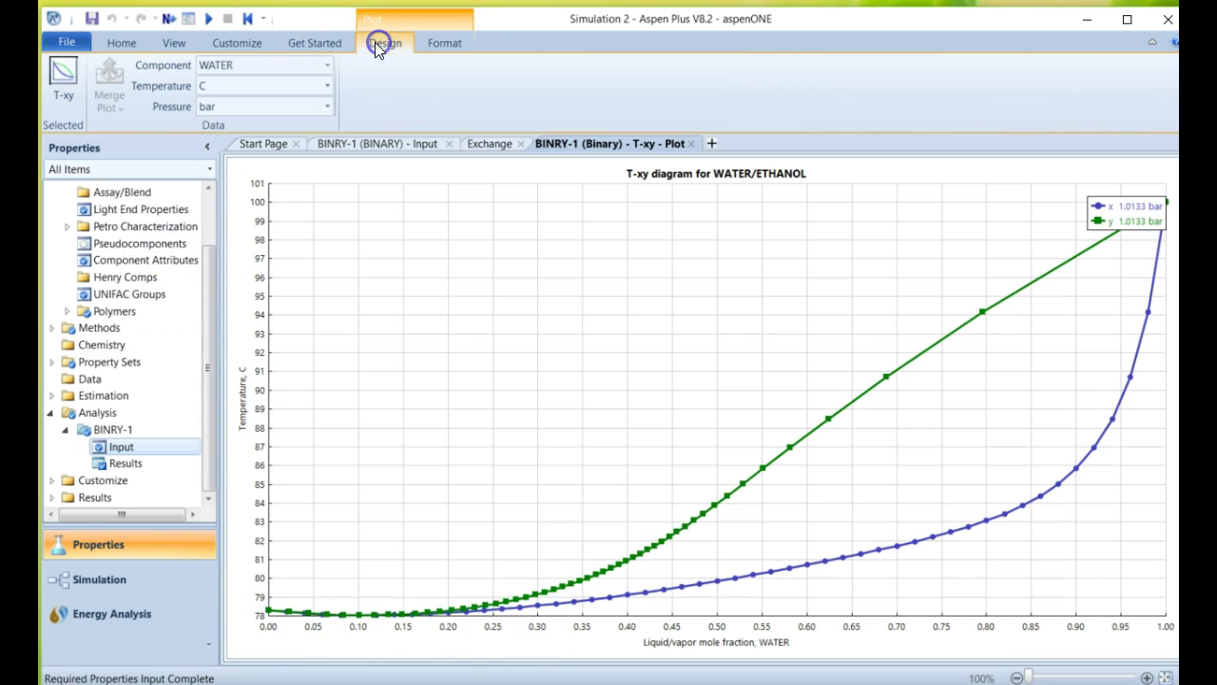
pyautogui.click(117, 43)
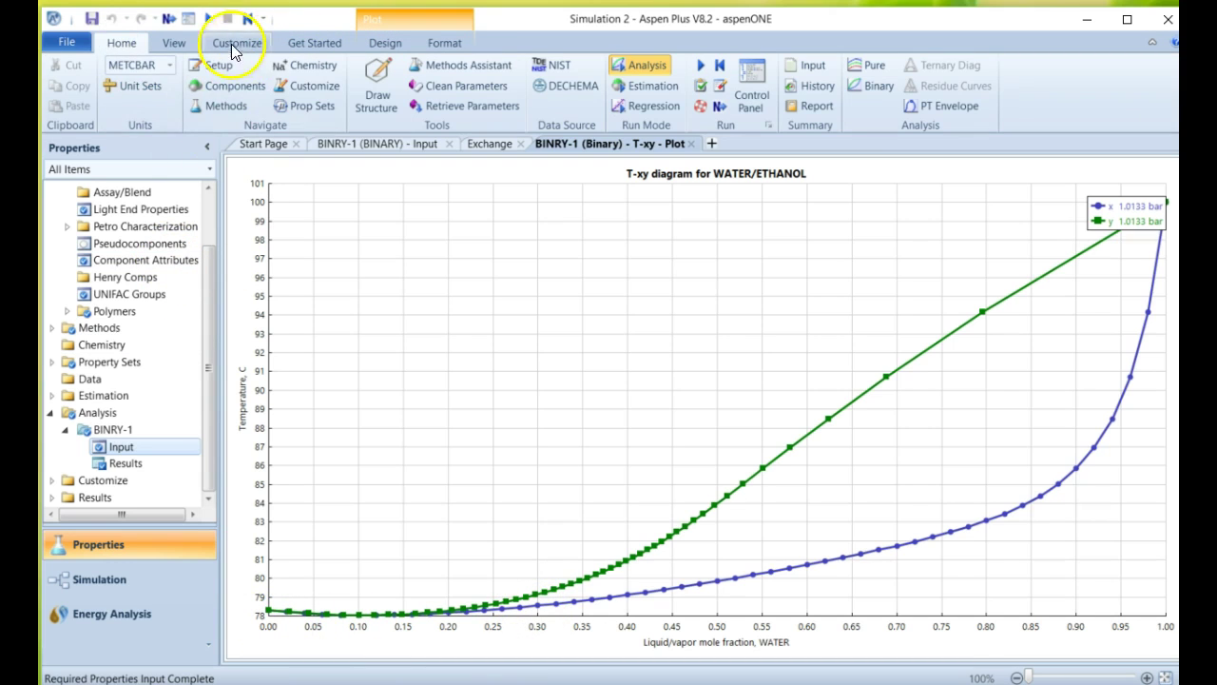
pyautogui.click(444, 43)
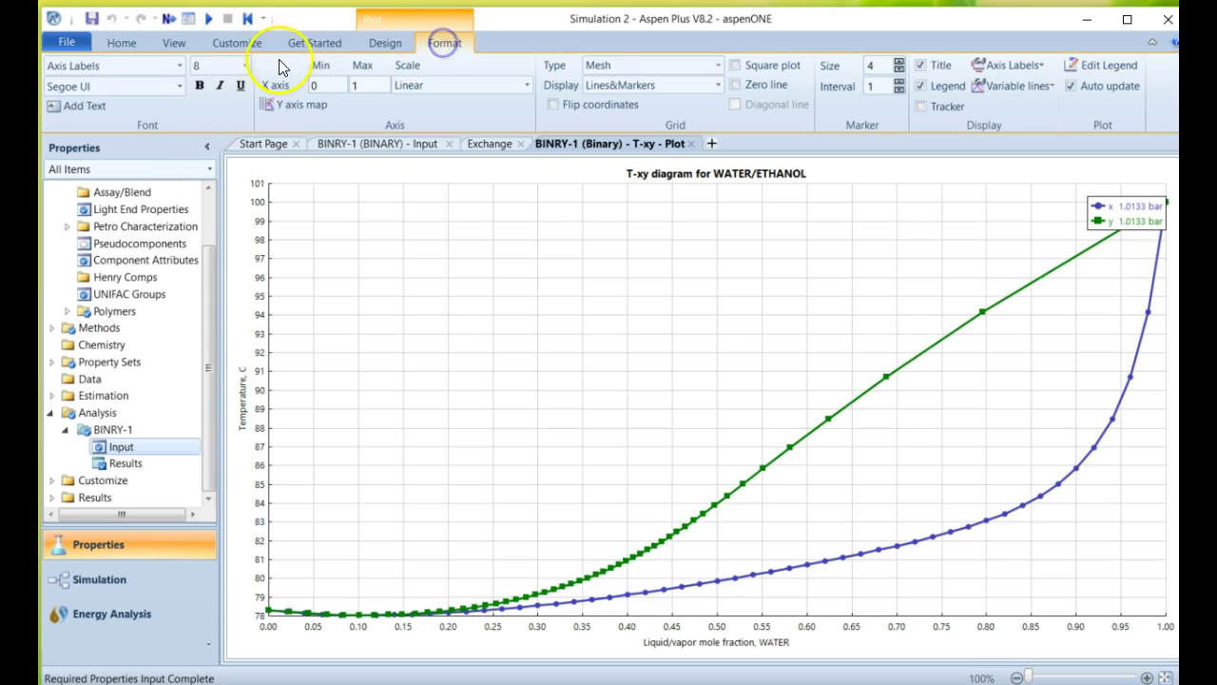
# Set the BINRY-1 ethanol range to 0.7–1 and rerun the analysis
pyautogui.click(347, 142)
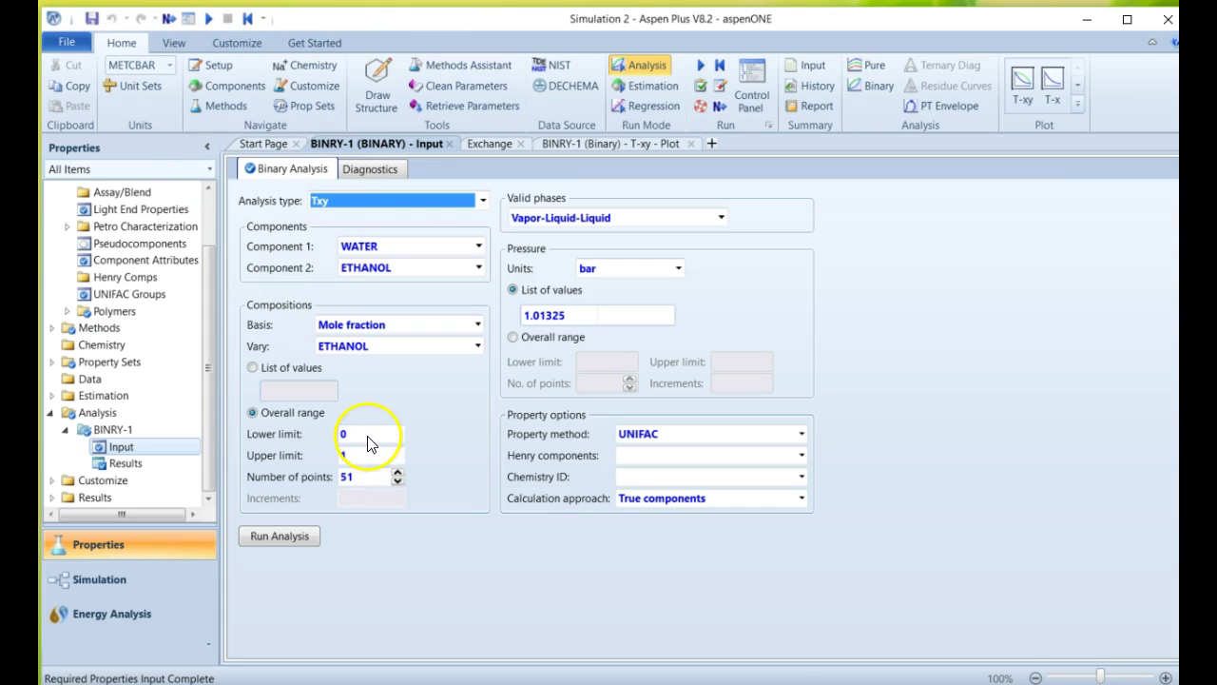
pyautogui.click(371, 455)
pyautogui.click(359, 432)
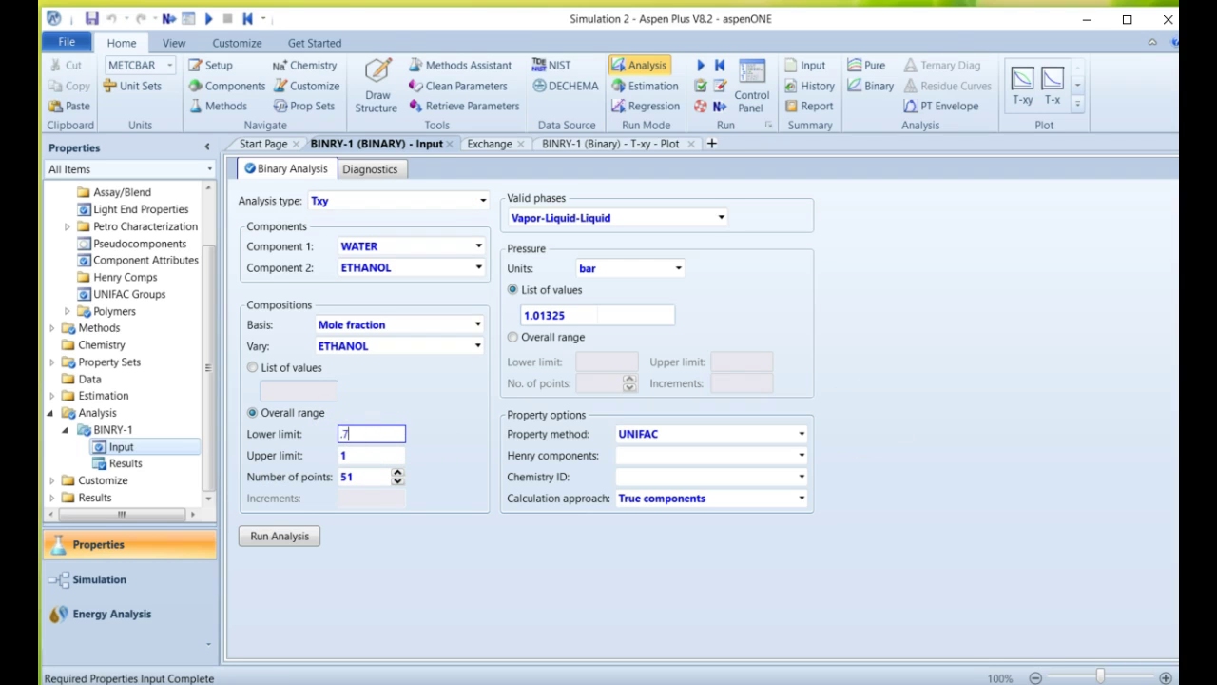
pyautogui.click(365, 456)
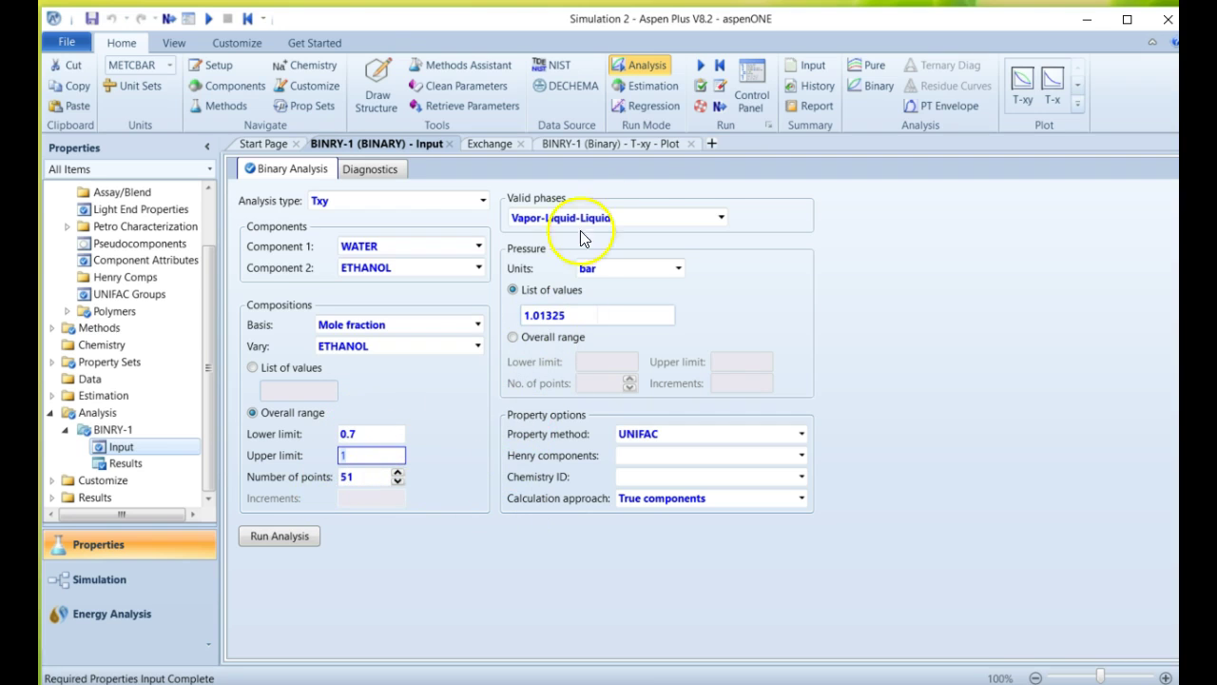
pyautogui.click(290, 537)
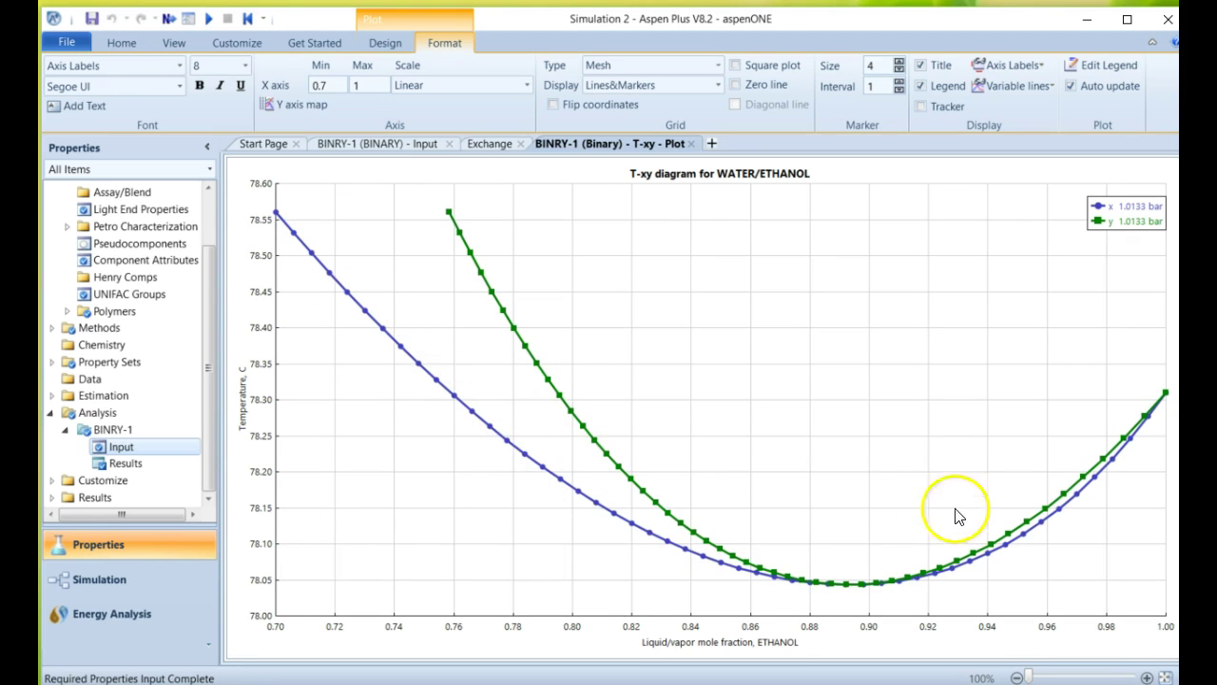
pyautogui.click(867, 597)
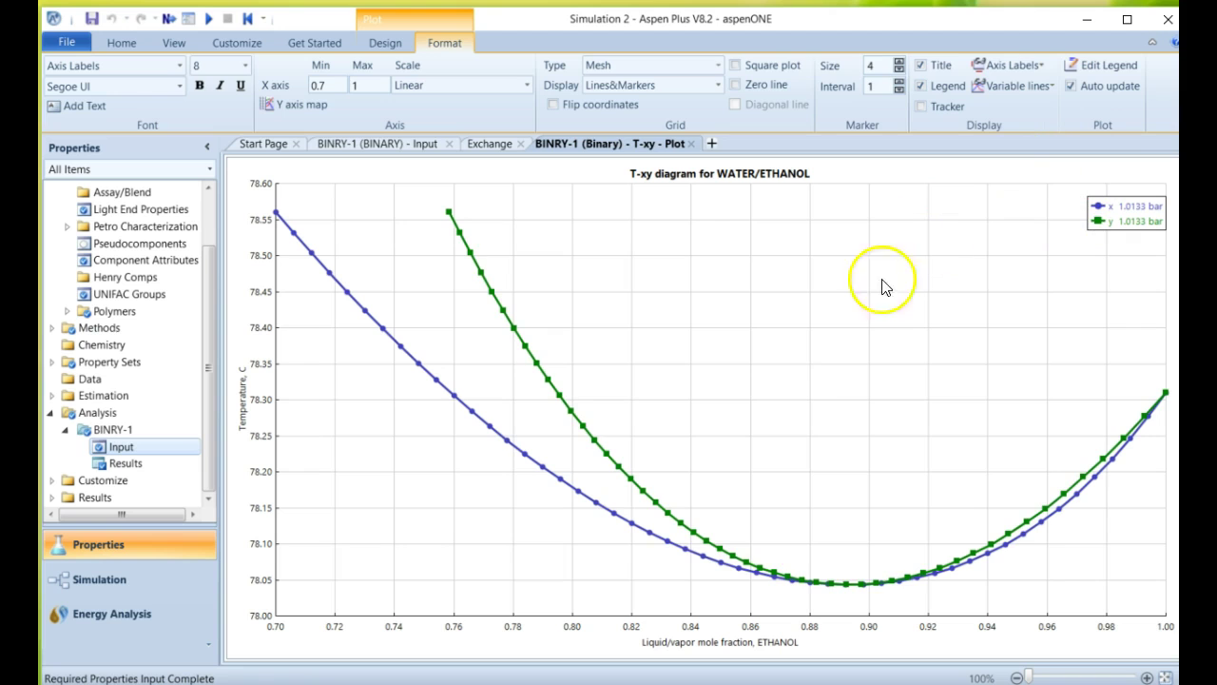
pyautogui.rightClick(568, 415)
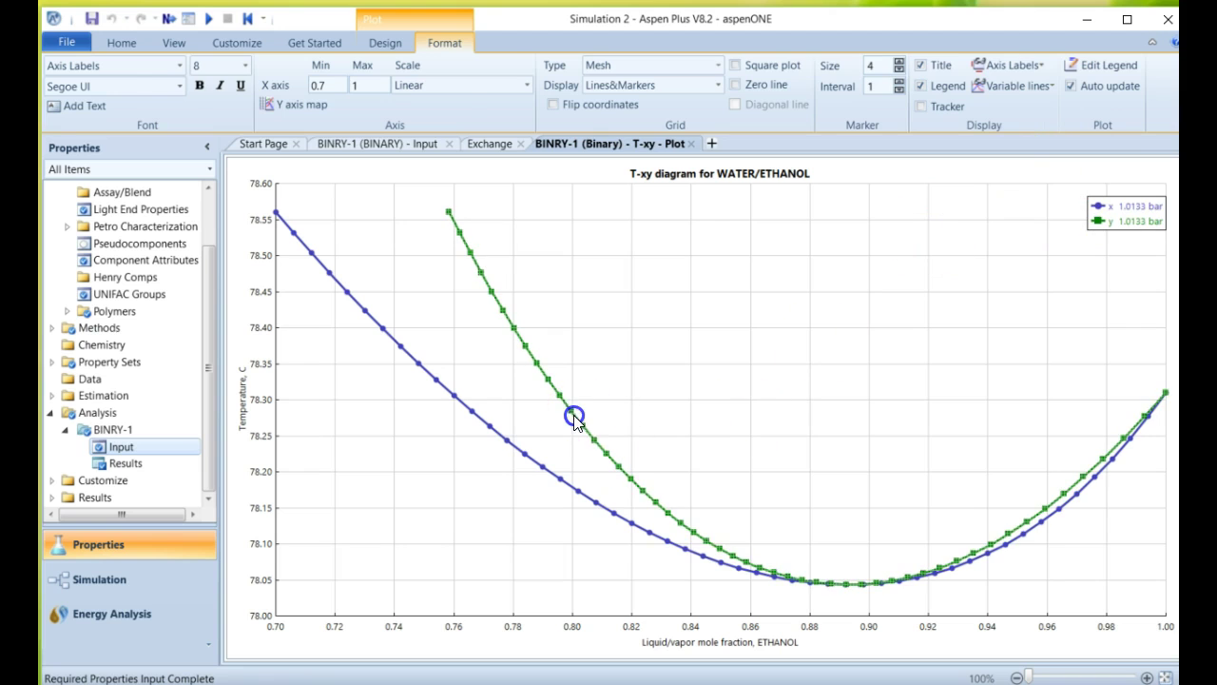
pyautogui.click(436, 349)
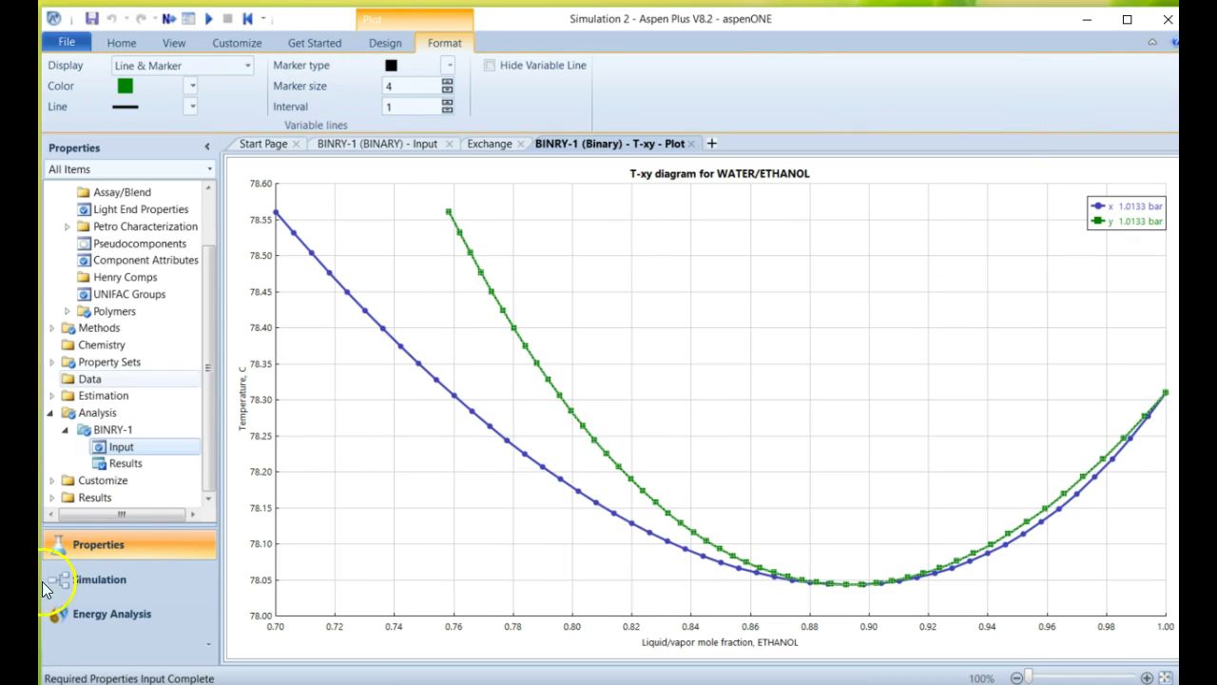
pyautogui.click(561, 371)
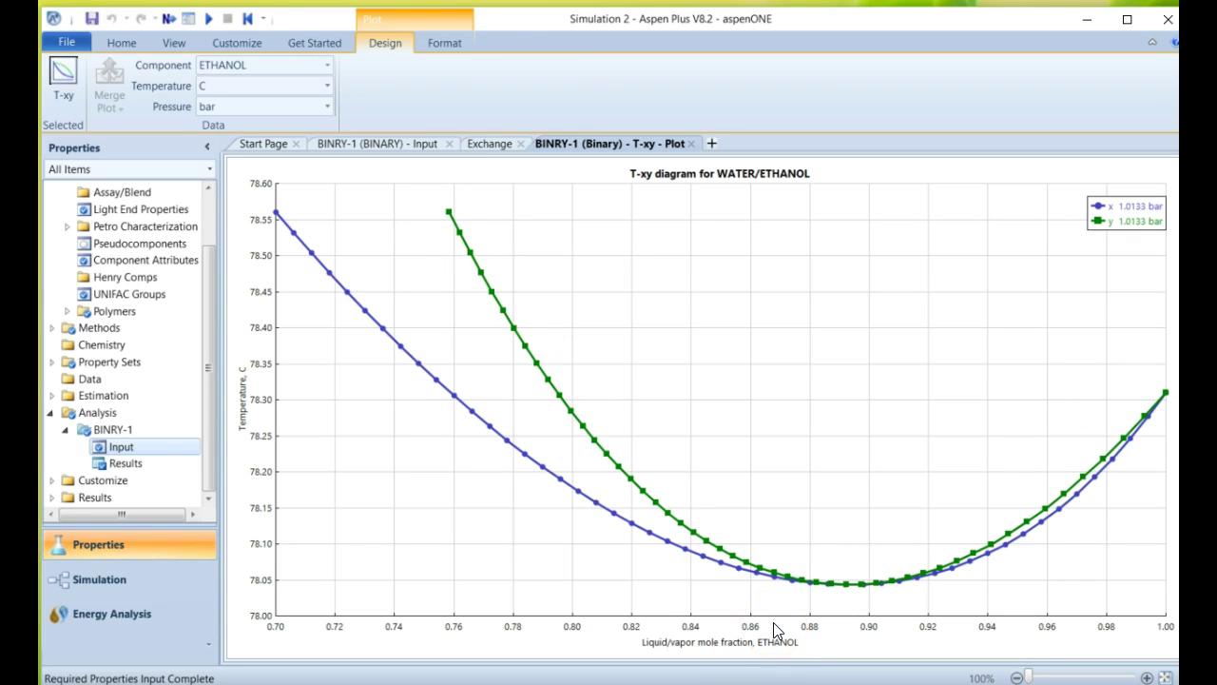
# Open the BINRY-1 Results table and scroll through its rows and columns
pyautogui.doubleClick(123, 463)
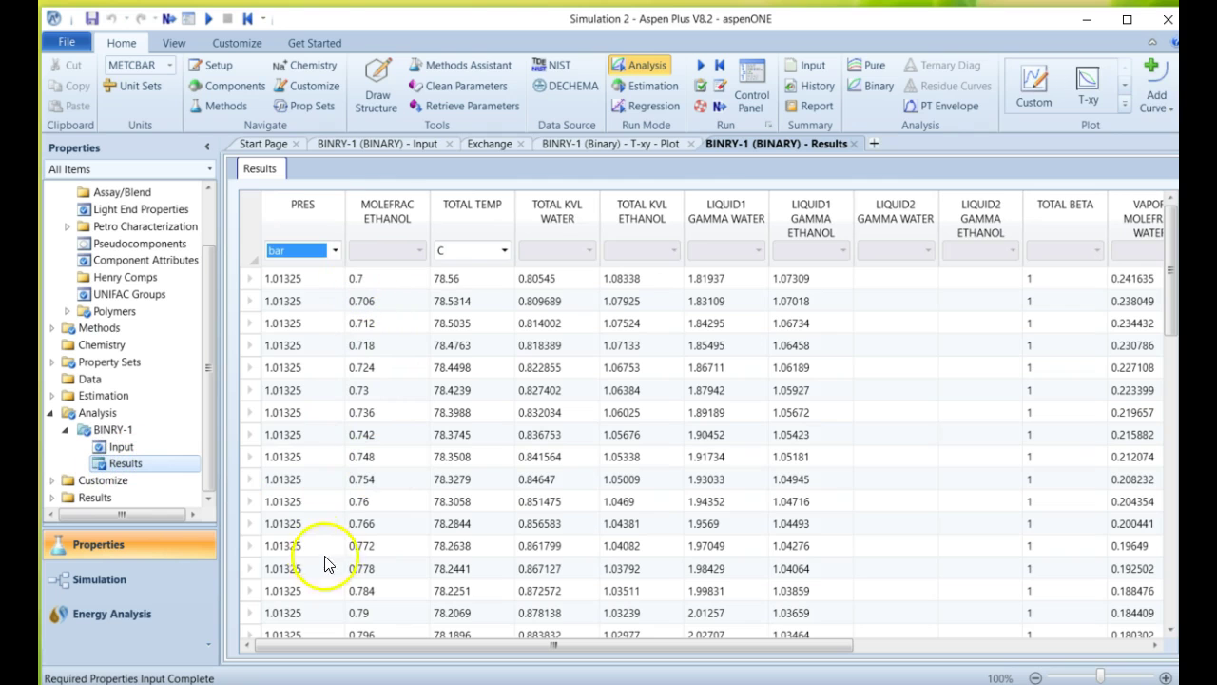
pyautogui.scroll(-4, 462, 543)
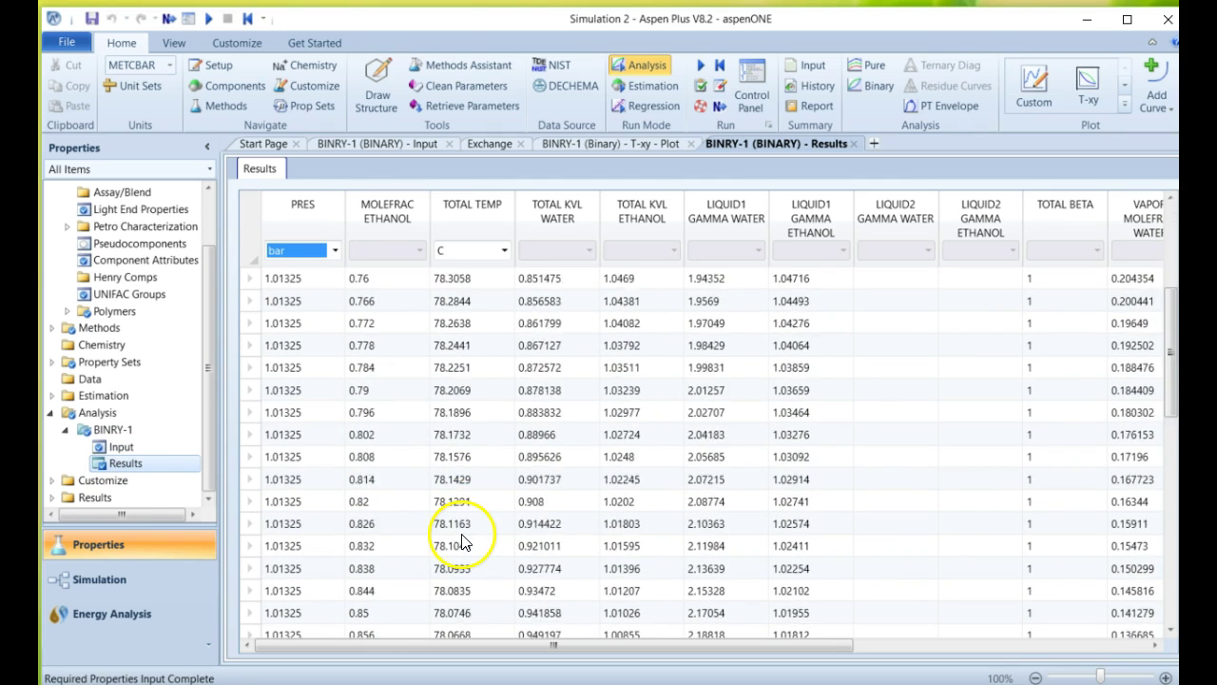
pyautogui.scroll(-7, 462, 542)
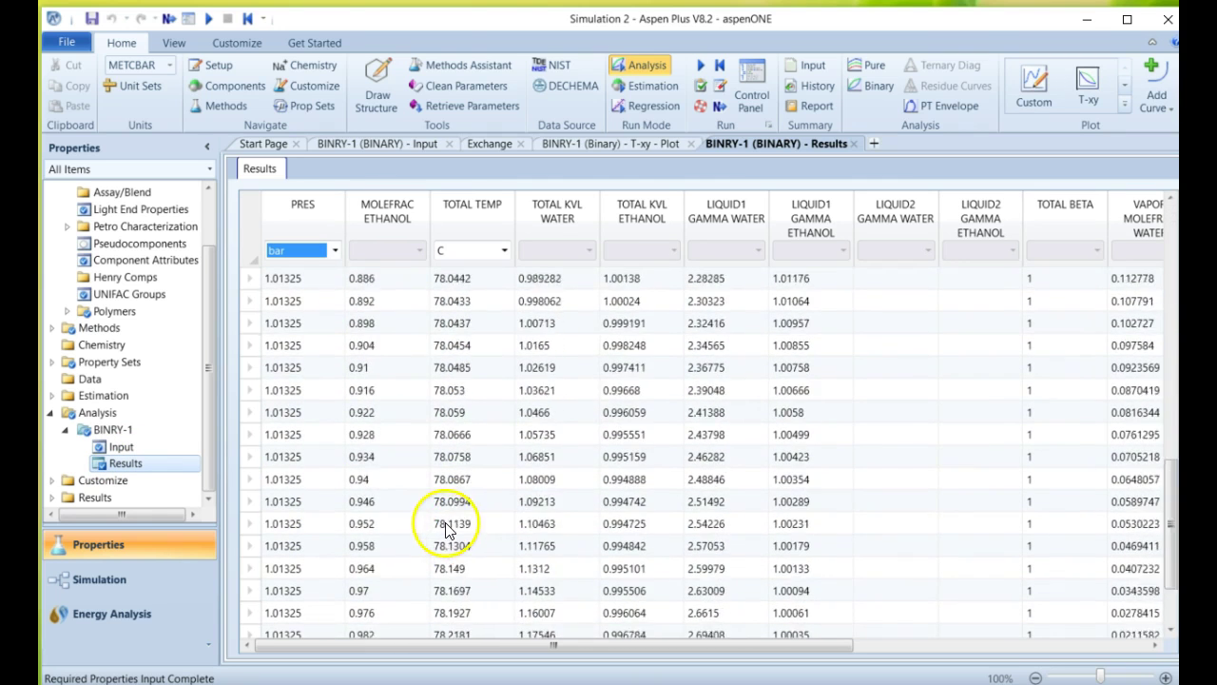
pyautogui.scroll(-2, 447, 530)
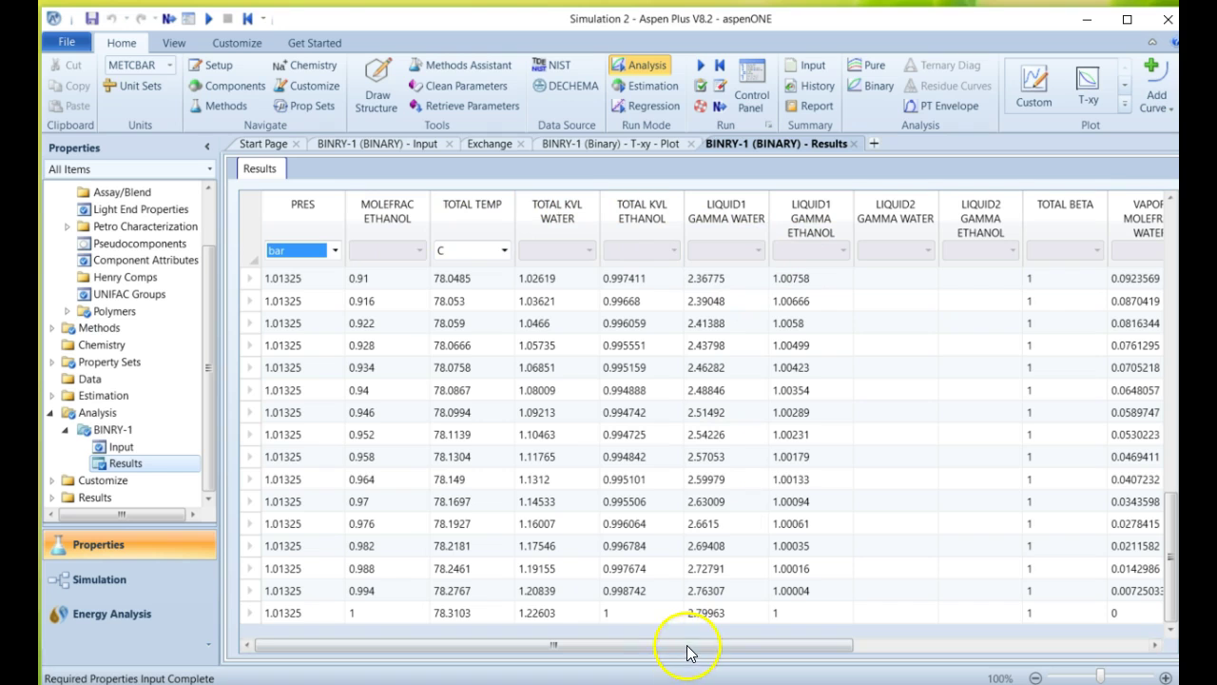
pyautogui.moveTo(691, 653); pyautogui.dragTo(1046, 658)
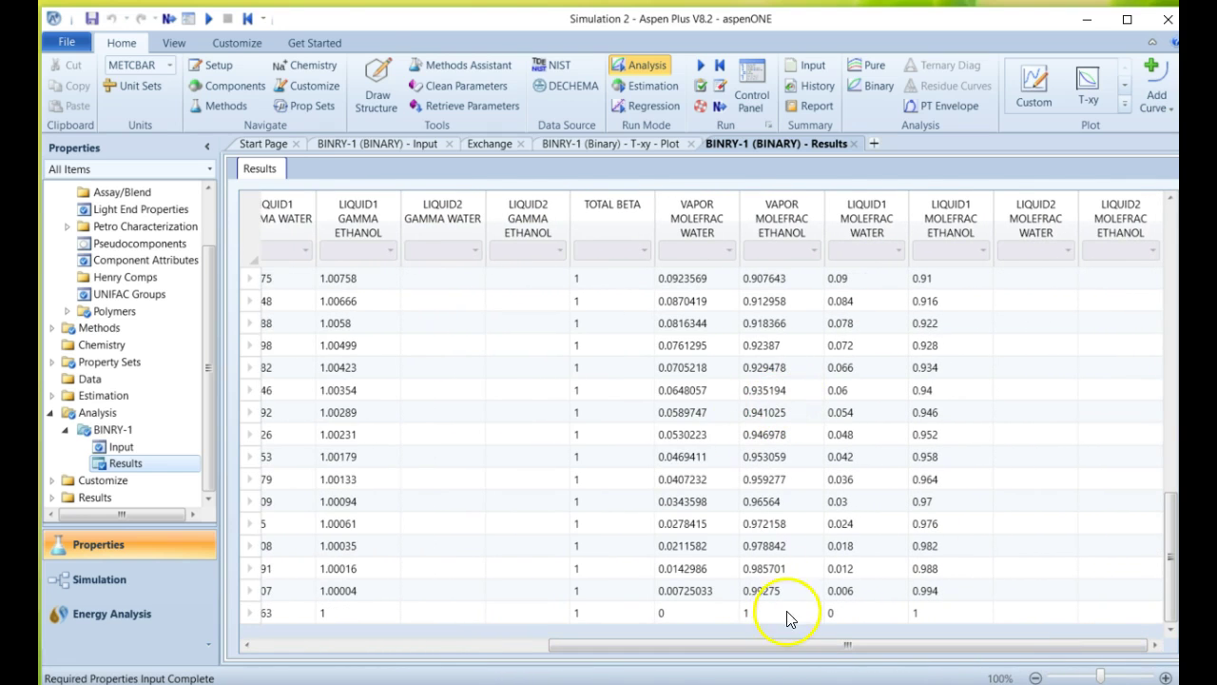
pyautogui.moveTo(760, 652); pyautogui.dragTo(682, 645)
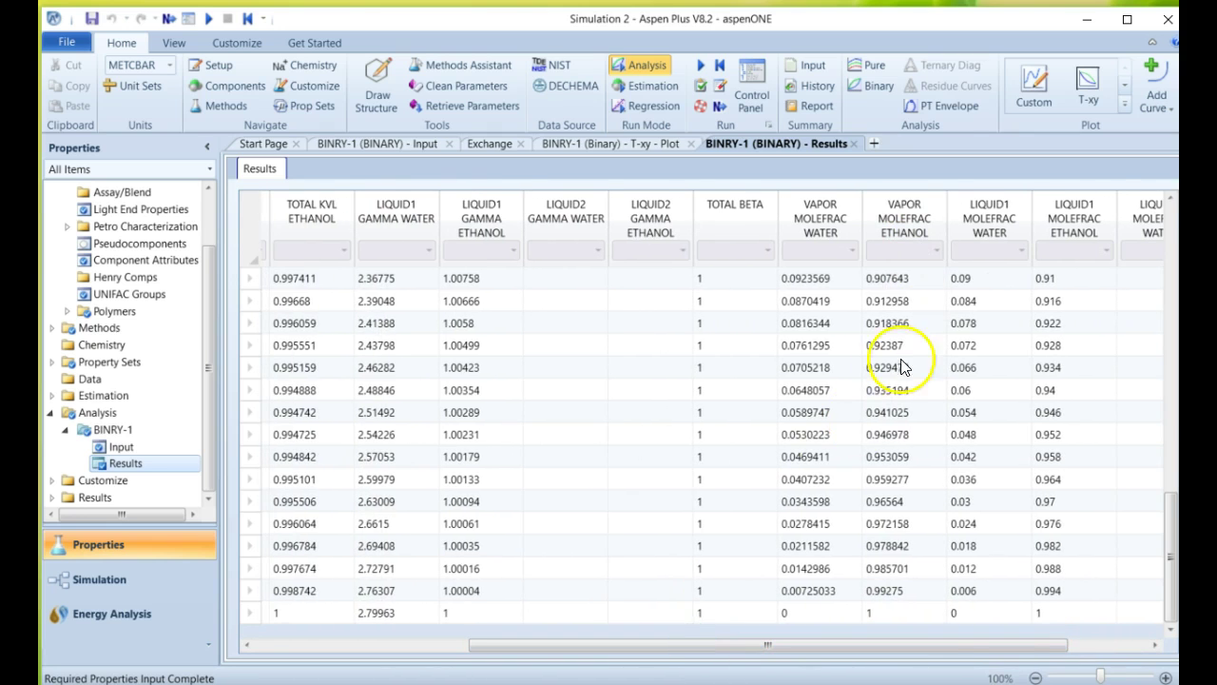
pyautogui.scroll(2, 897, 419)
pyautogui.scroll(9, 897, 418)
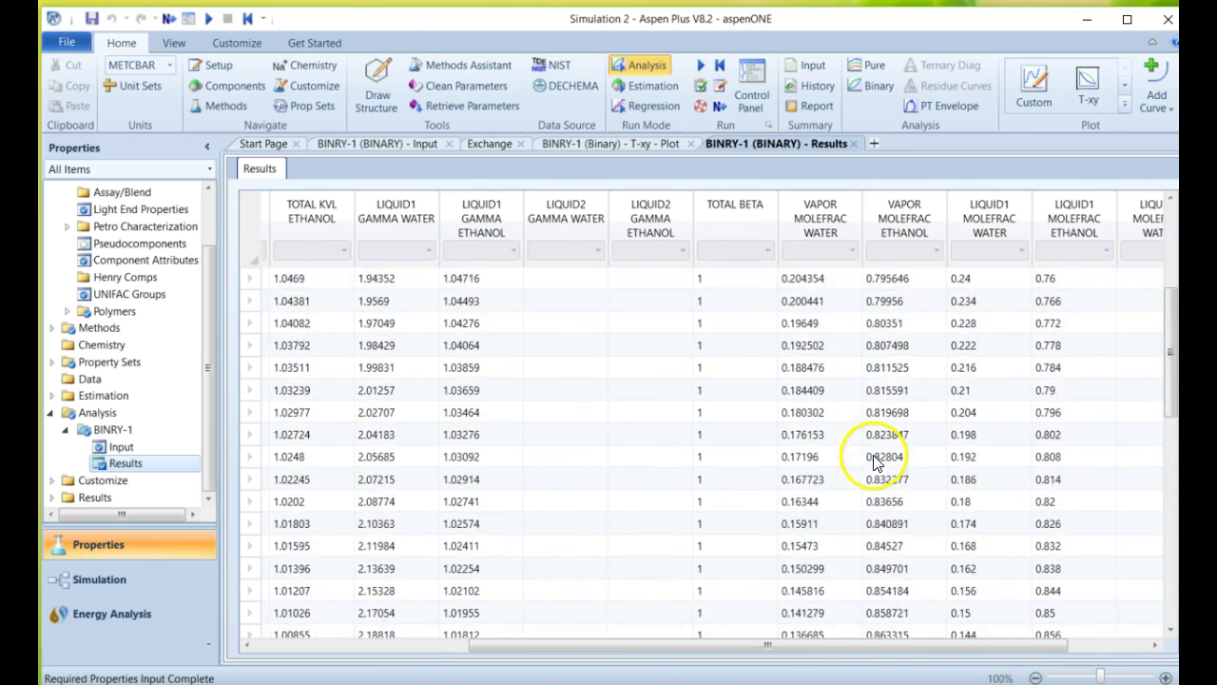
pyautogui.scroll(2, 862, 467)
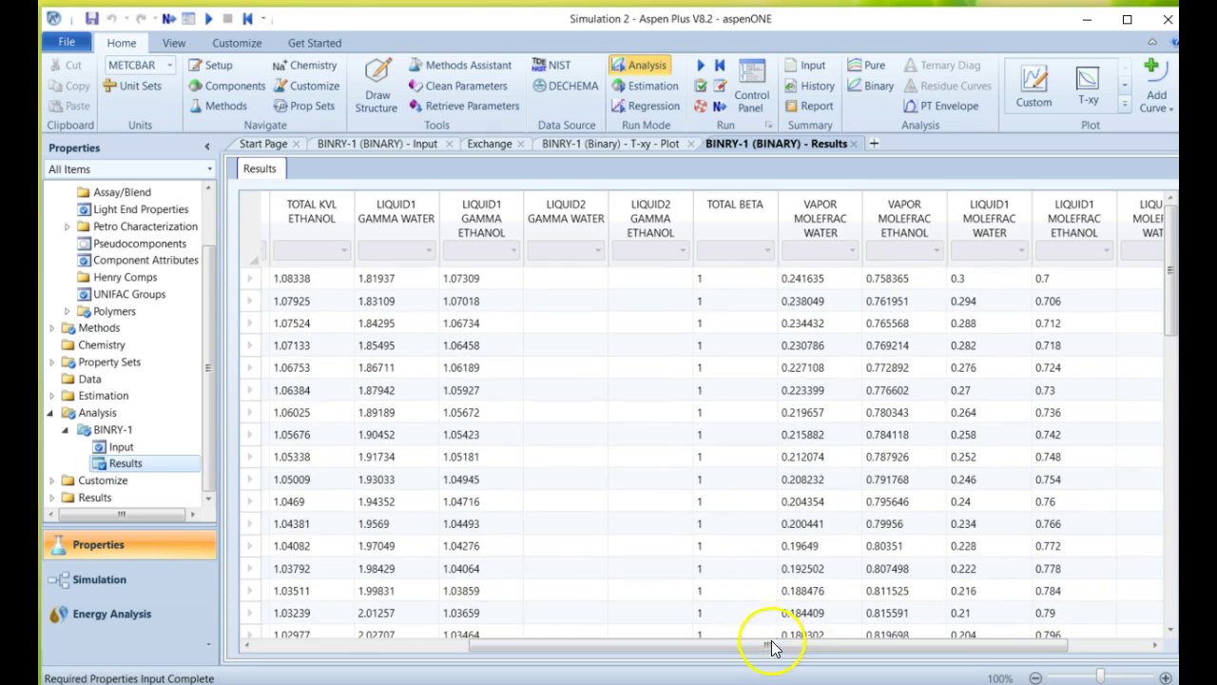
pyautogui.moveTo(765, 645); pyautogui.dragTo(390, 626)
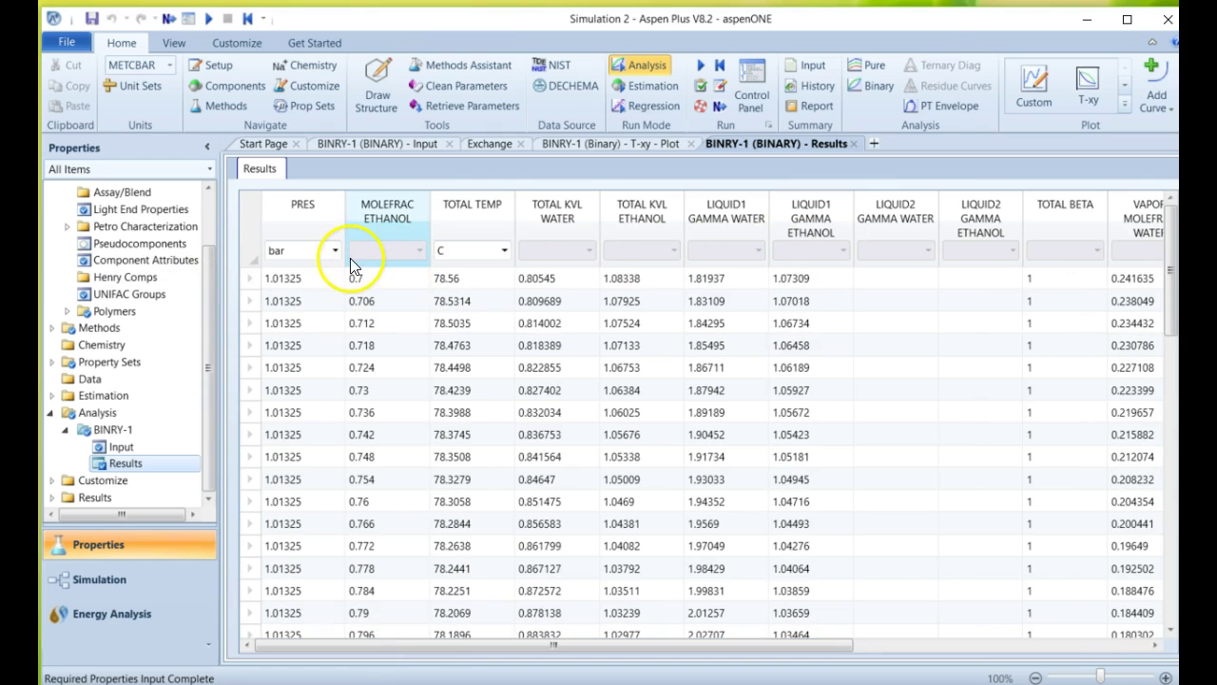
# Change the results units to K for TOTAL TEMP and atm for PRES
pyautogui.click(499, 250)
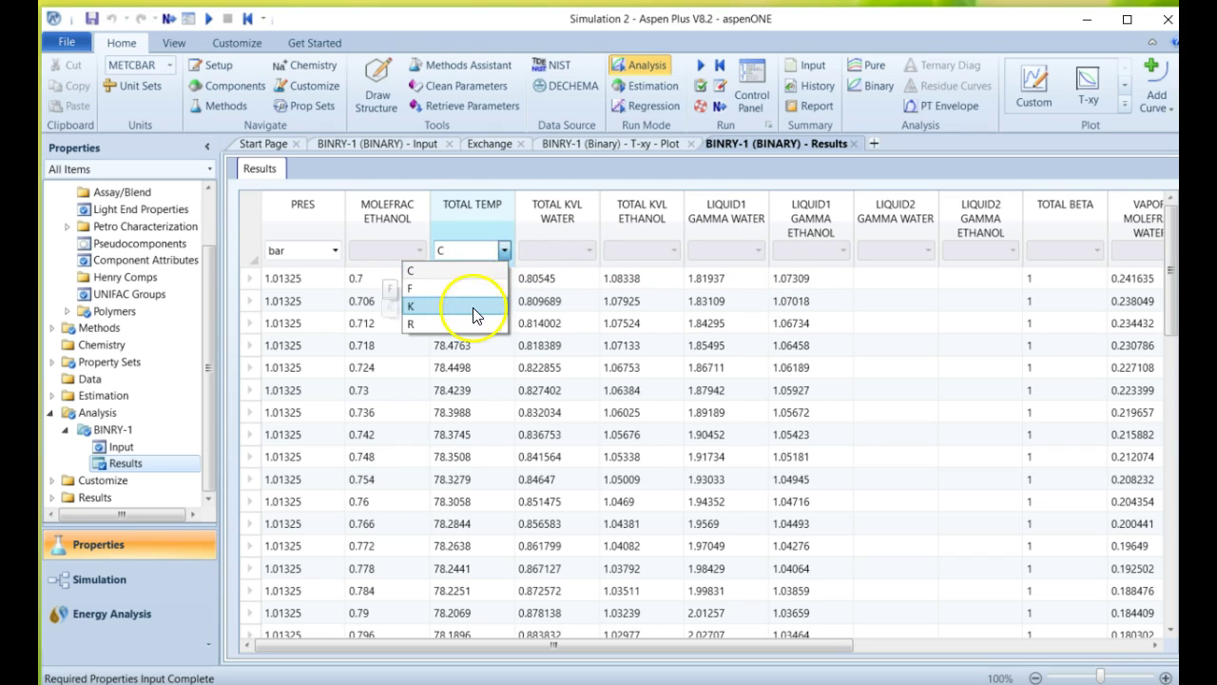
pyautogui.click(474, 309)
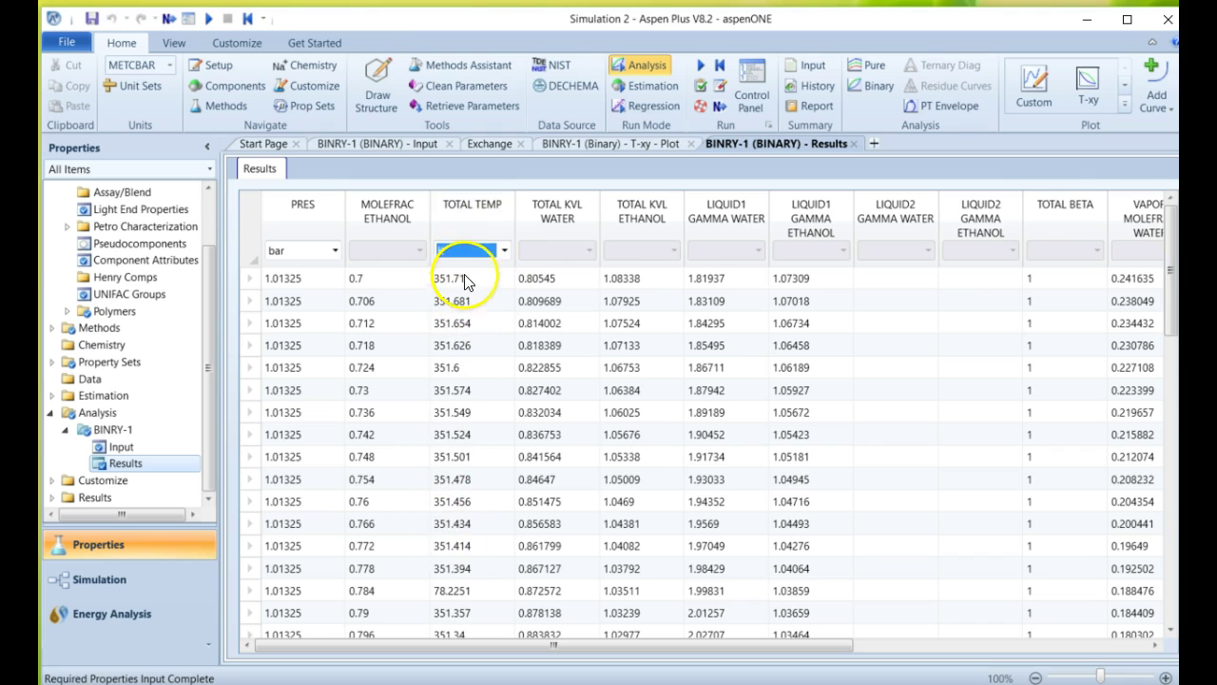
pyautogui.click(327, 251)
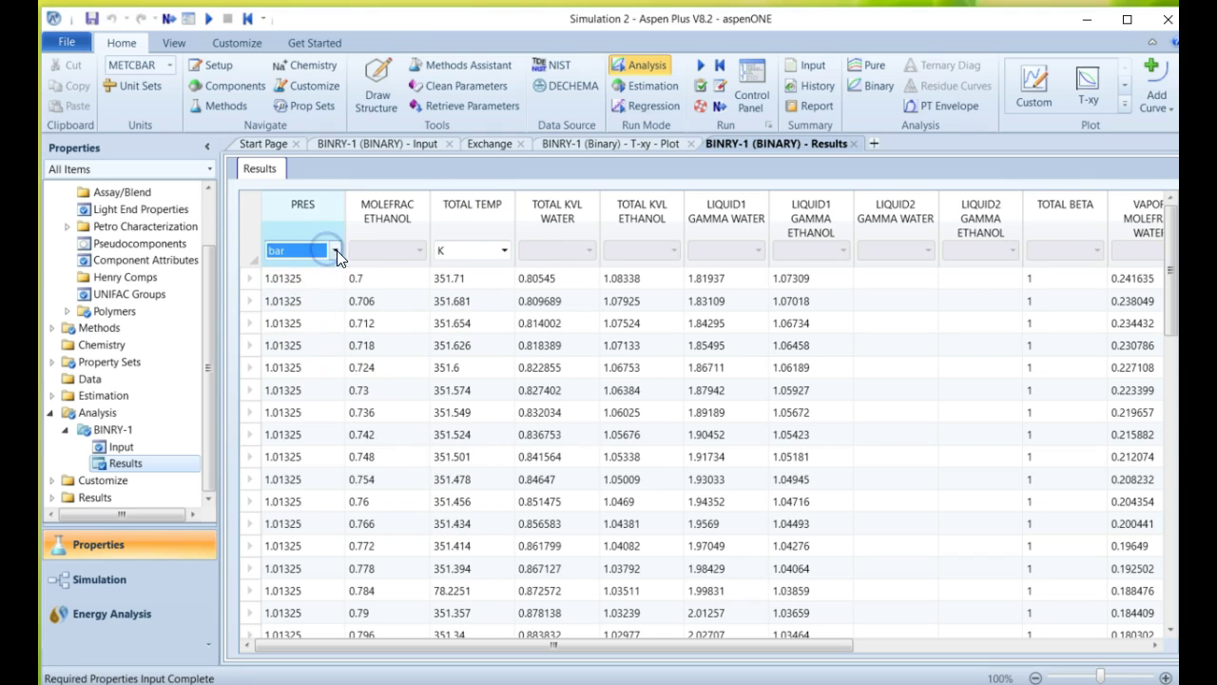
pyautogui.click(336, 250)
pyautogui.scroll(1, 309, 318)
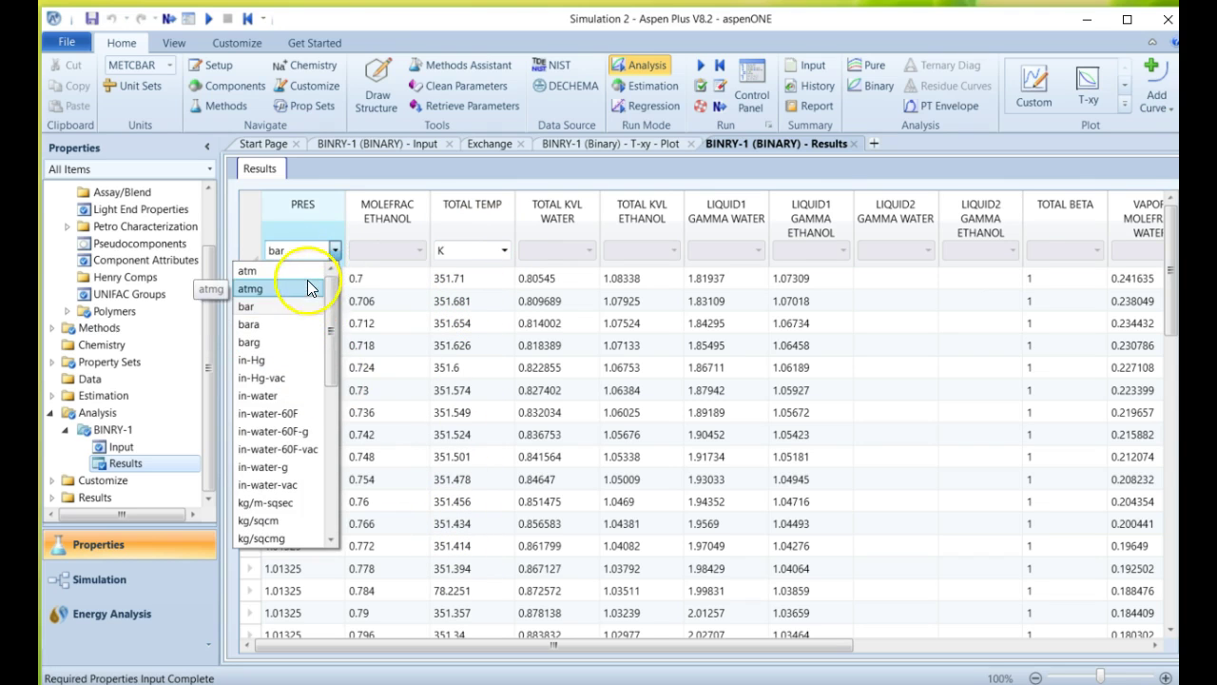
pyautogui.click(307, 270)
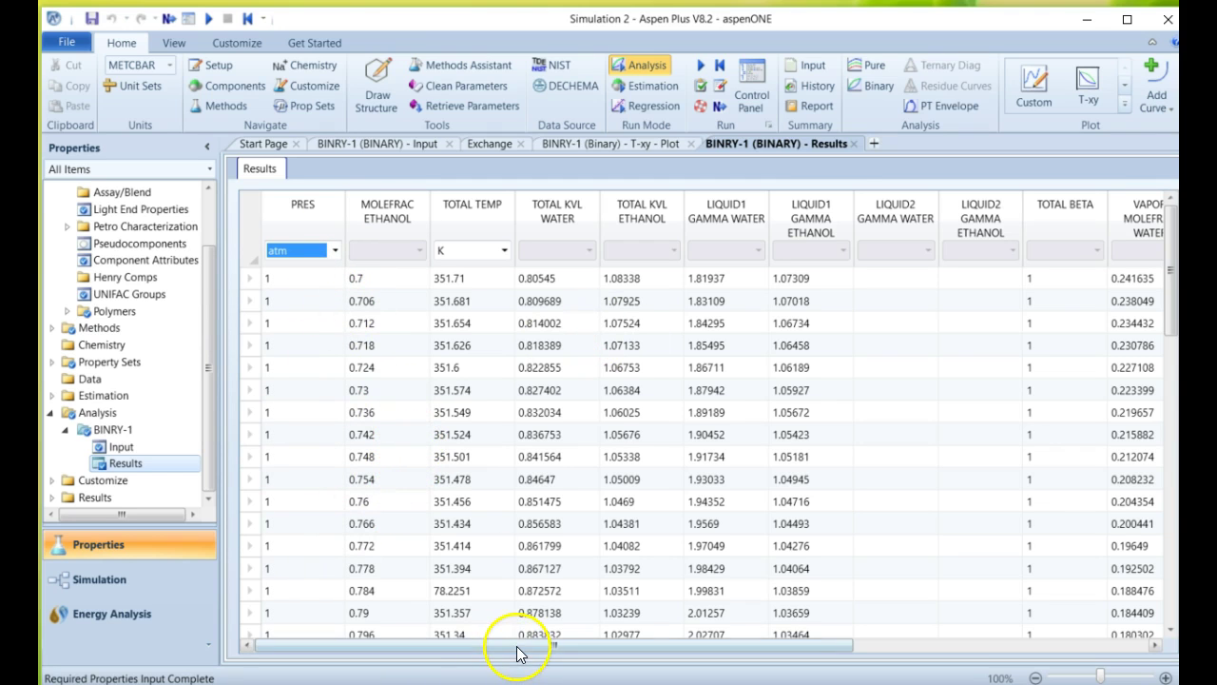
# Scroll across the results columns, then go to the Analysis overview
pyautogui.click(603, 652)
pyautogui.moveTo(603, 652); pyautogui.dragTo(898, 653)
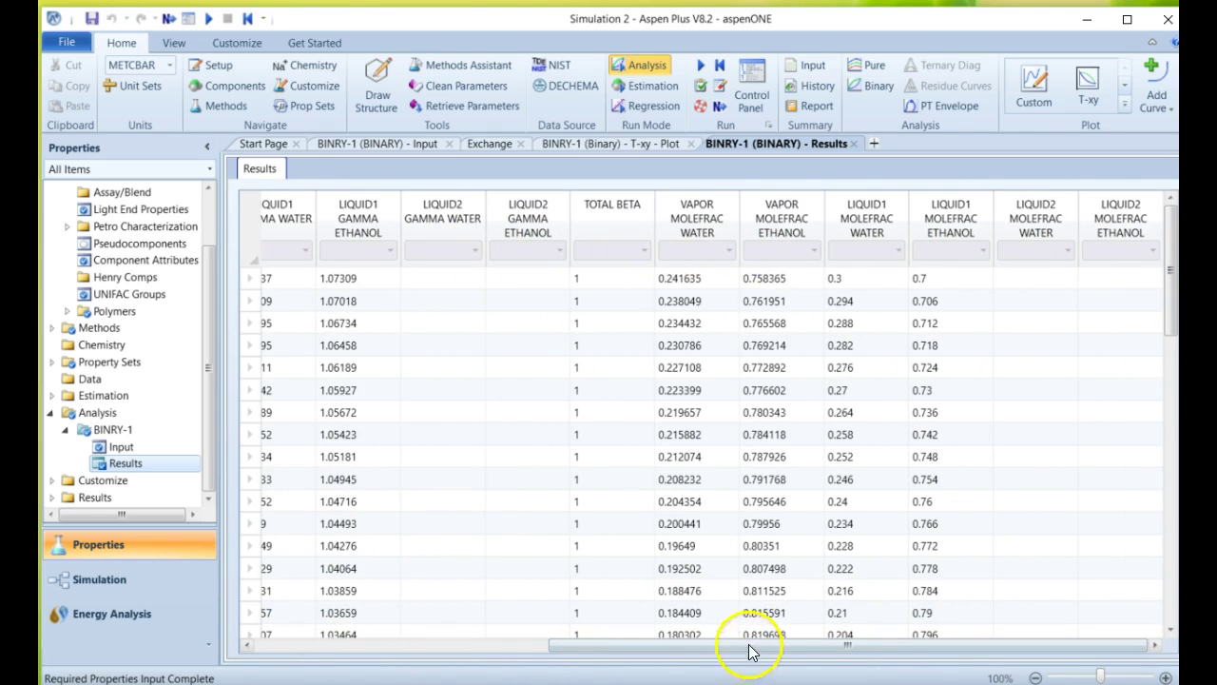
pyautogui.moveTo(750, 652); pyautogui.dragTo(460, 619)
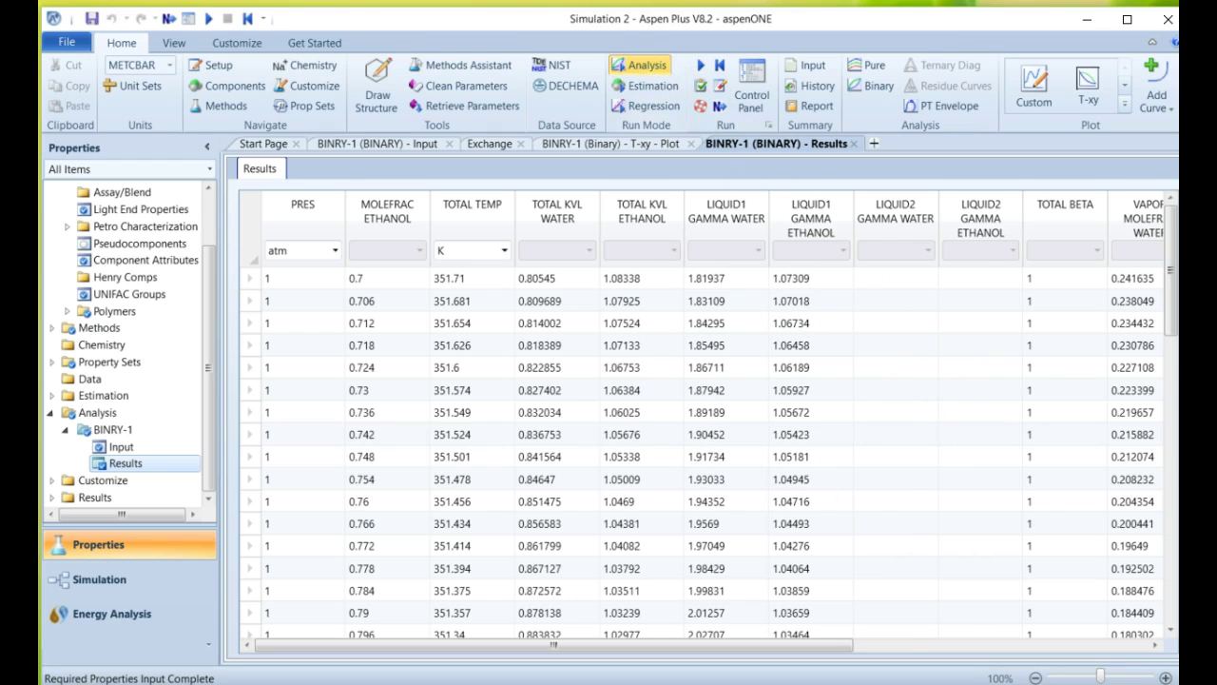
pyautogui.click(649, 67)
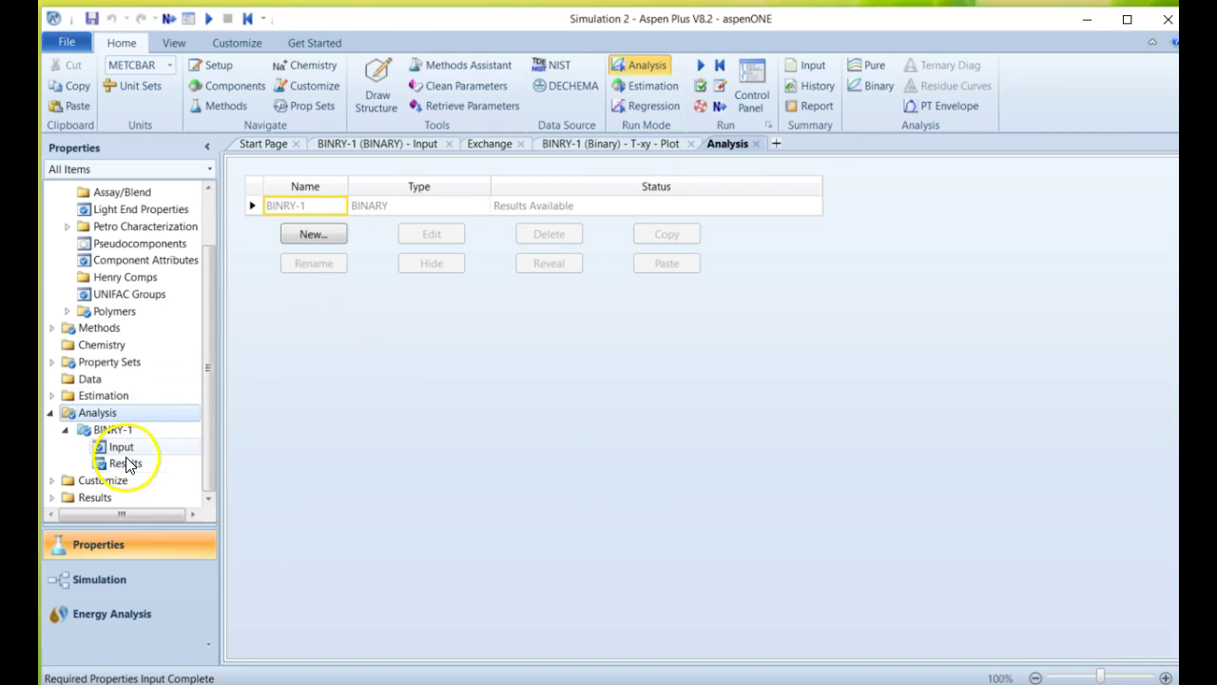
# Reopen the BINRY-1 input form and glance at the available binary plot types
pyautogui.doubleClick(115, 433)
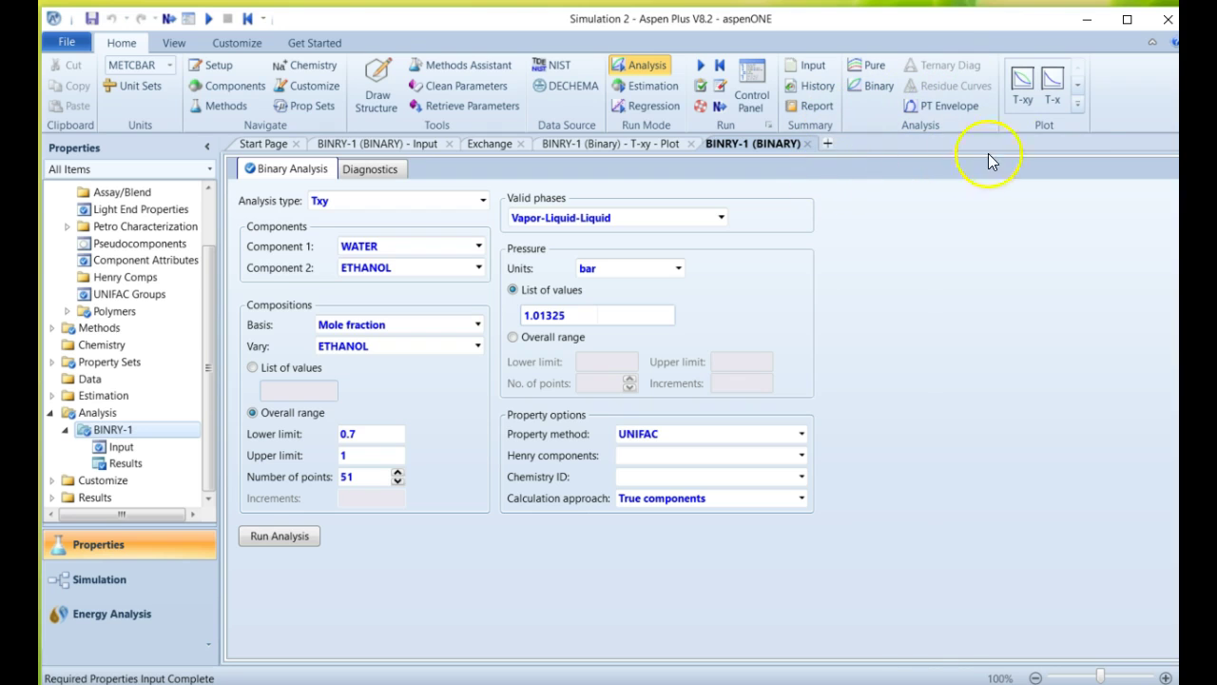
pyautogui.click(1078, 104)
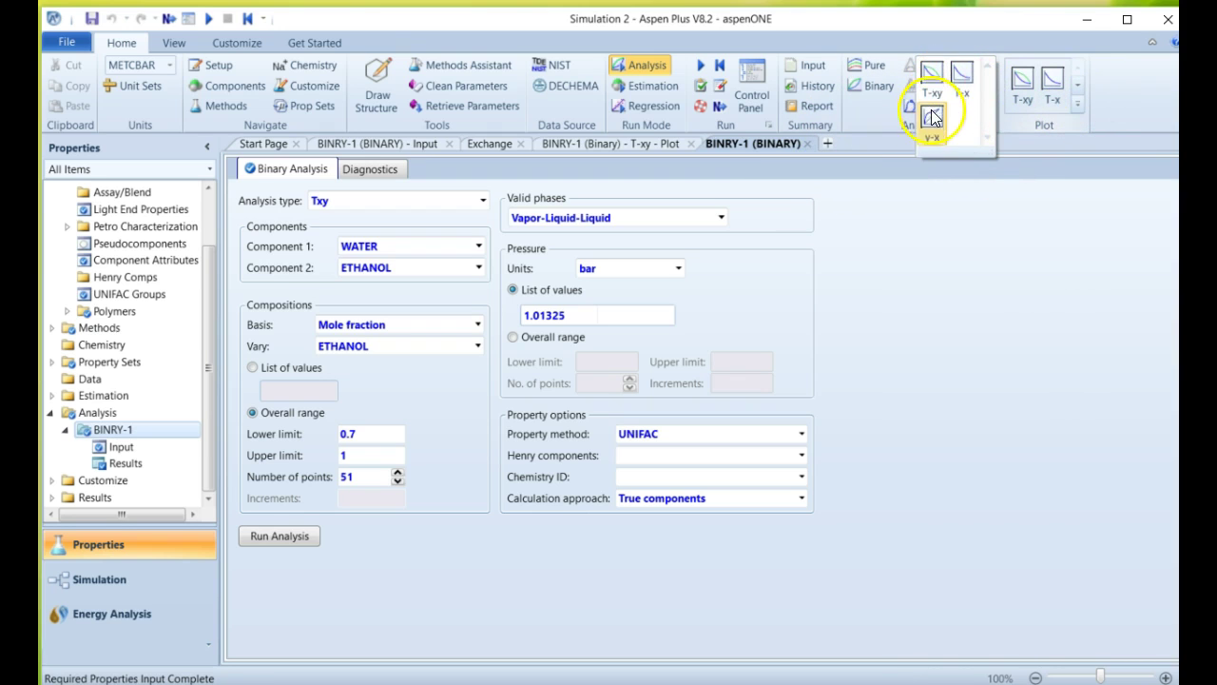
pyautogui.click(1132, 115)
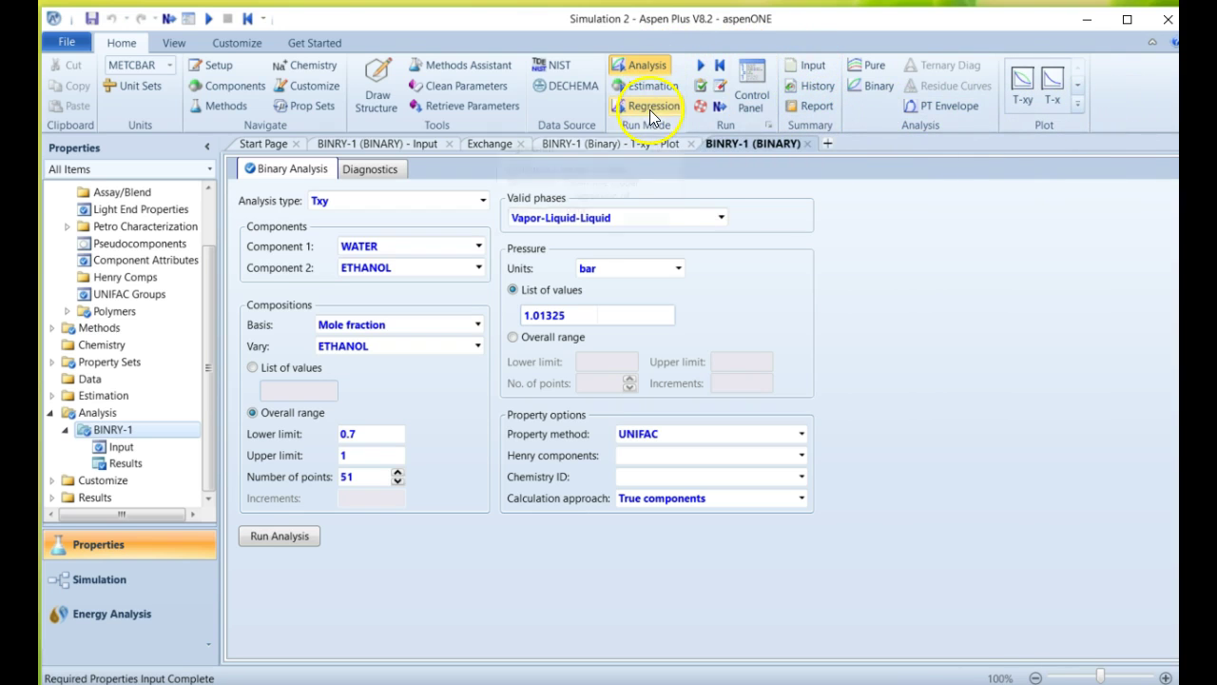
pyautogui.scroll(2, 209, 204)
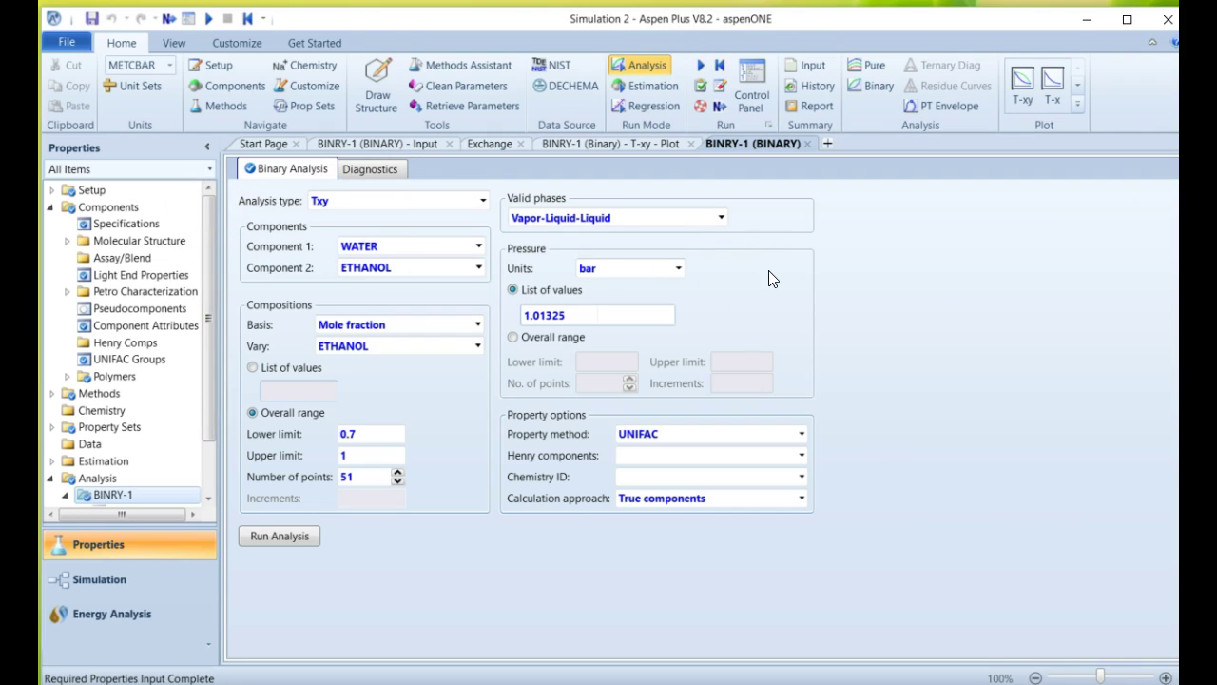
# Open the Setup Global sheet showing the METCBAR unit set
pyautogui.click(95, 194)
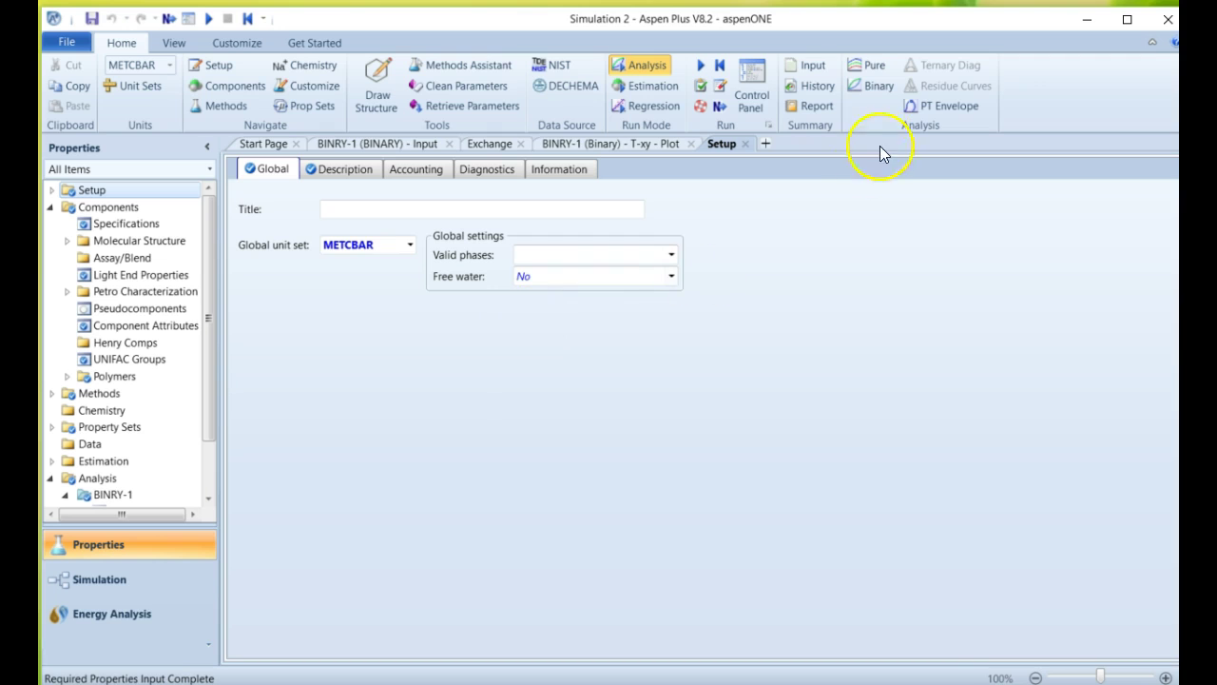
# Create pure analysis PURE-1 with Thermodynamic property type and scroll through its property list
pyautogui.click(868, 68)
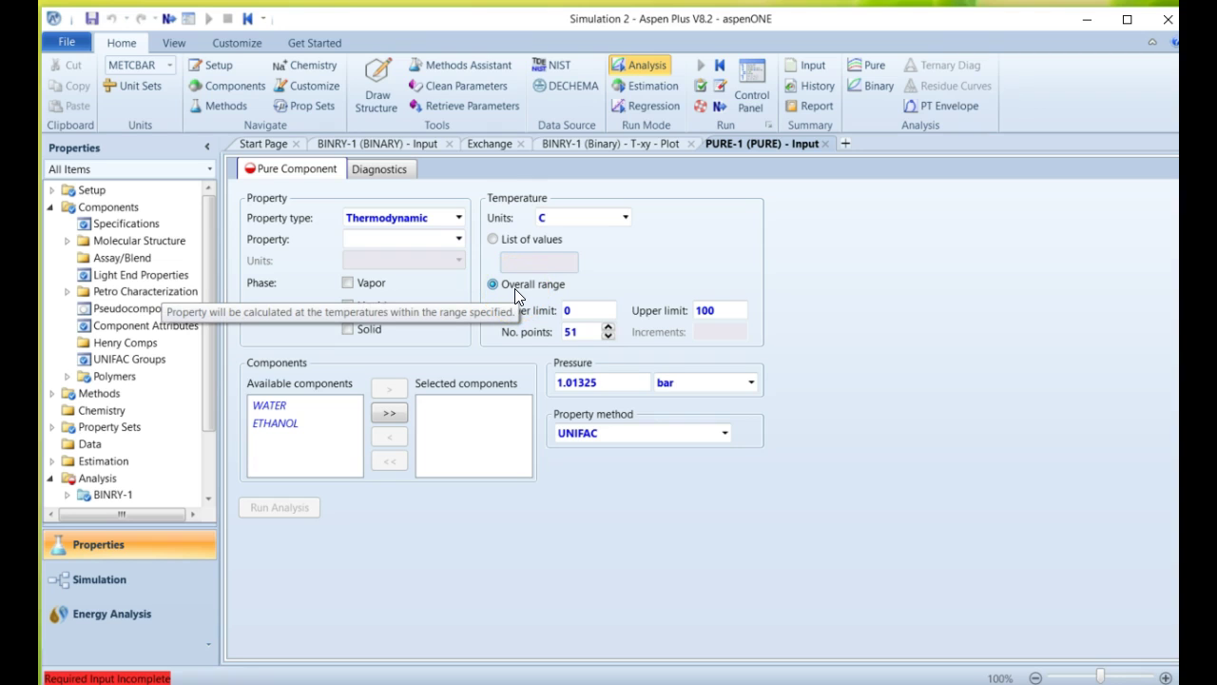
pyautogui.click(456, 218)
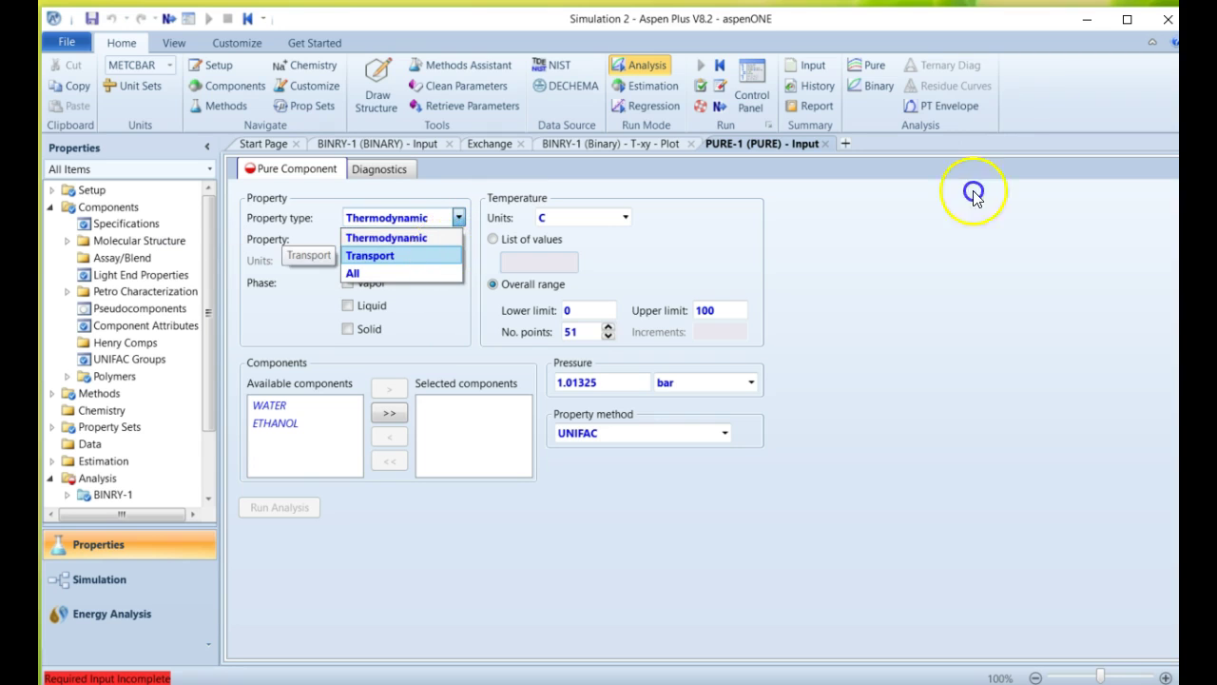
pyautogui.click(443, 255)
pyautogui.click(454, 219)
pyautogui.click(449, 238)
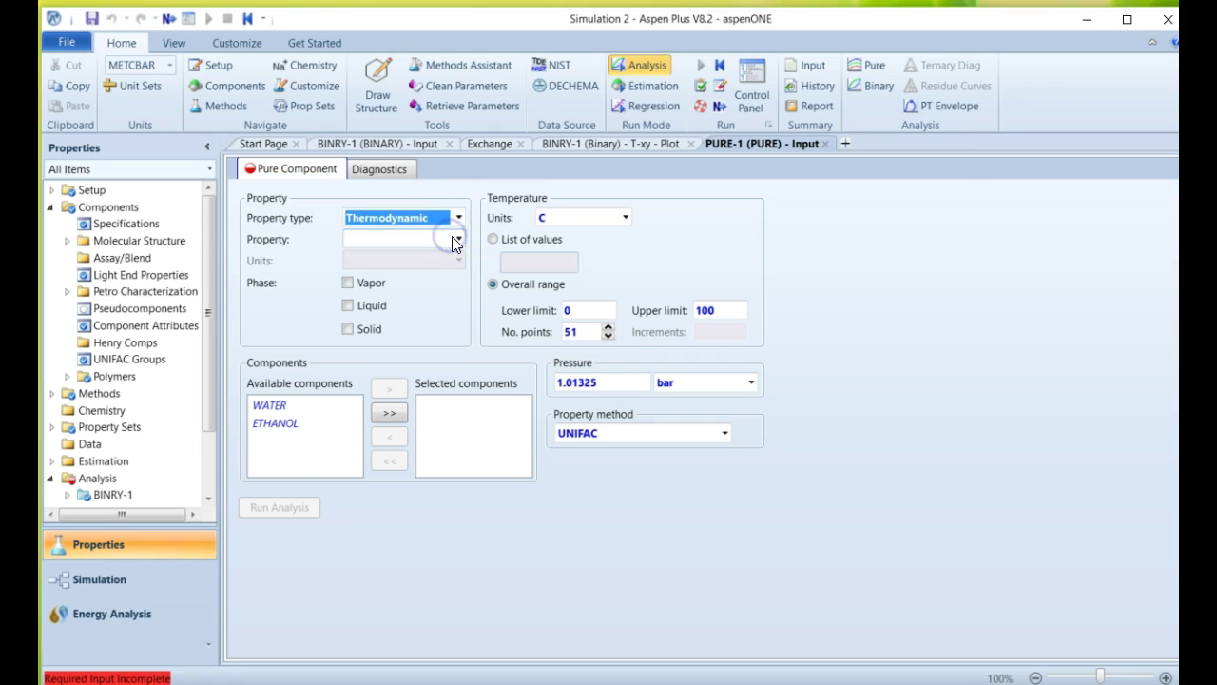
pyautogui.click(458, 240)
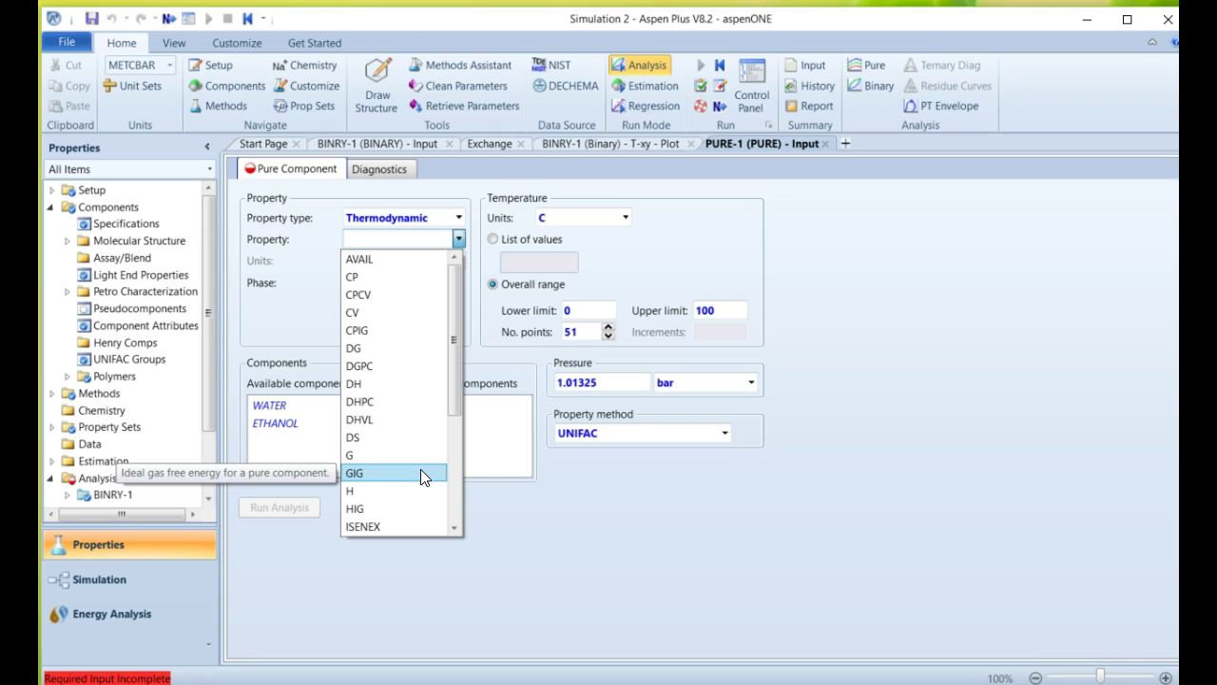
pyautogui.moveTo(456, 392); pyautogui.dragTo(444, 507)
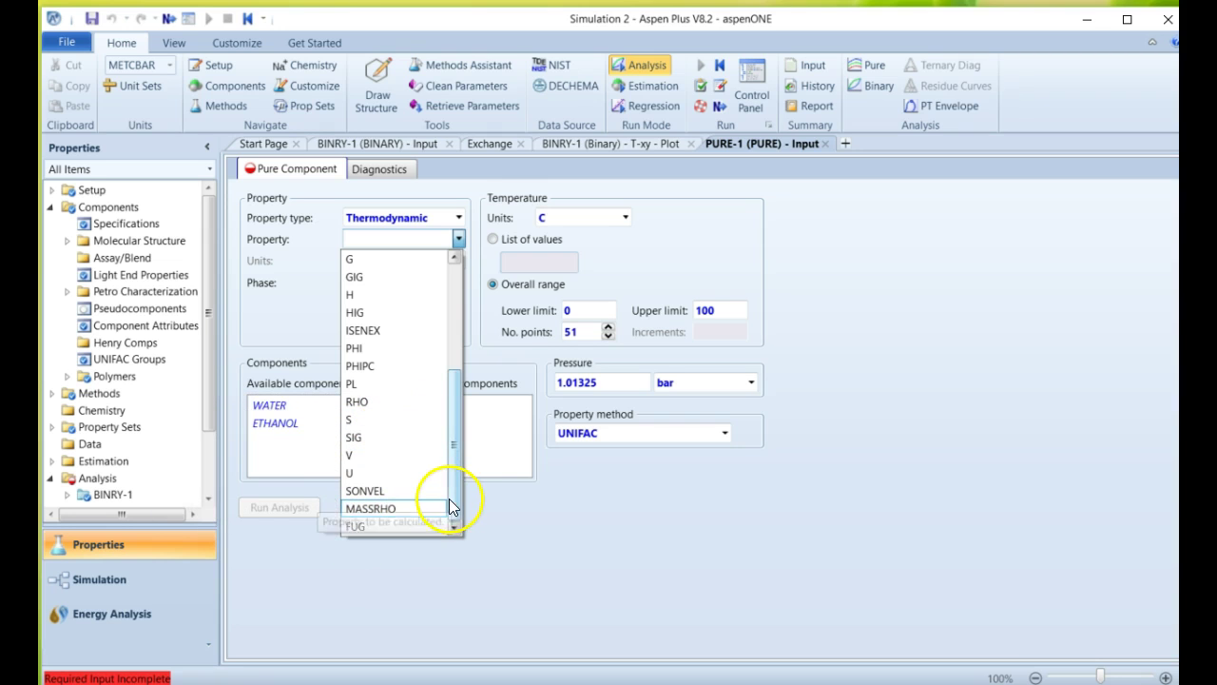
pyautogui.moveTo(453, 503); pyautogui.dragTo(456, 352)
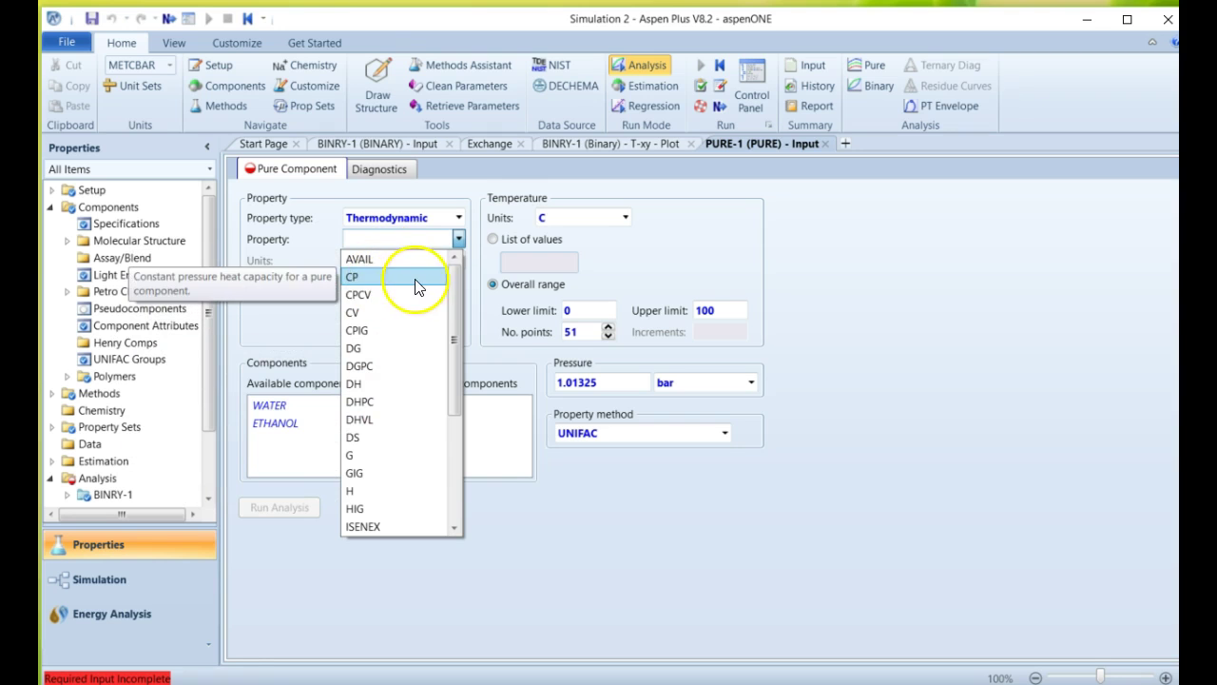
pyautogui.click(476, 565)
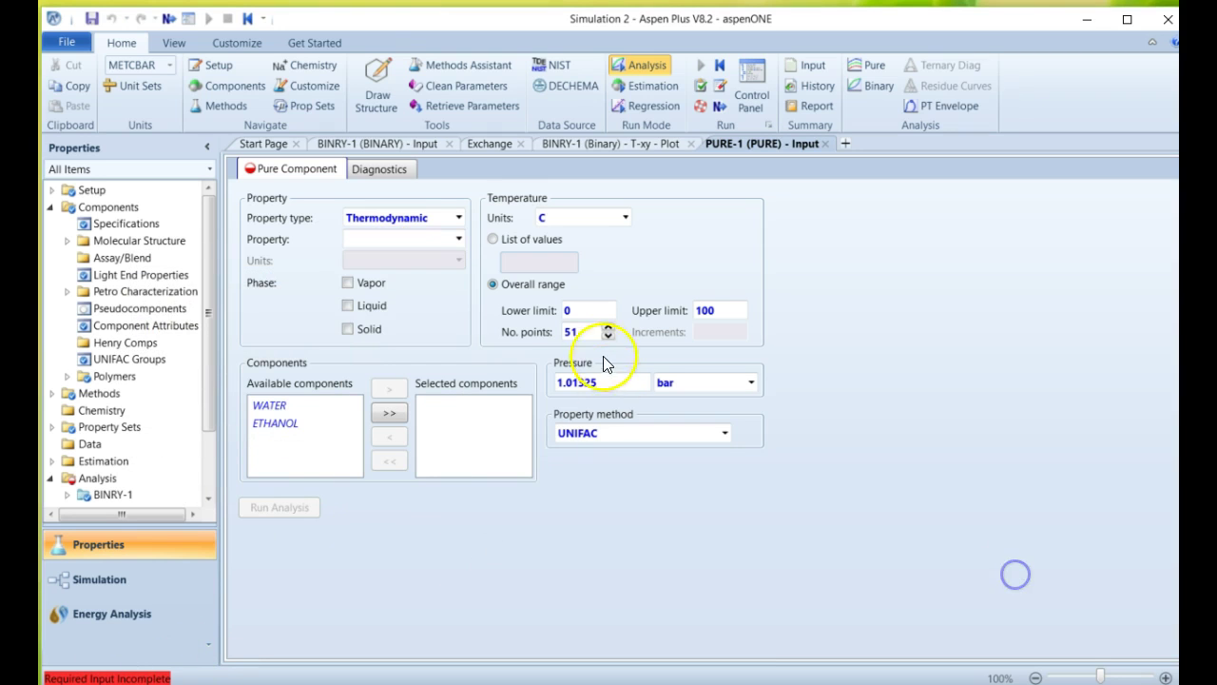
# Keep Thermodynamic and browse the property list repeatedly without choosing a property
pyautogui.click(458, 218)
pyautogui.click(483, 217)
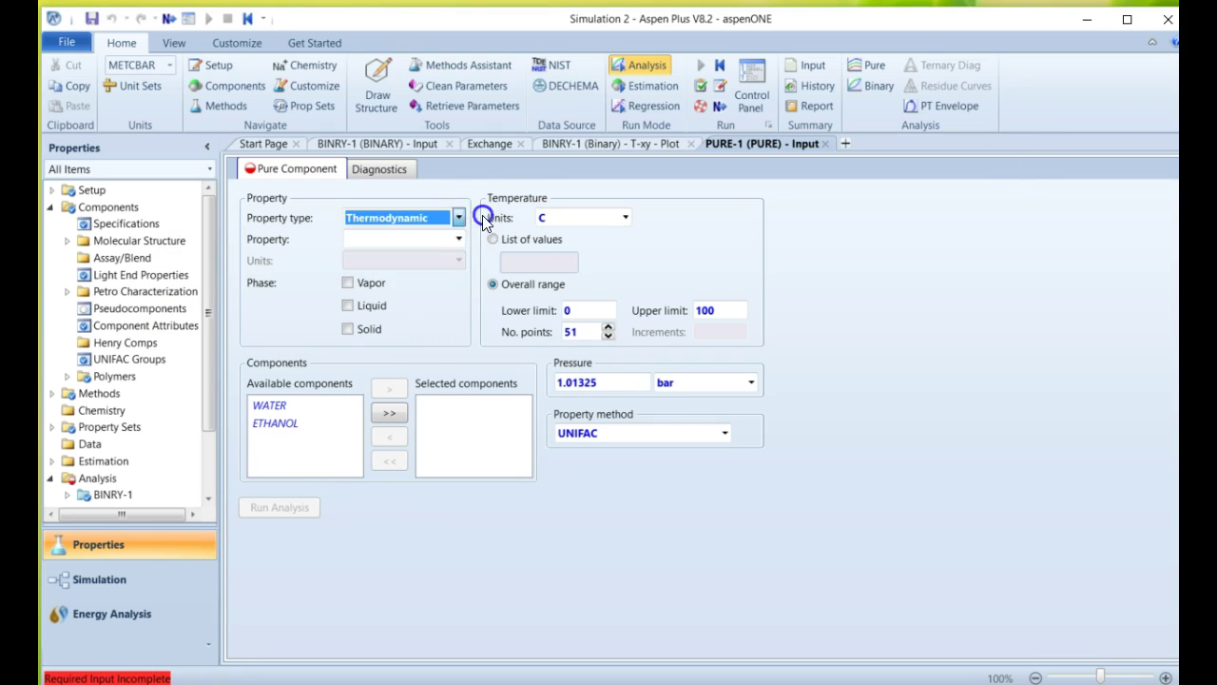
pyautogui.click(456, 241)
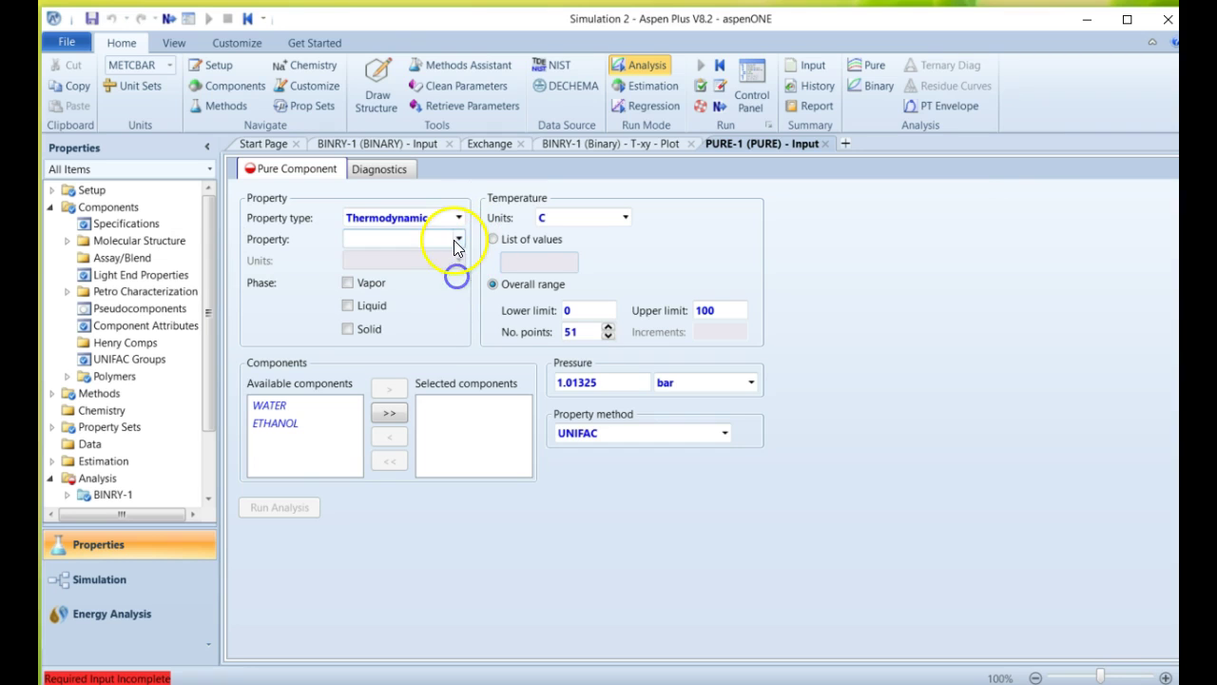
pyautogui.click(455, 284)
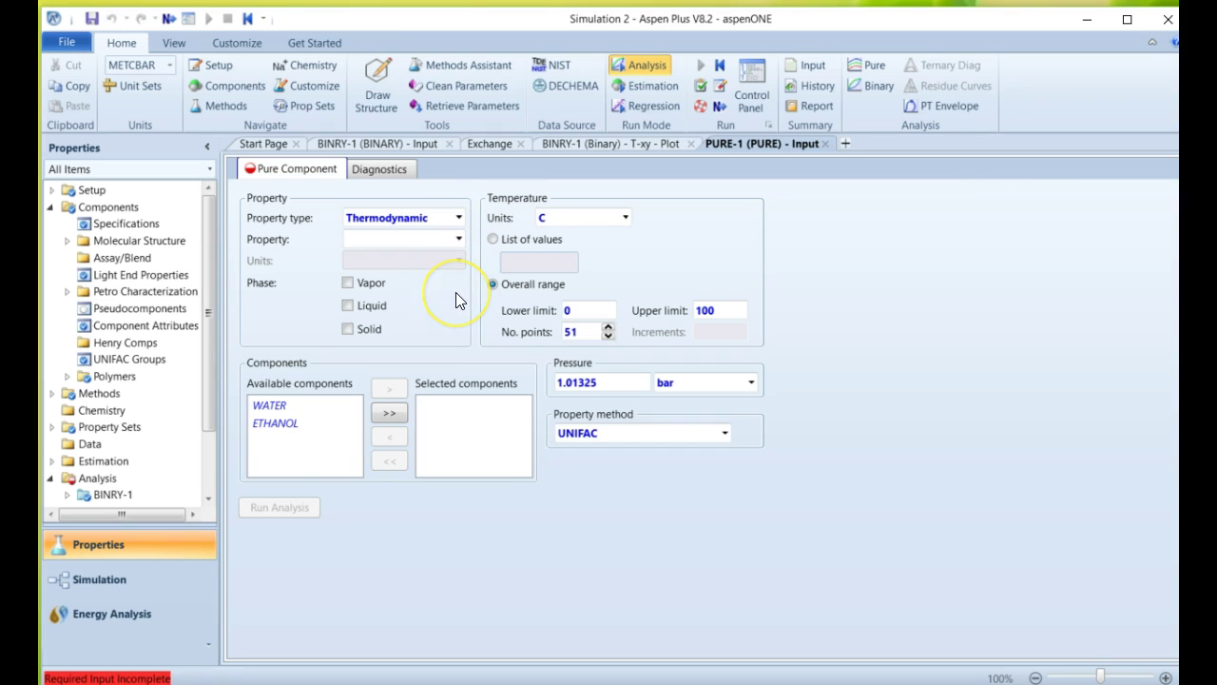
pyautogui.click(454, 303)
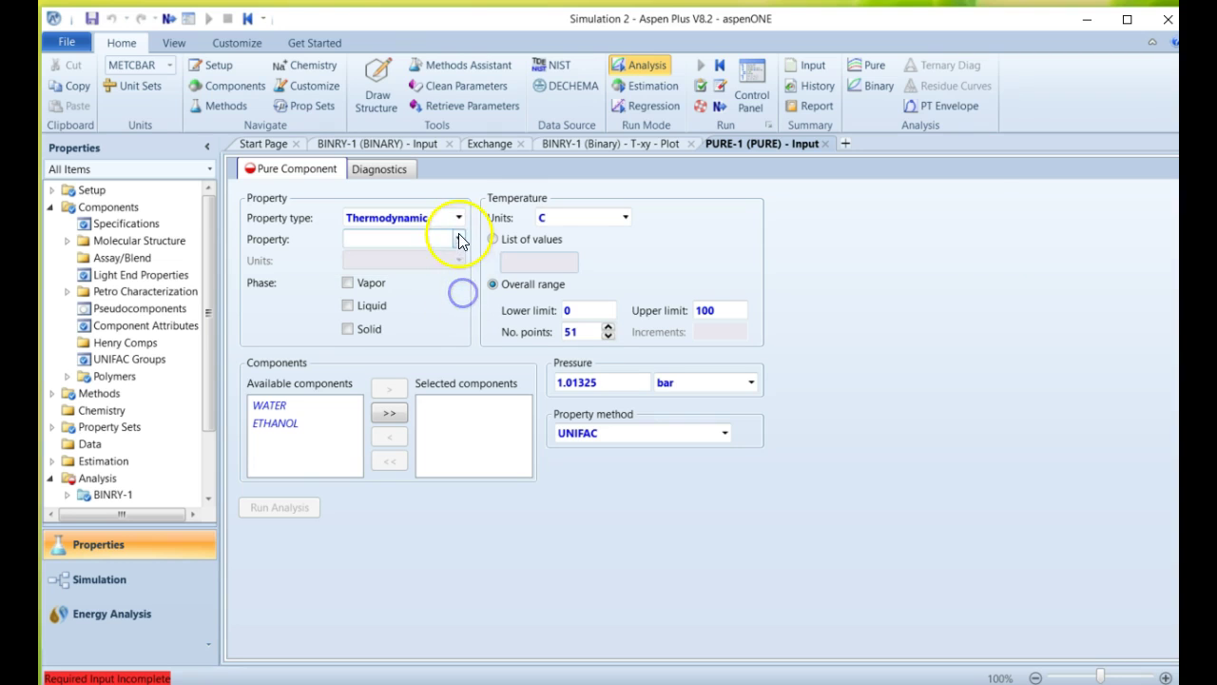
pyautogui.click(458, 238)
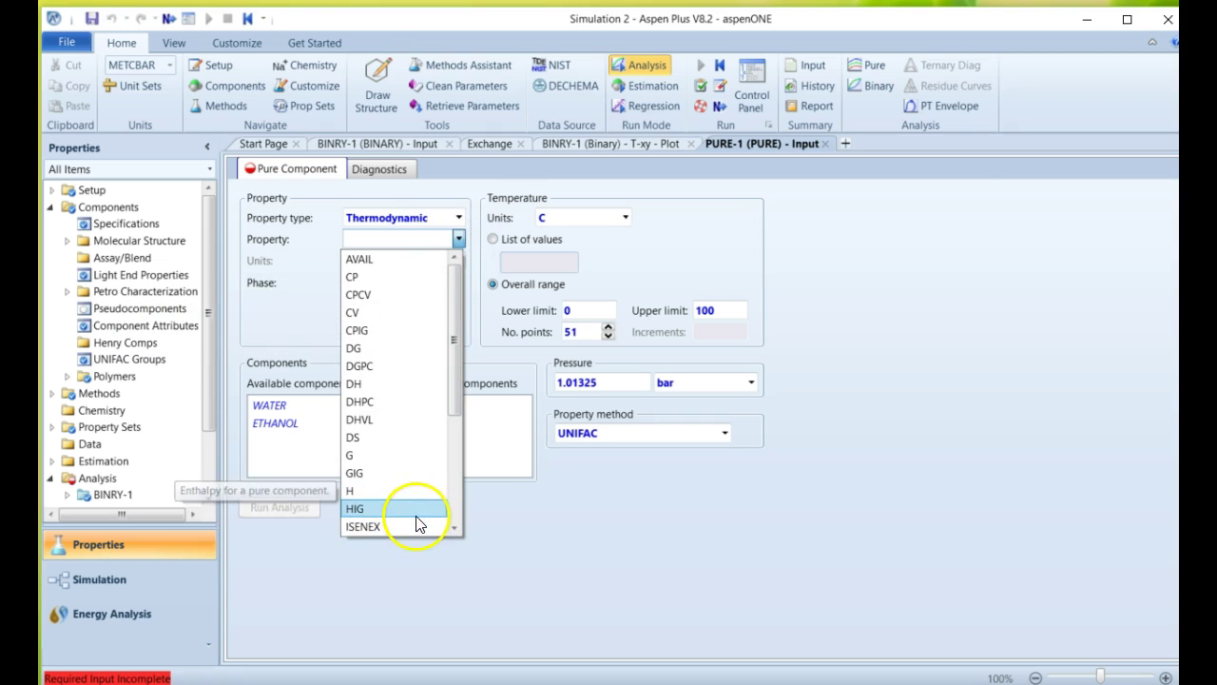
pyautogui.click(457, 523)
pyautogui.click(457, 238)
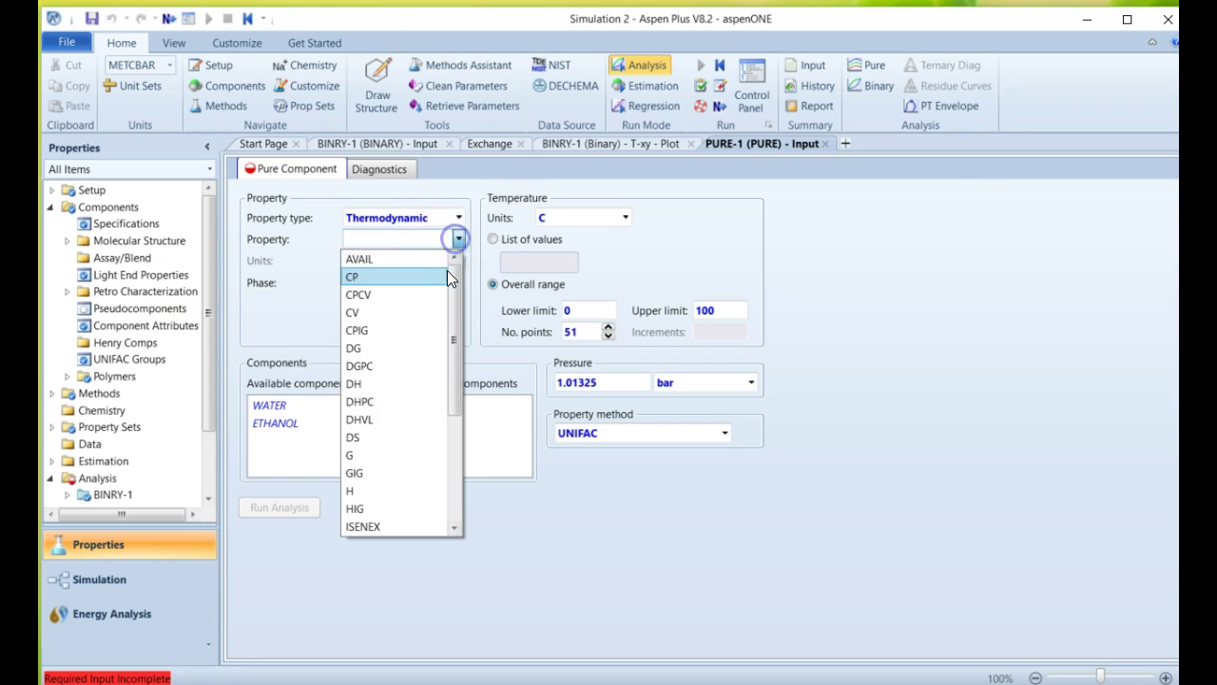
pyautogui.click(447, 377)
pyautogui.click(450, 218)
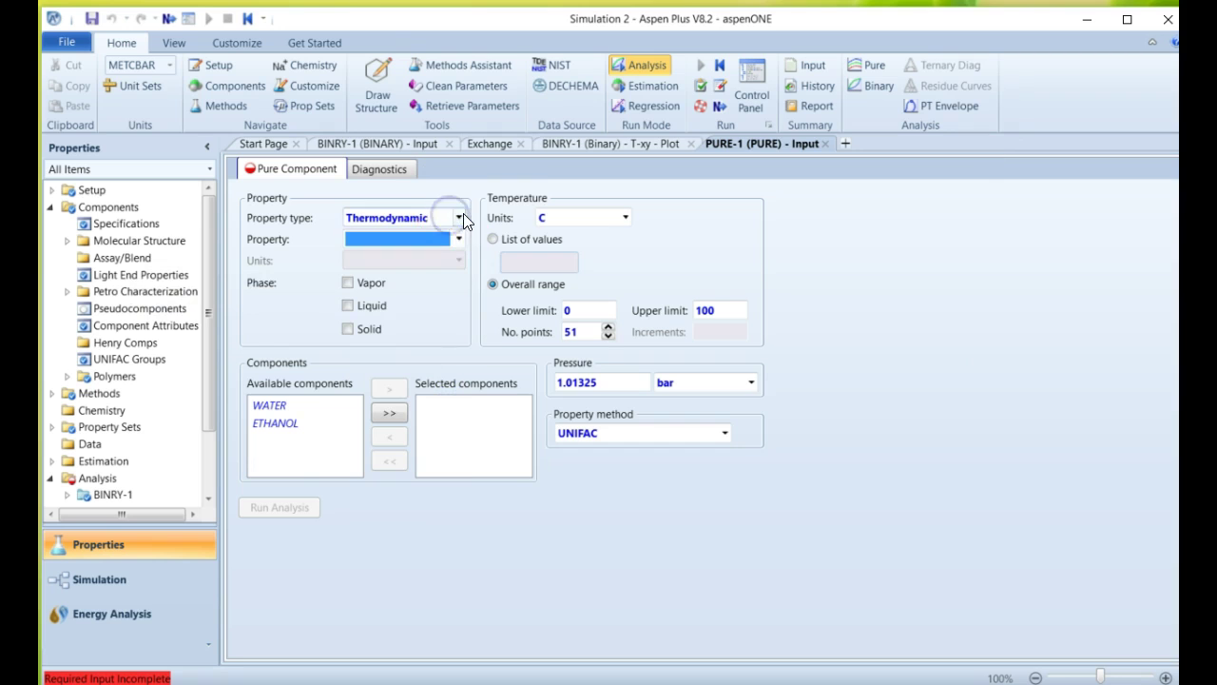
# Briefly try Transport properties, then set the property type back to Thermodynamic
pyautogui.click(434, 253)
pyautogui.click(456, 239)
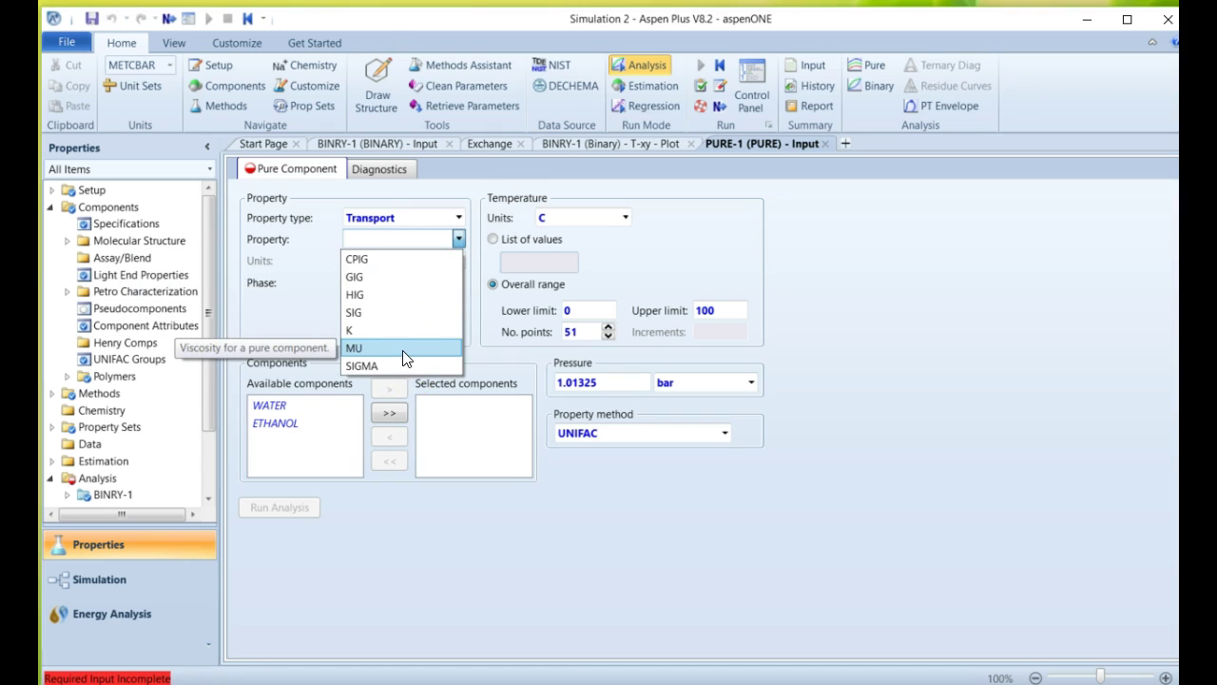
pyautogui.click(402, 322)
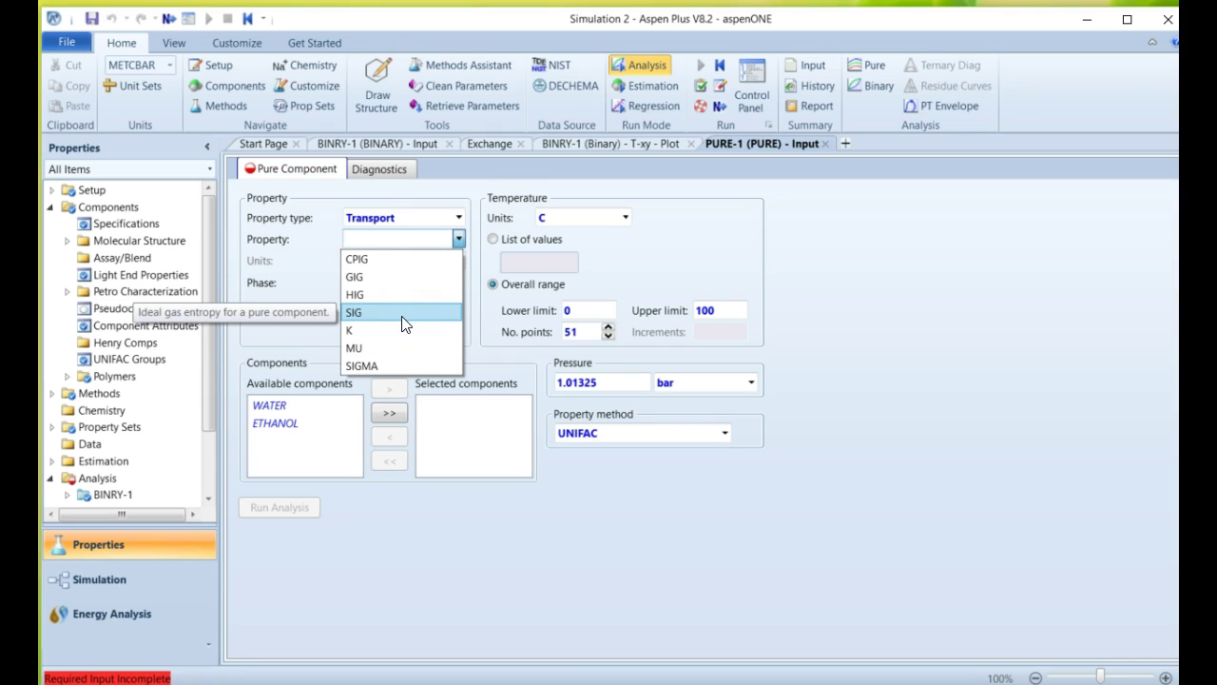
pyautogui.click(315, 269)
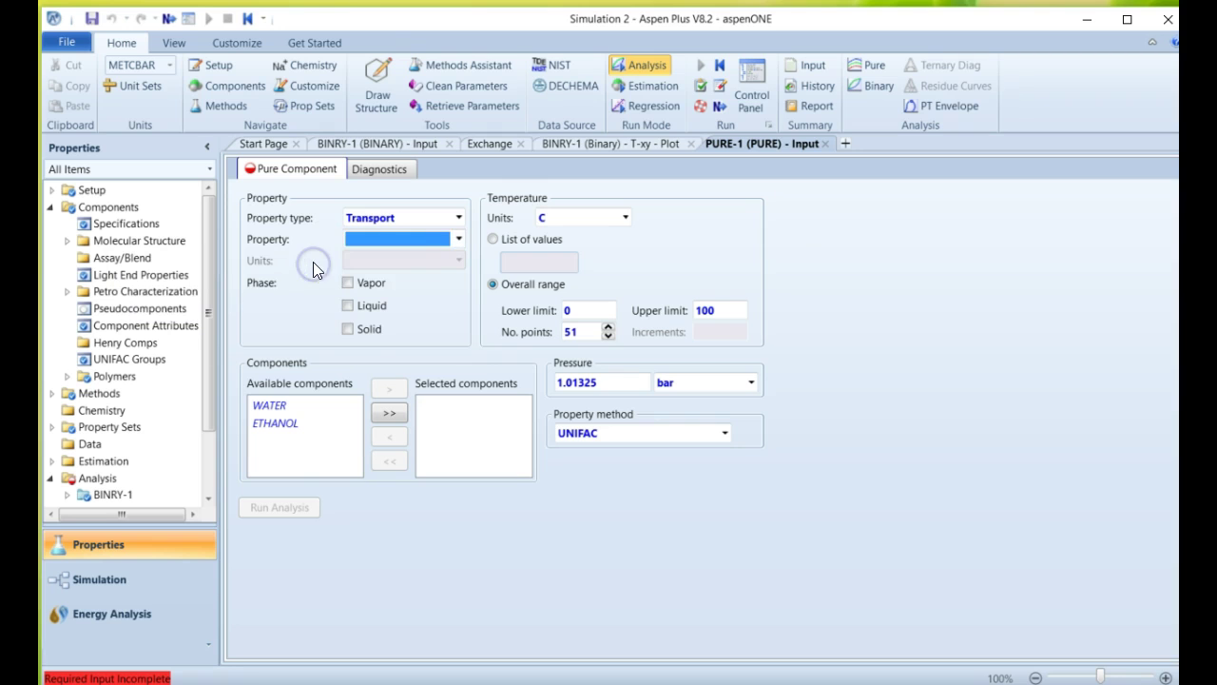
pyautogui.click(458, 218)
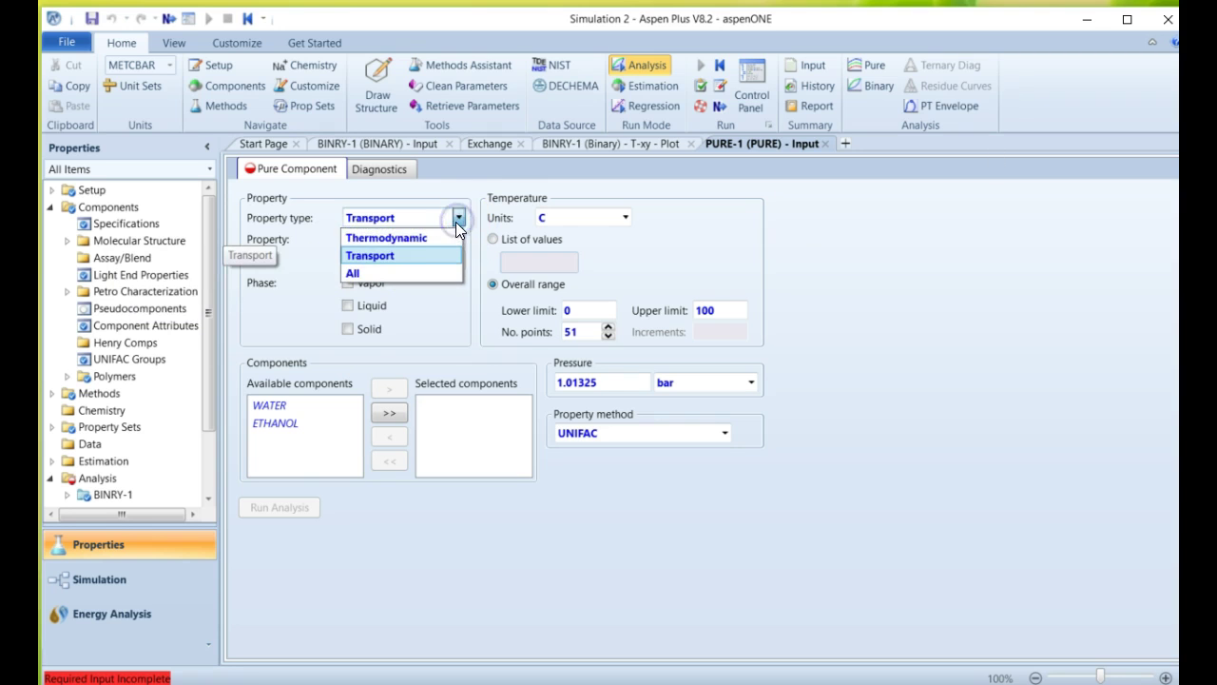
pyautogui.click(441, 237)
# Choose CP with vapor and liquid phases, and add WATER and ETHANOL as components
pyautogui.click(458, 239)
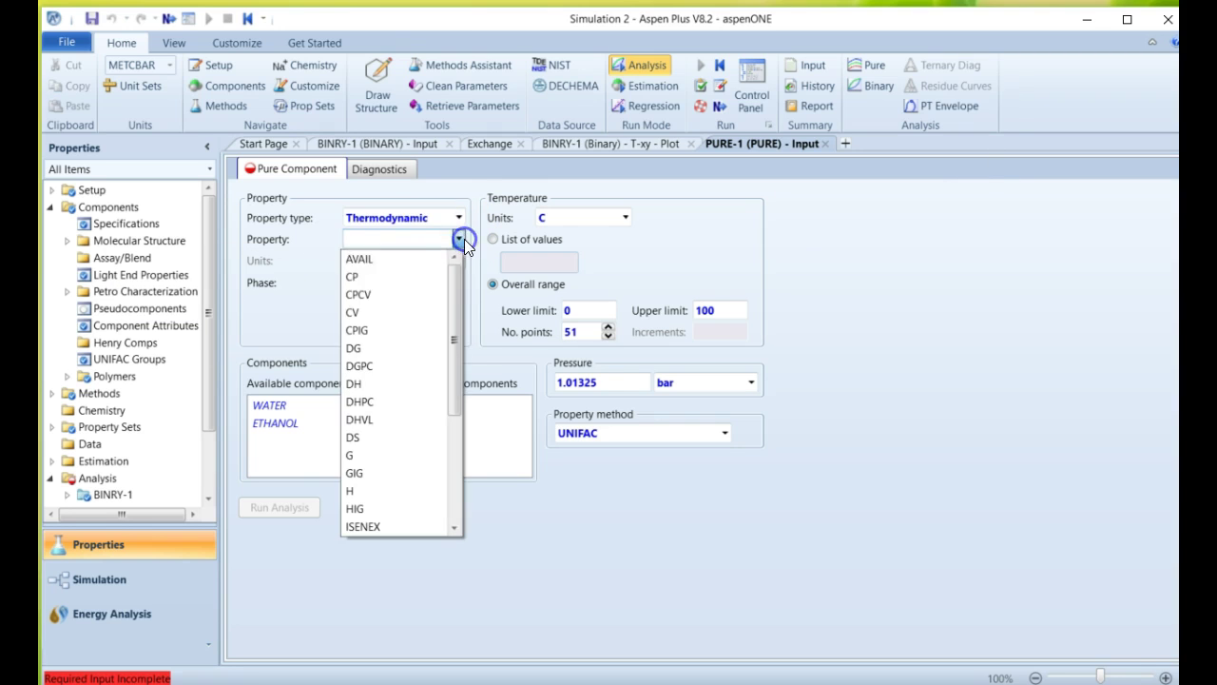
pyautogui.click(419, 277)
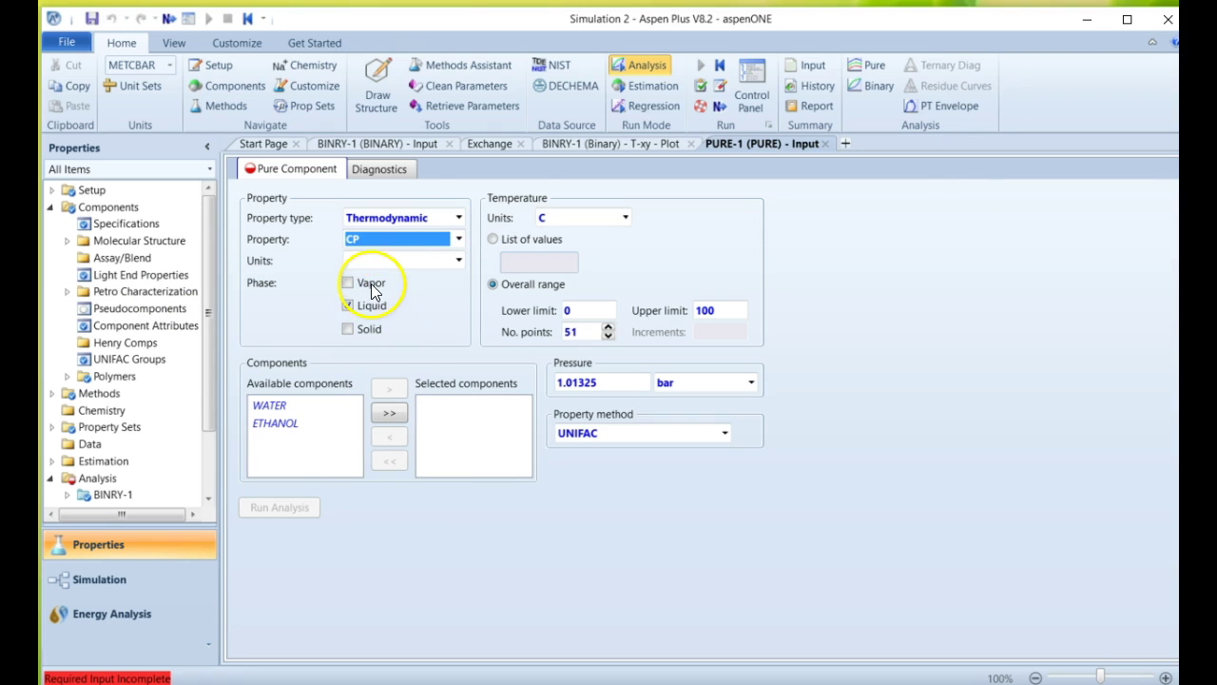
pyautogui.click(371, 283)
pyautogui.click(290, 409)
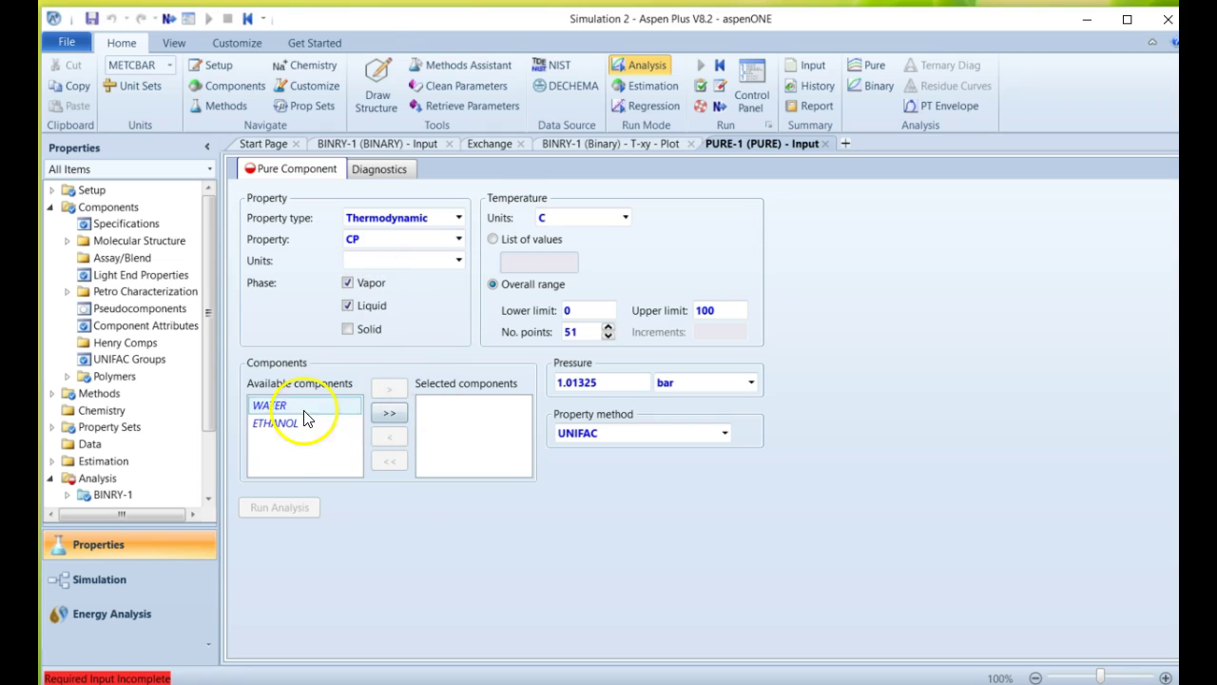
pyautogui.click(390, 414)
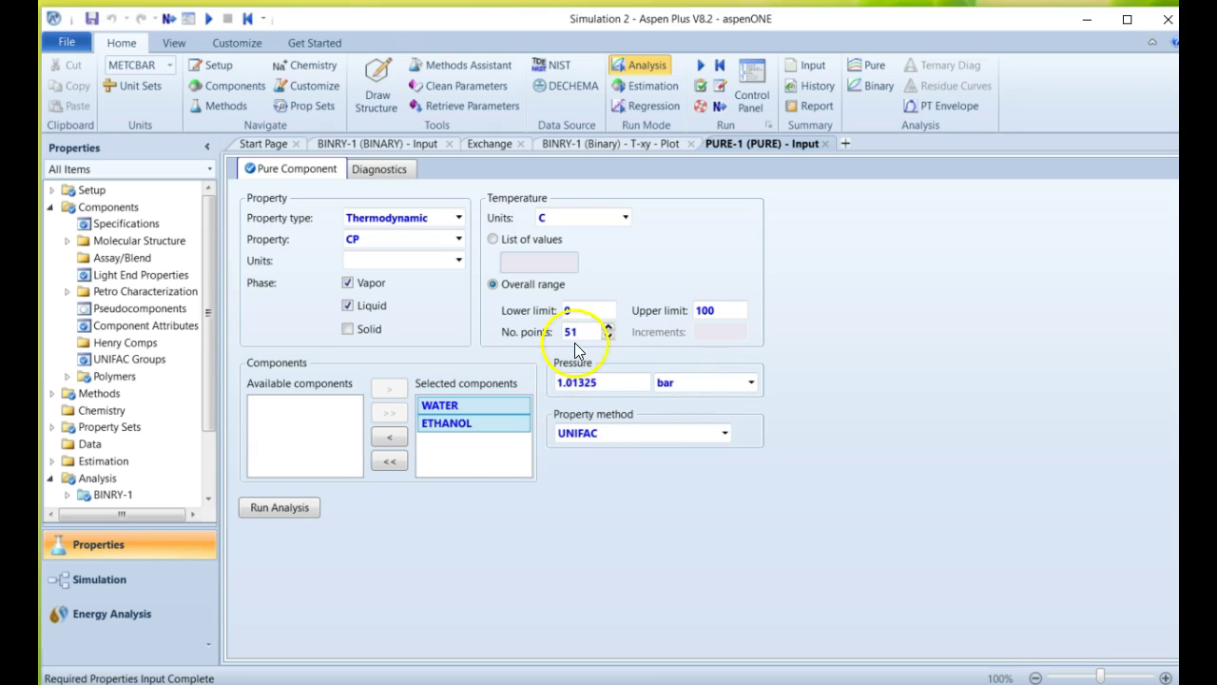
# Run the PURE-1 analysis and move the CP vs. Temperature plot legend lower on the chart
pyautogui.click(283, 509)
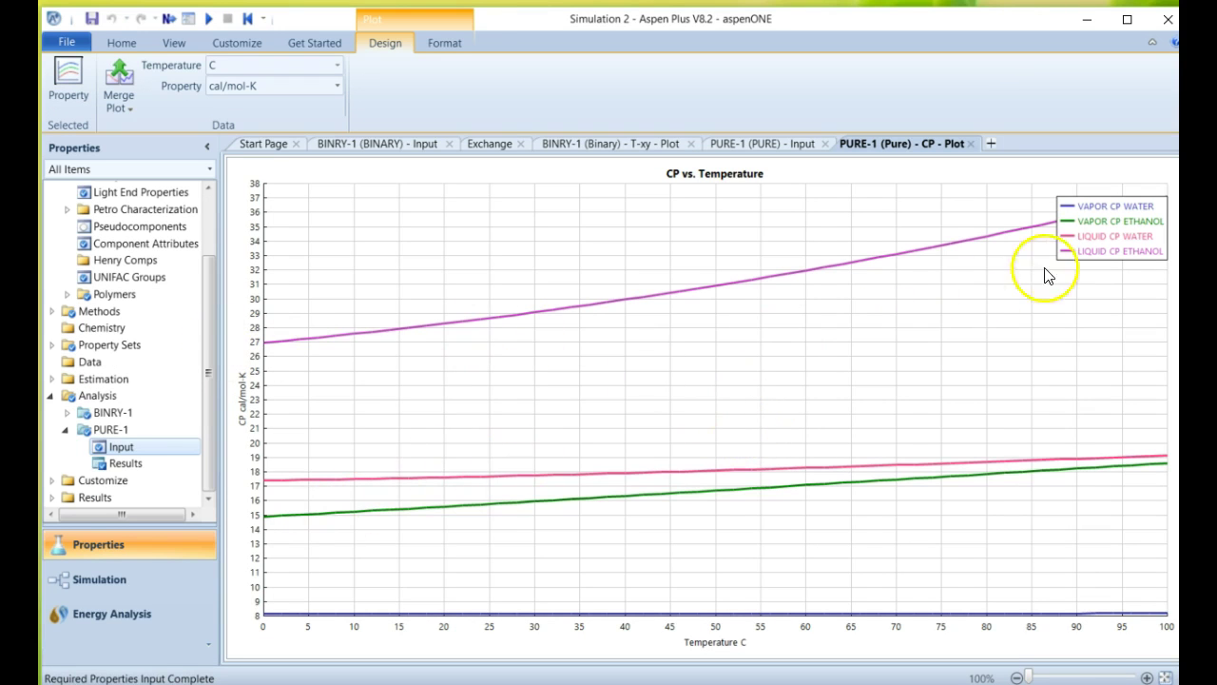
pyautogui.moveTo(1095, 255); pyautogui.dragTo(1098, 300)
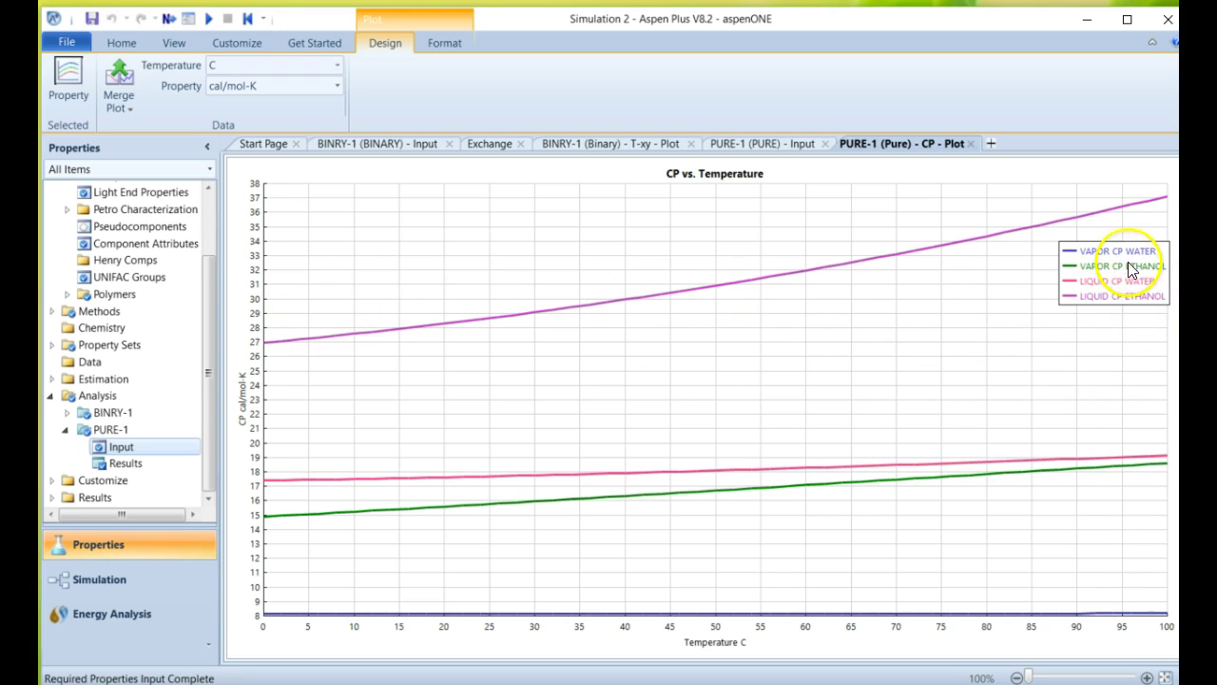
pyautogui.click(1143, 623)
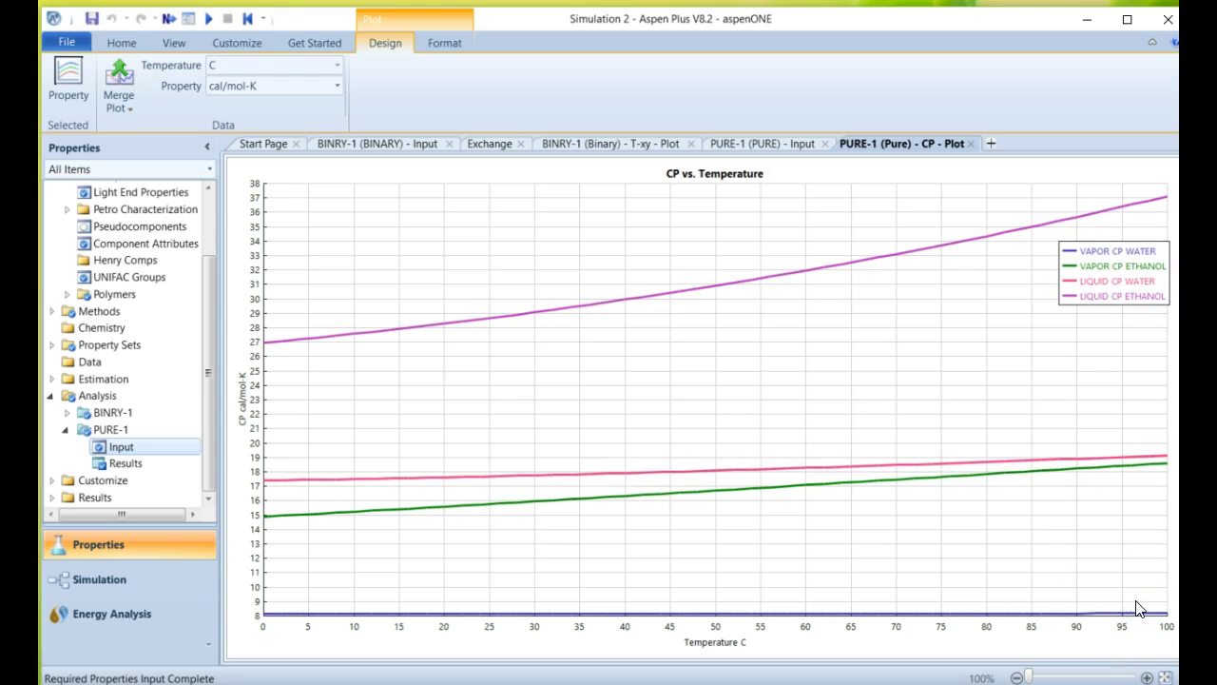
pyautogui.moveTo(1099, 506); pyautogui.dragTo(1091, 466)
pyautogui.click(1114, 616)
pyautogui.click(1067, 502)
# Open the PURE-1 results table and switch the liquid ethanol CP unit to kJ/kmol-K
pyautogui.doubleClick(137, 468)
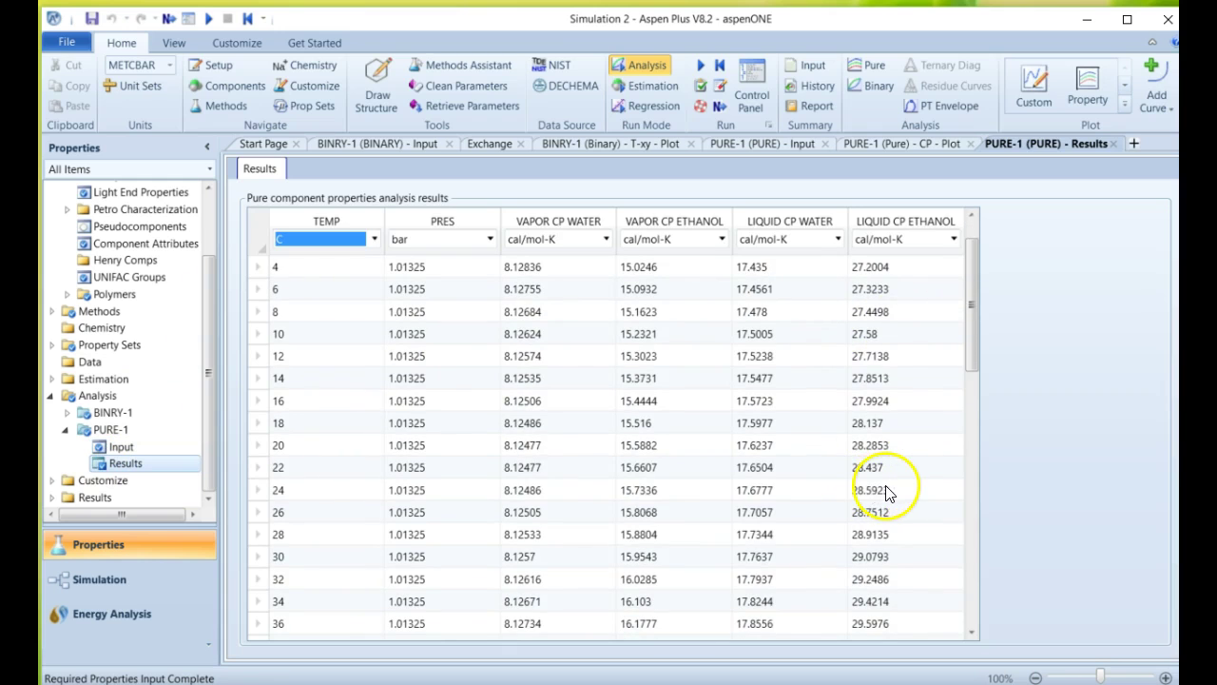
pyautogui.scroll(-2, 884, 492)
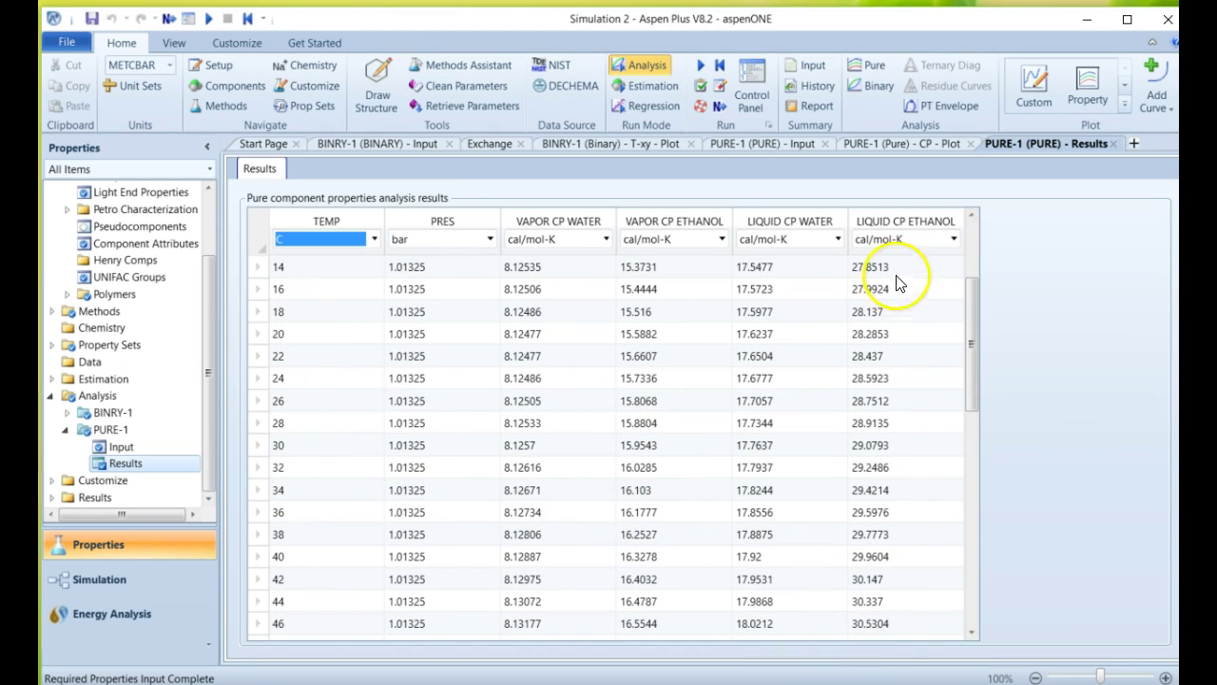
pyautogui.click(920, 239)
pyautogui.click(951, 239)
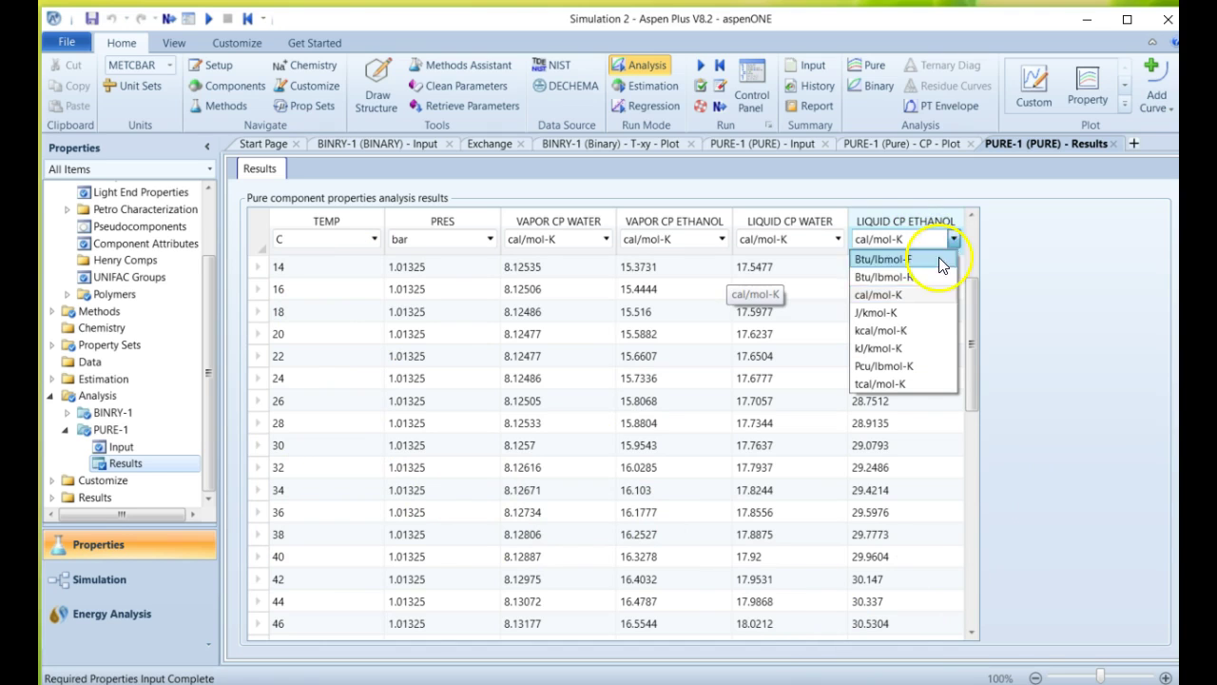
pyautogui.click(911, 312)
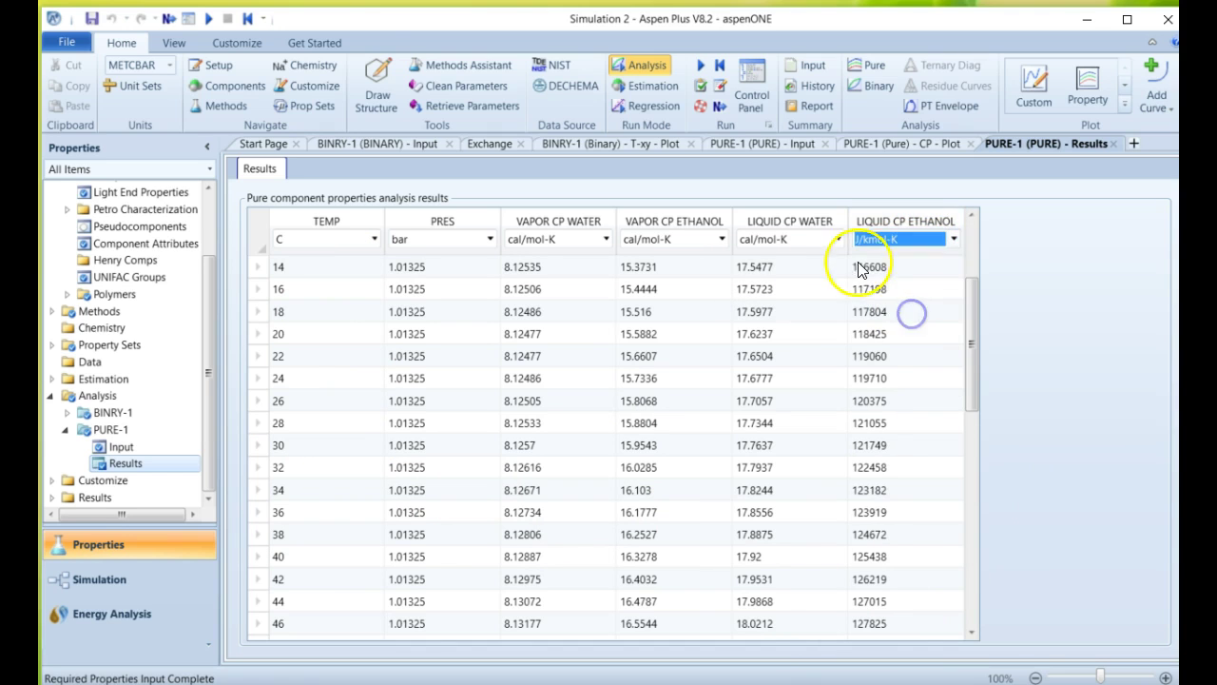
pyautogui.click(952, 239)
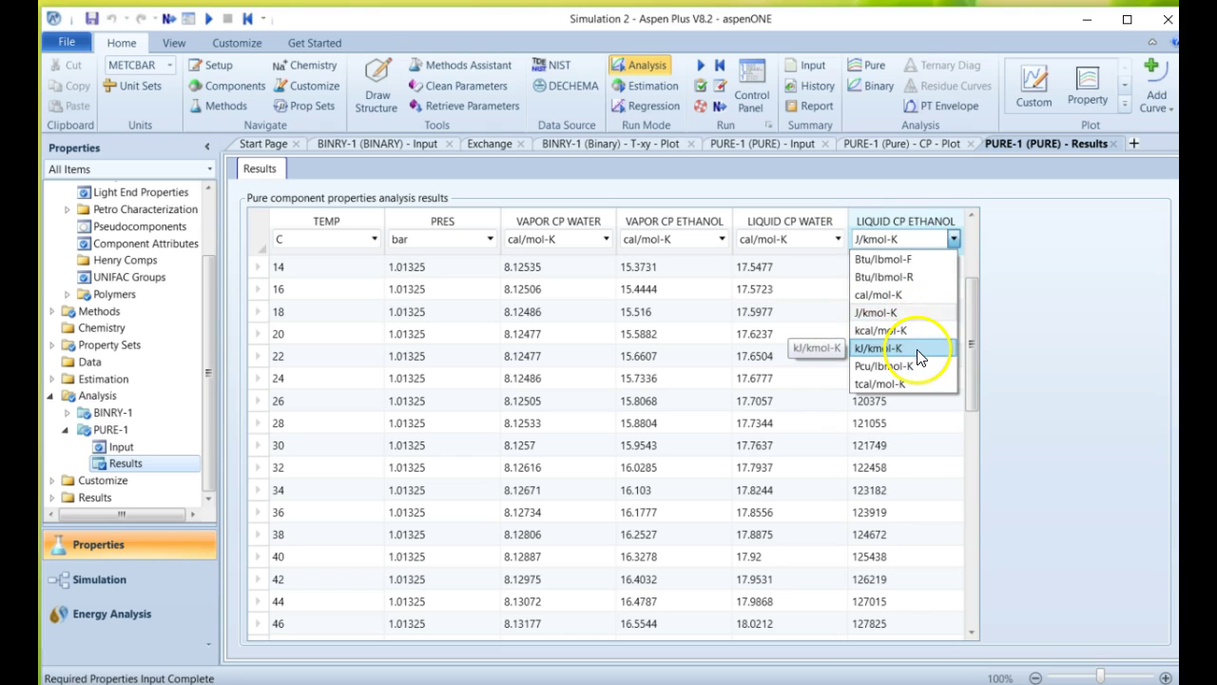
pyautogui.click(918, 348)
# Set liquid water, vapor ethanol and vapor water CP units to kJ/kmol-K
pyautogui.click(825, 241)
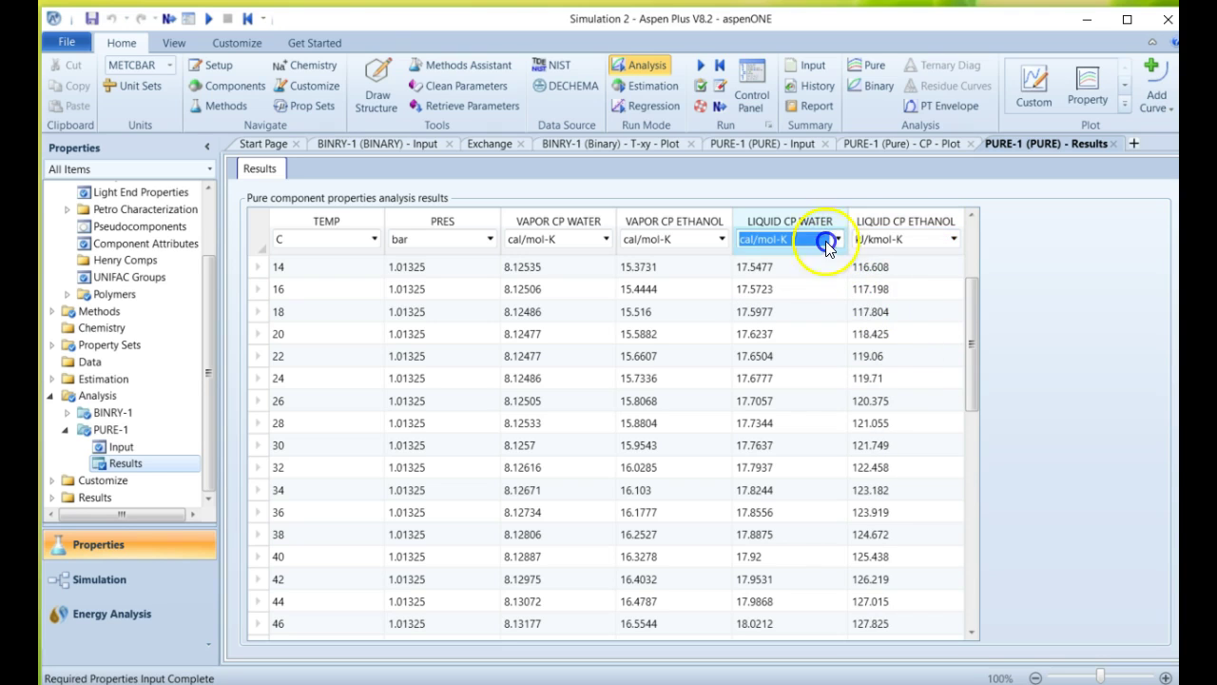
pyautogui.click(828, 250)
pyautogui.click(802, 346)
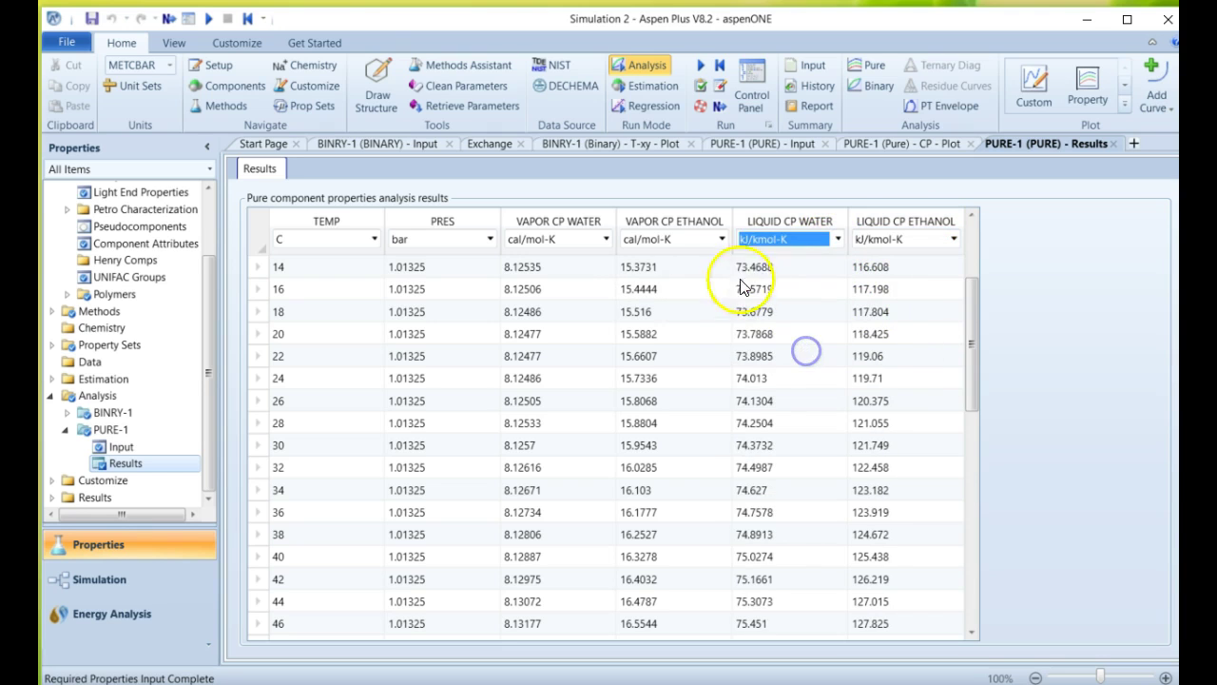
pyautogui.click(721, 240)
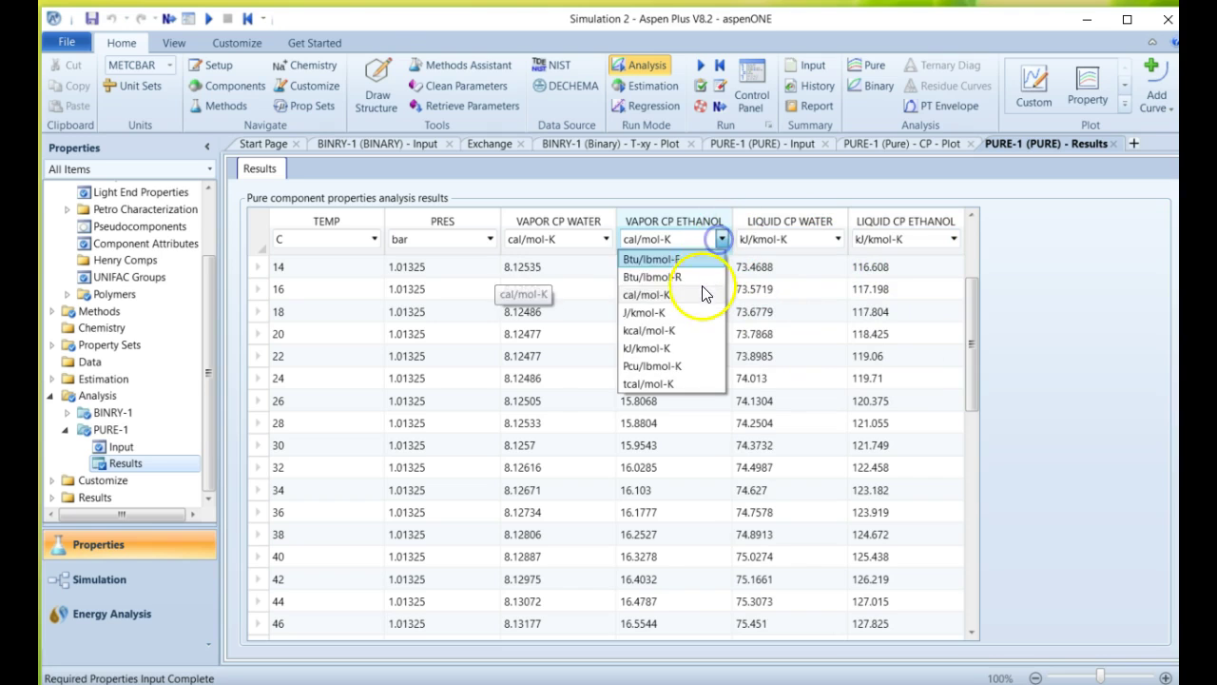
pyautogui.click(699, 362)
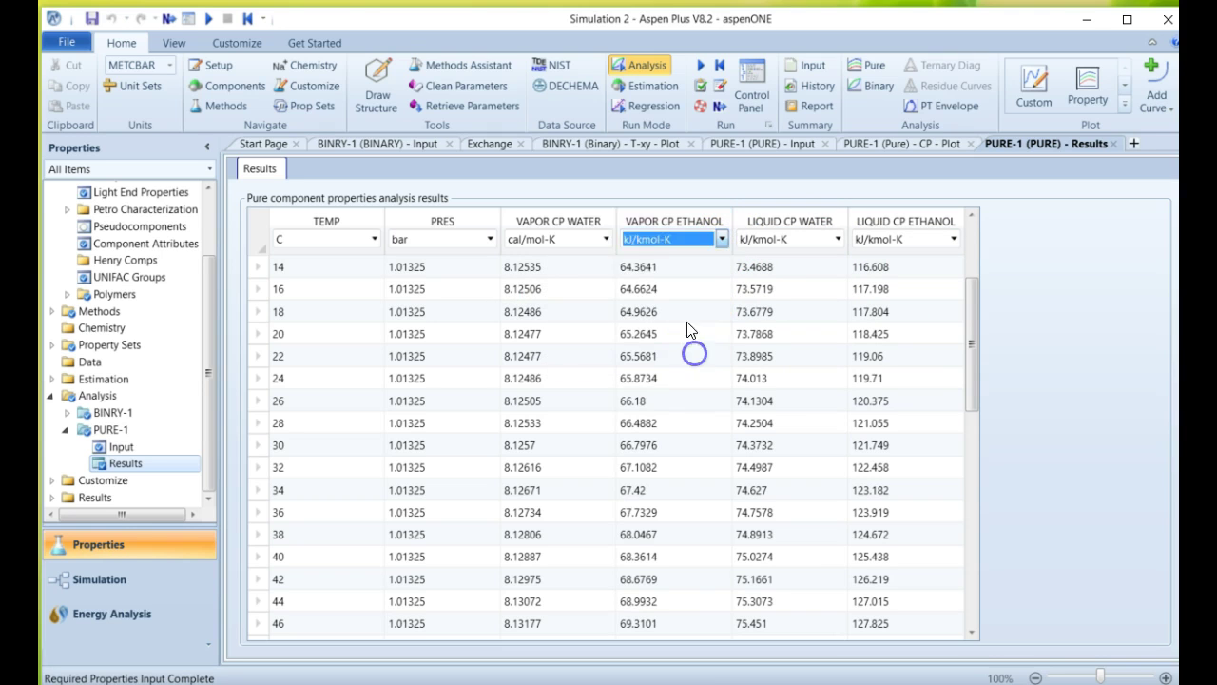
pyautogui.click(604, 239)
pyautogui.click(551, 348)
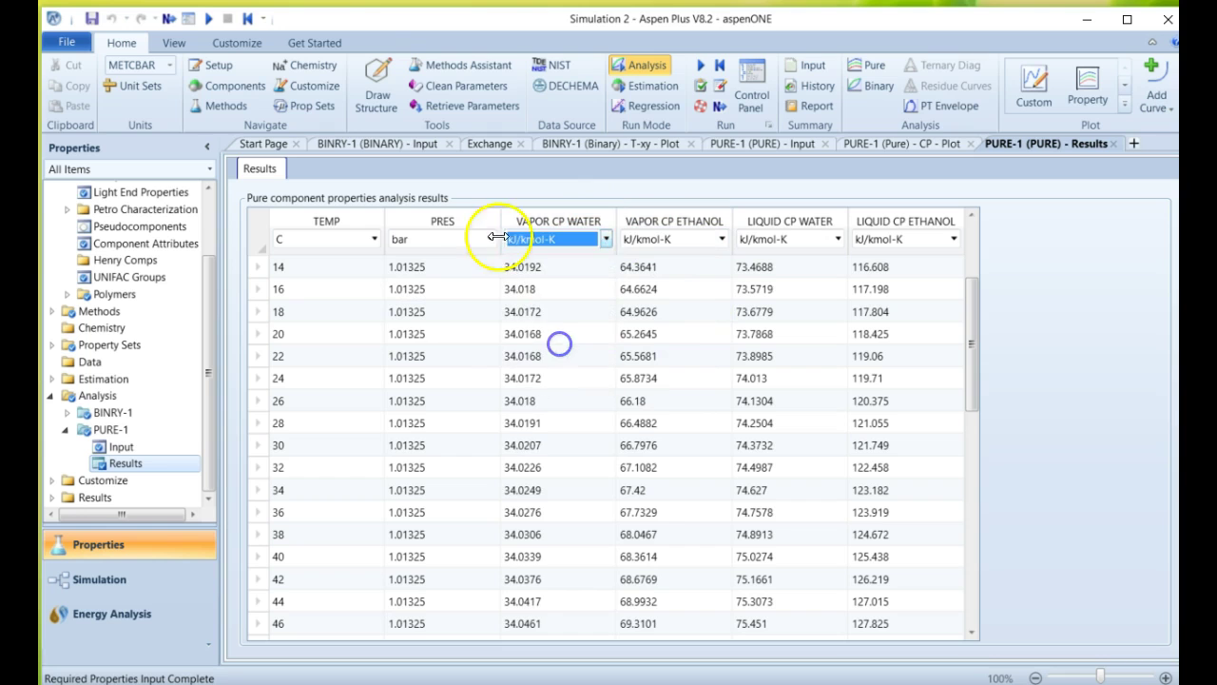
# Show pressure in atm, then return to the CP vs. Temperature plot
pyautogui.click(489, 238)
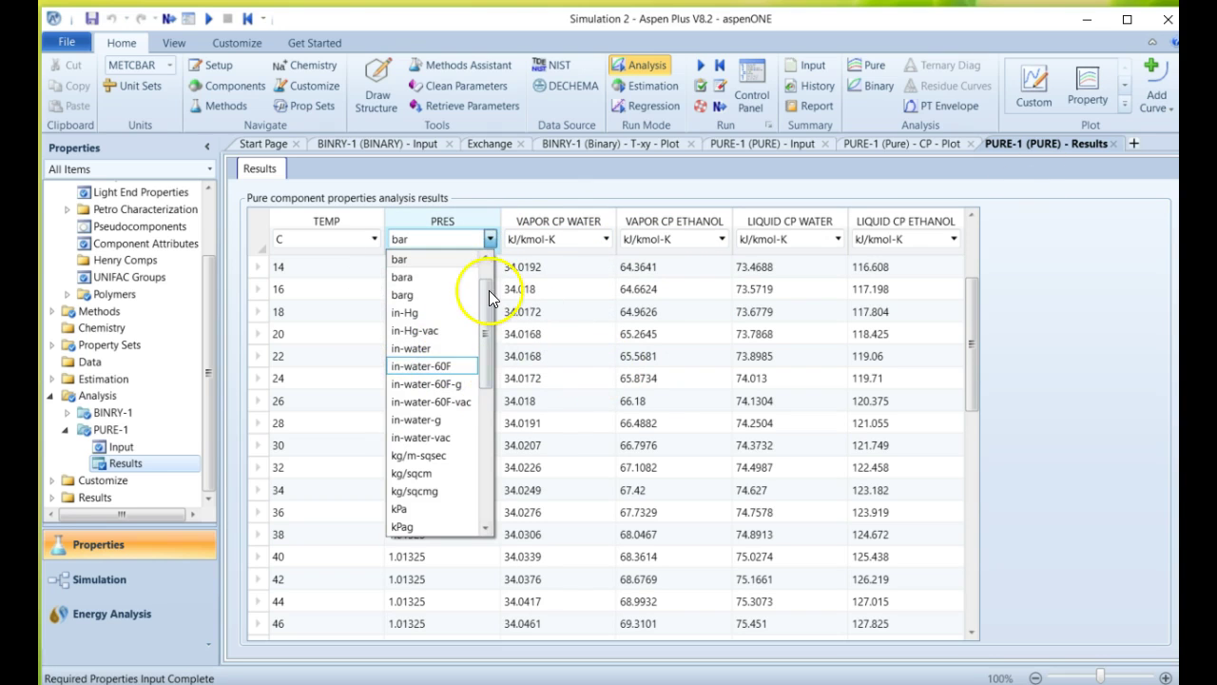
pyautogui.scroll(1, 473, 274)
pyautogui.click(456, 259)
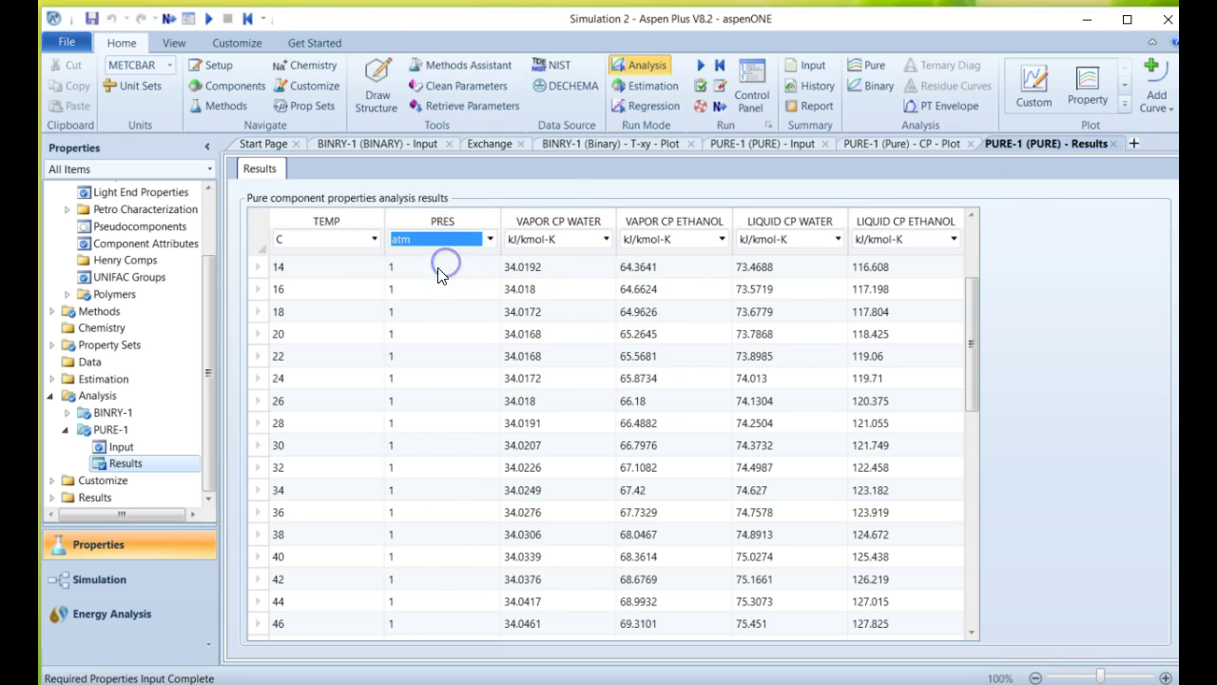
pyautogui.click(897, 142)
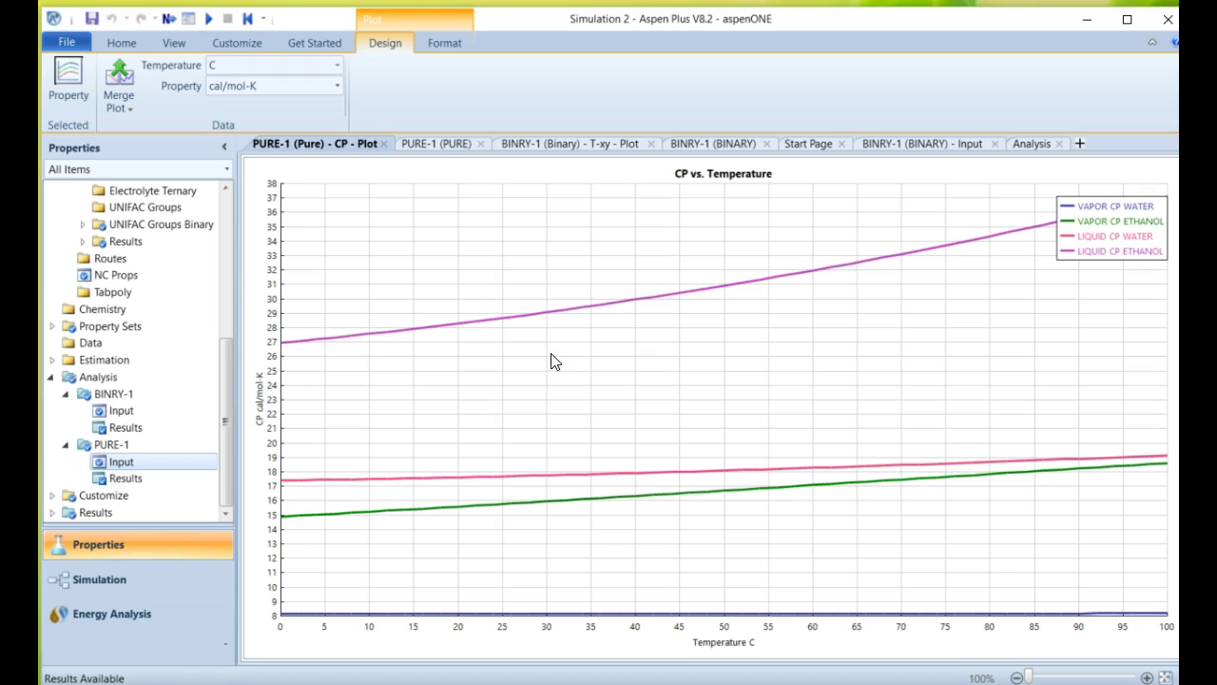
# Go from the BINRY-1 input back to the PURE-1 input form and select the UNIFAC property method field
pyautogui.moveTo(222, 355); pyautogui.dragTo(234, 206)
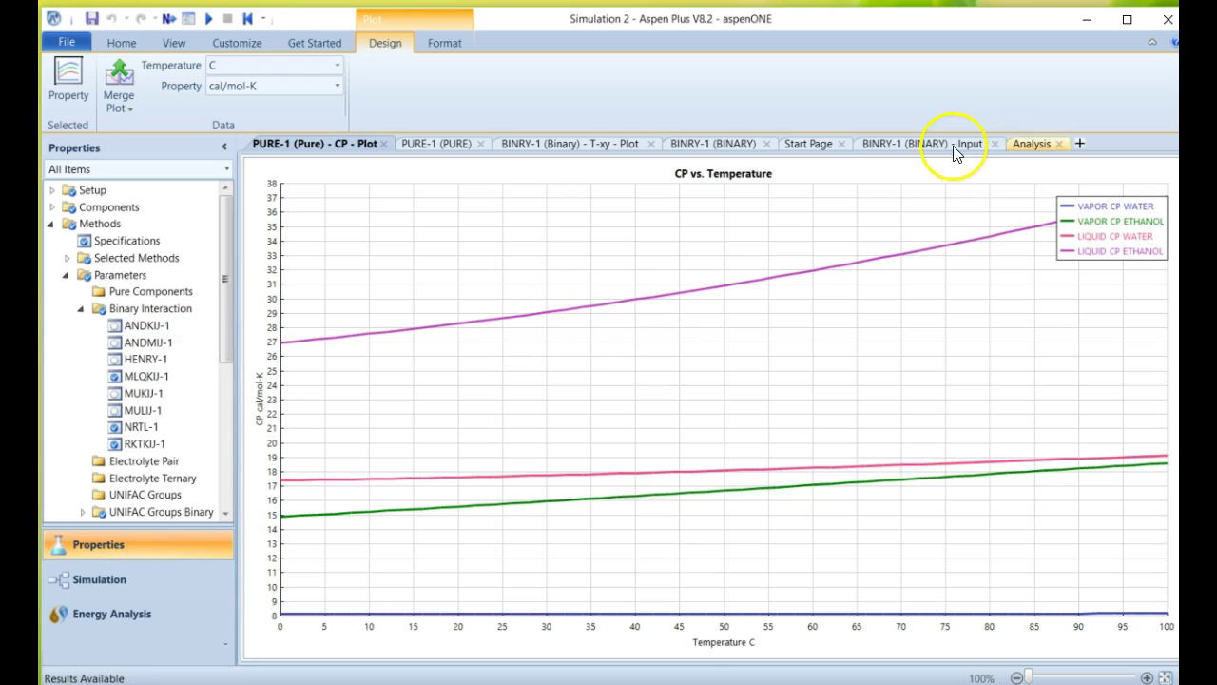
pyautogui.click(875, 149)
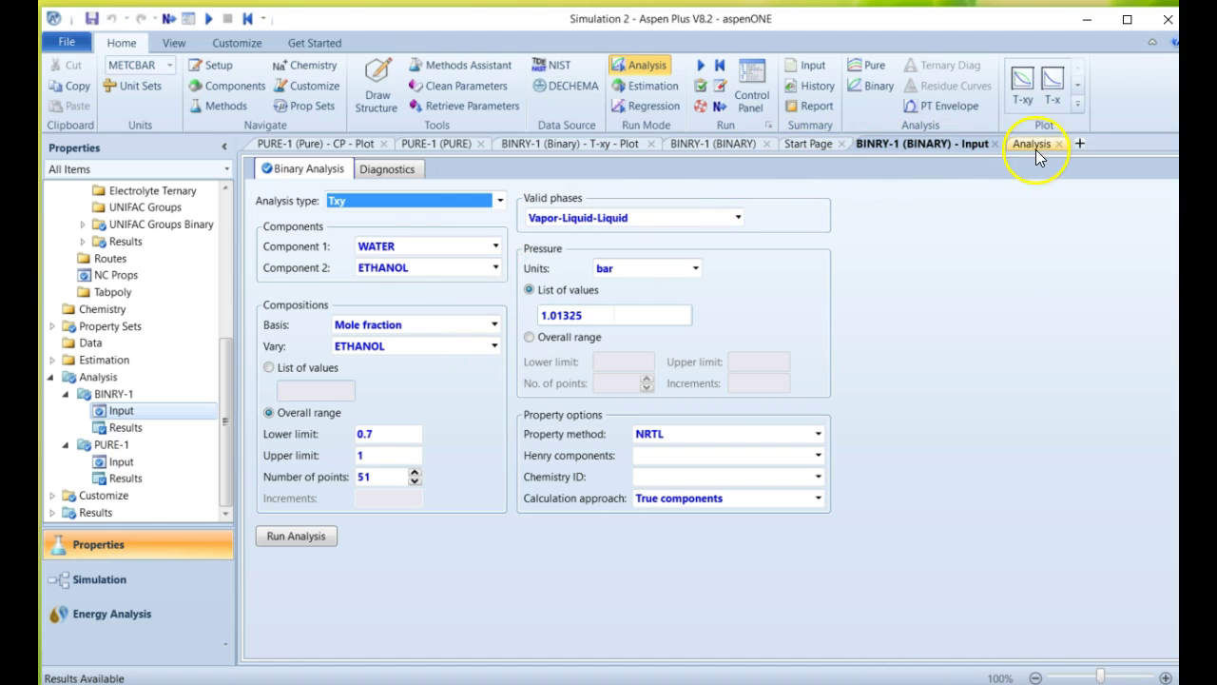
pyautogui.click(123, 462)
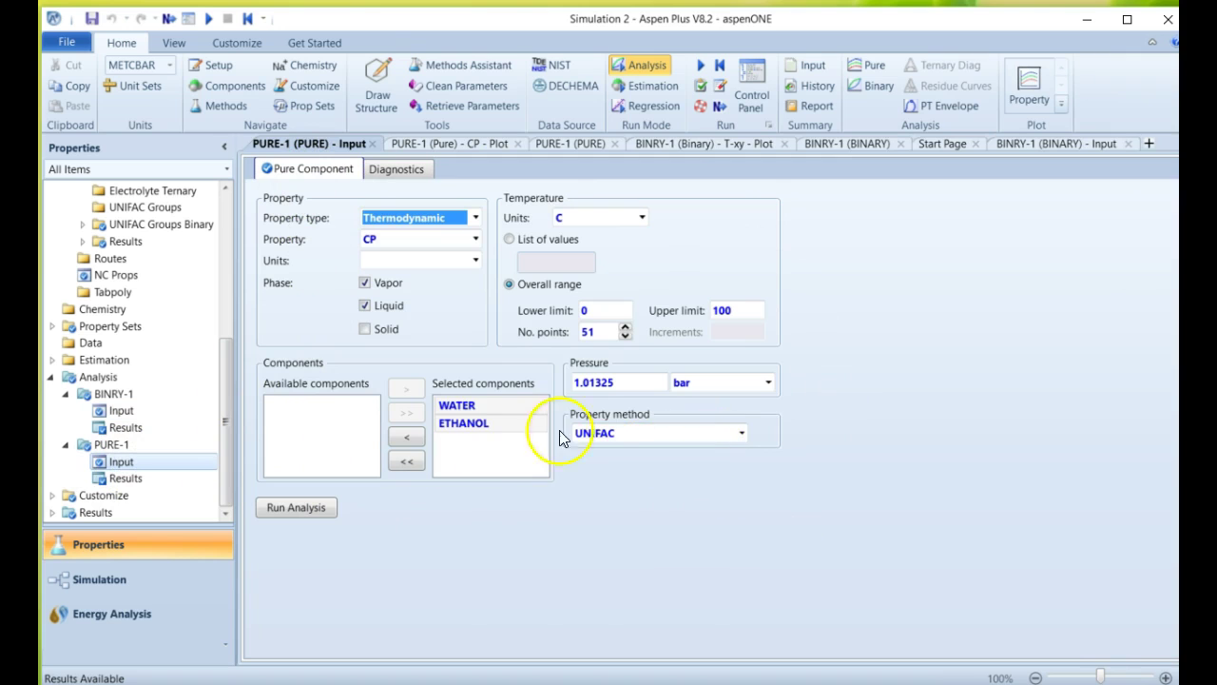
pyautogui.click(653, 434)
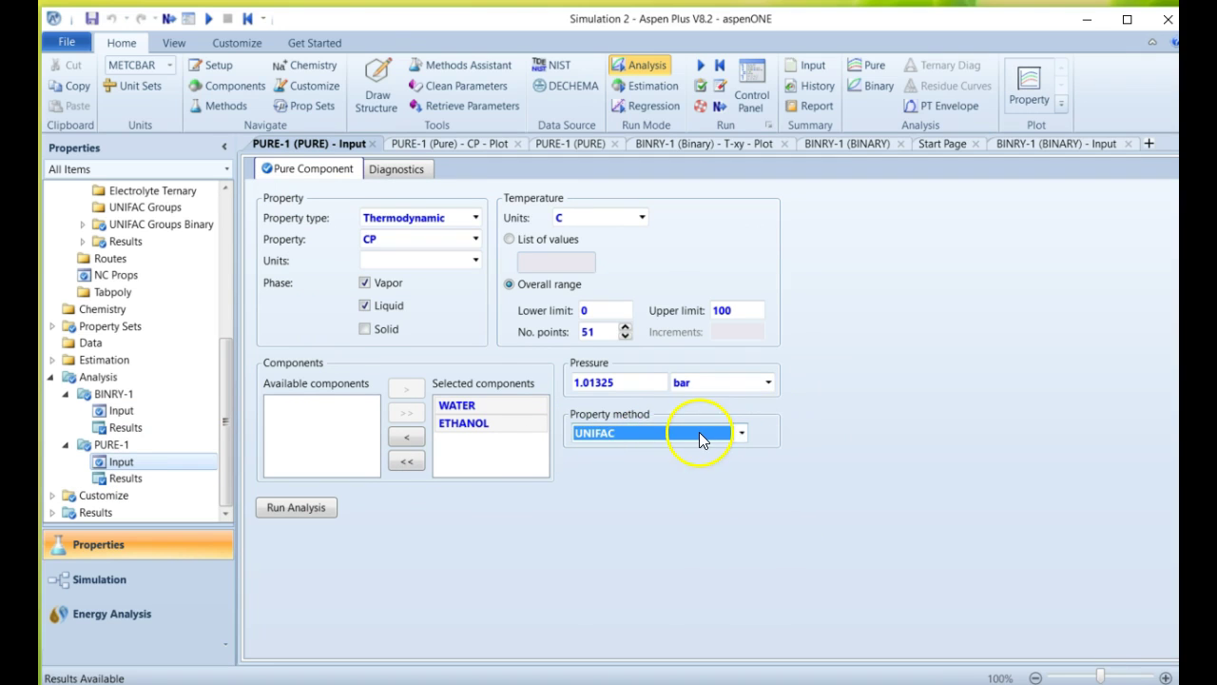